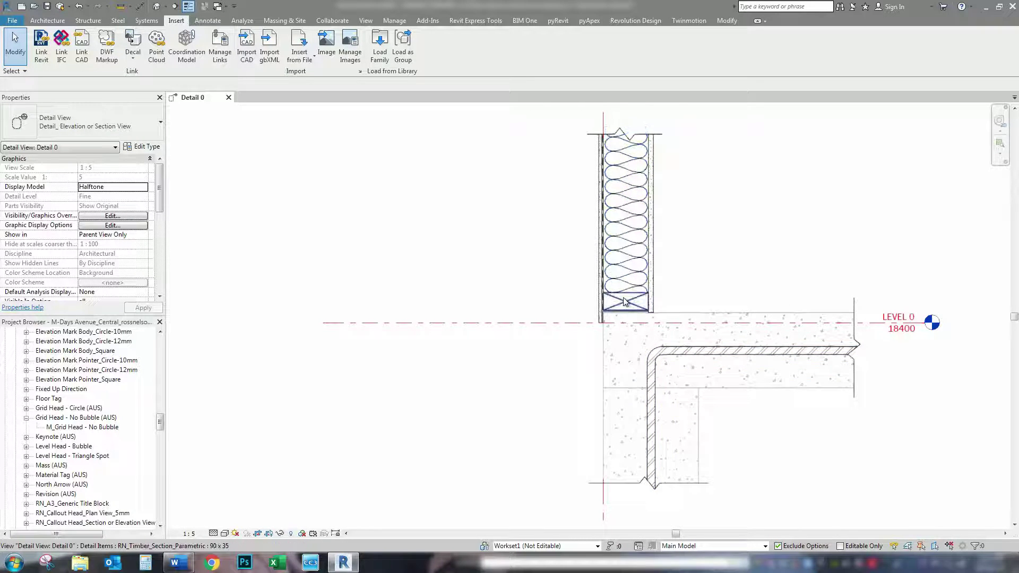
# Start Tag by Category (TG) and tag the wall lining and floor slab, placing tags to the left
pyautogui.scroll(1, 621, 281)
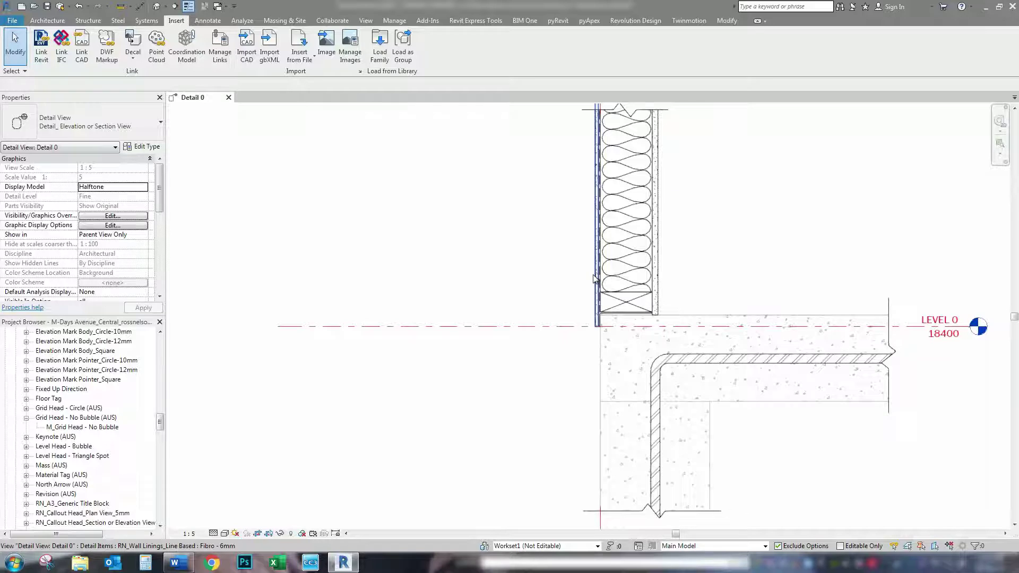
pyautogui.scroll(1, 602, 274)
pyautogui.scroll(3, 610, 348)
pyautogui.scroll(-2, 637, 355)
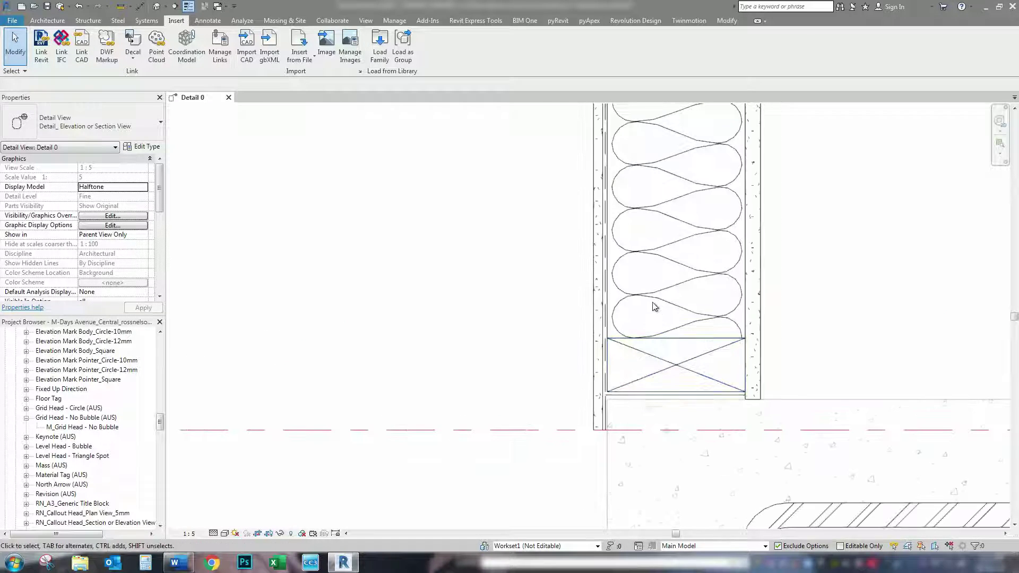
pyautogui.scroll(-2, 660, 303)
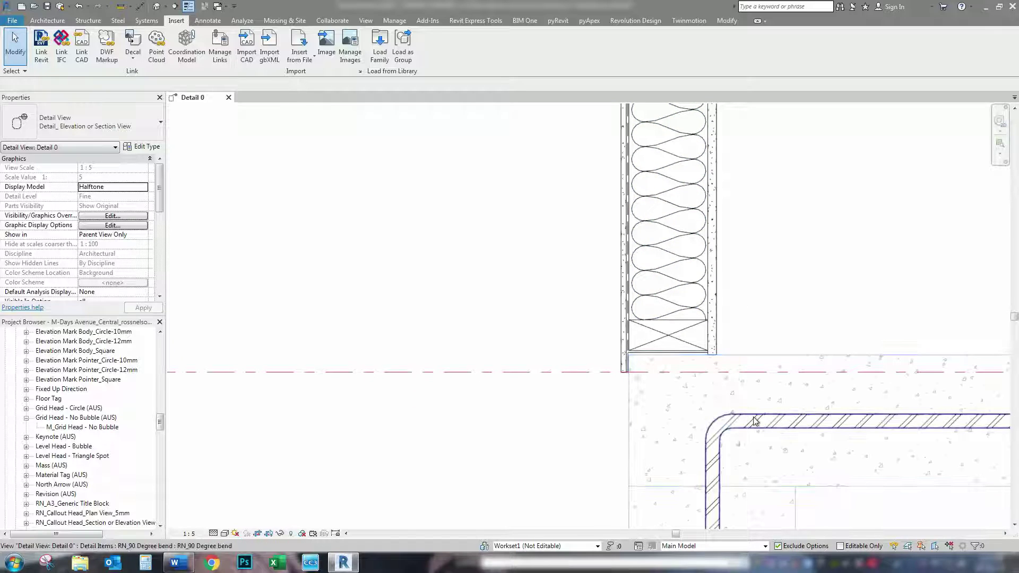
pyautogui.scroll(-2, 722, 340)
pyautogui.scroll(-2, 779, 233)
pyautogui.scroll(-2, 775, 237)
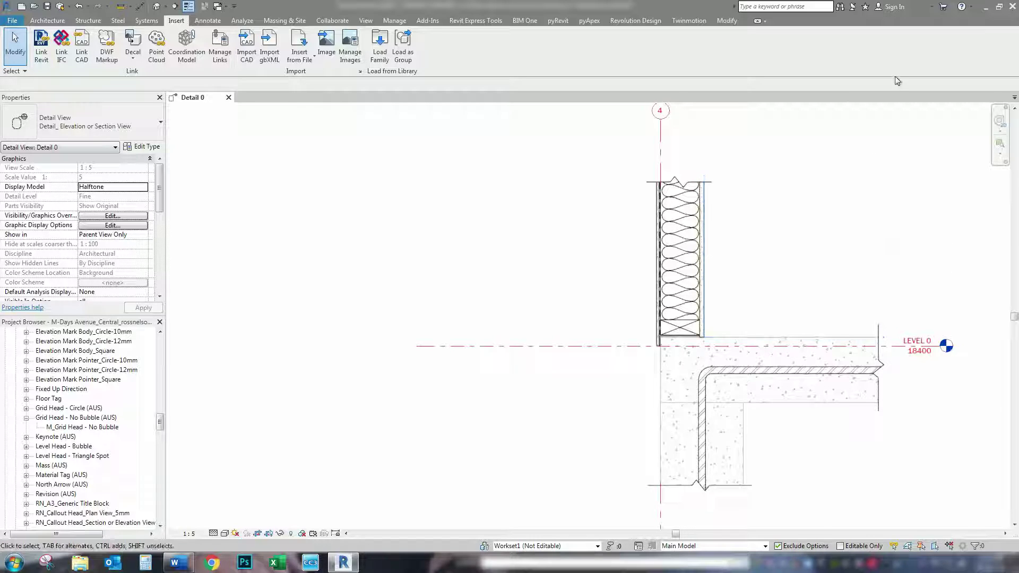
pyautogui.press('t')
pyautogui.press('g')
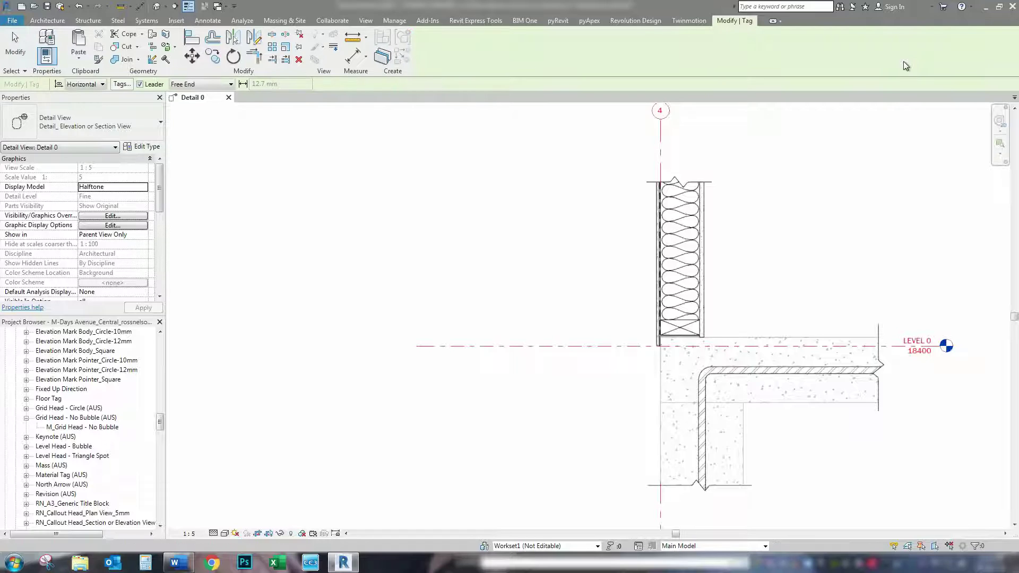
pyautogui.scroll(2, 643, 293)
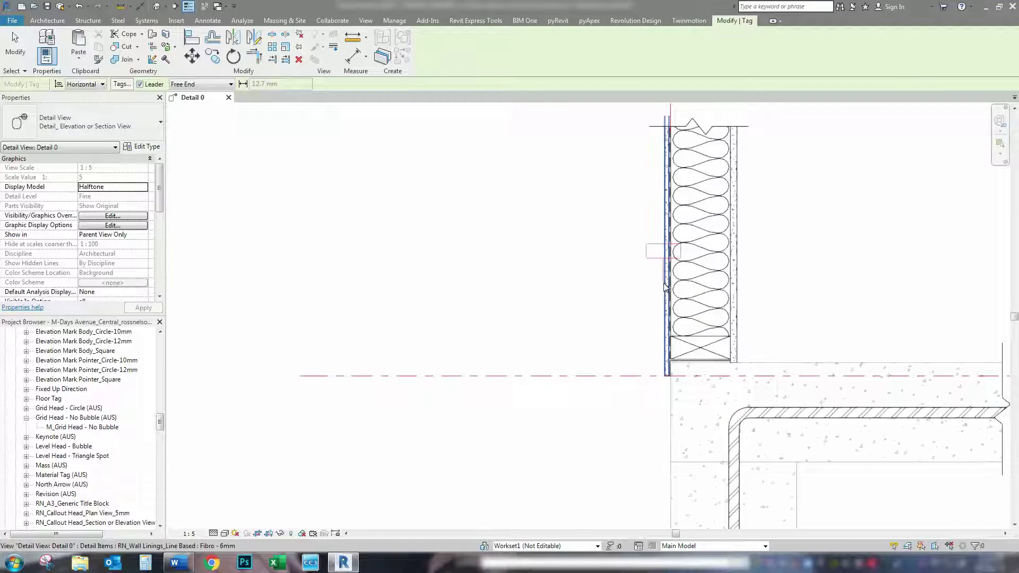
pyautogui.click(584, 283)
pyautogui.click(695, 415)
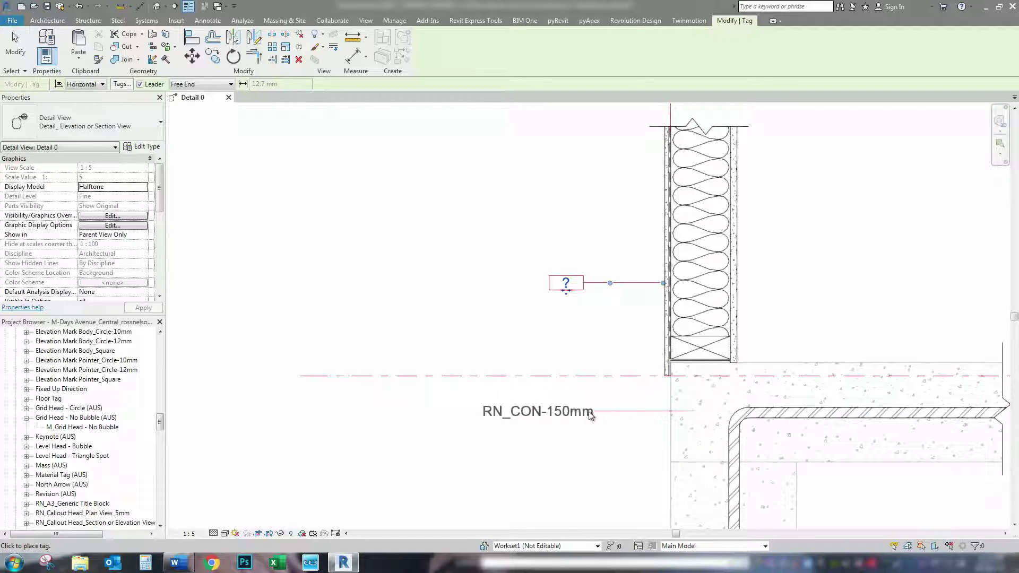
pyautogui.click(631, 425)
# Tag the concrete wall with a leadered tag placed lower left, keeping LEVEL 0 in view
pyautogui.moveTo(704, 447); pyautogui.dragTo(734, 243, button='middle')
pyautogui.click(716, 323)
pyautogui.click(610, 334)
pyautogui.scroll(-2, 610, 334)
pyautogui.moveTo(605, 154); pyautogui.dragTo(588, 231, button='middle')
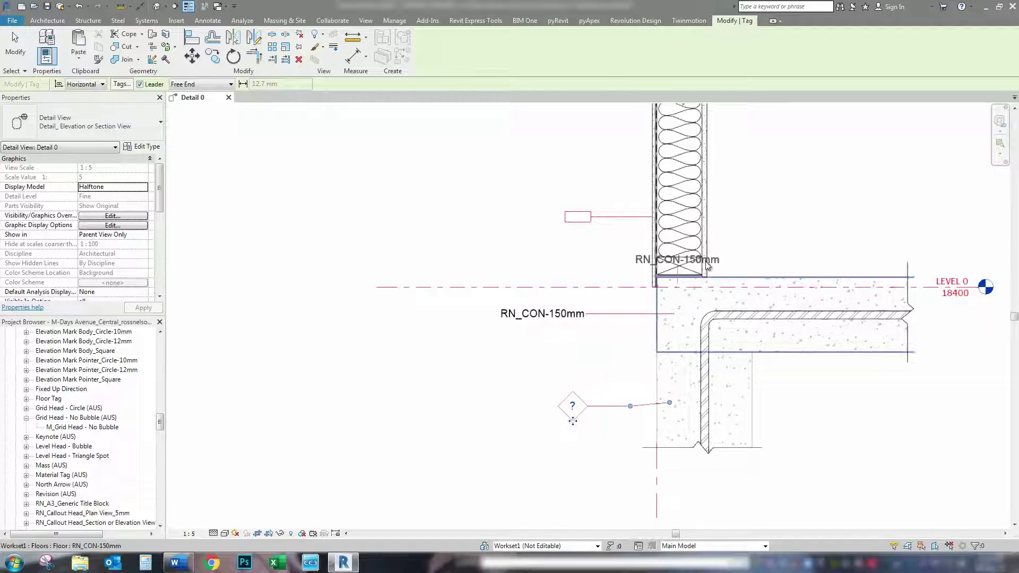
pyautogui.scroll(1, 605, 236)
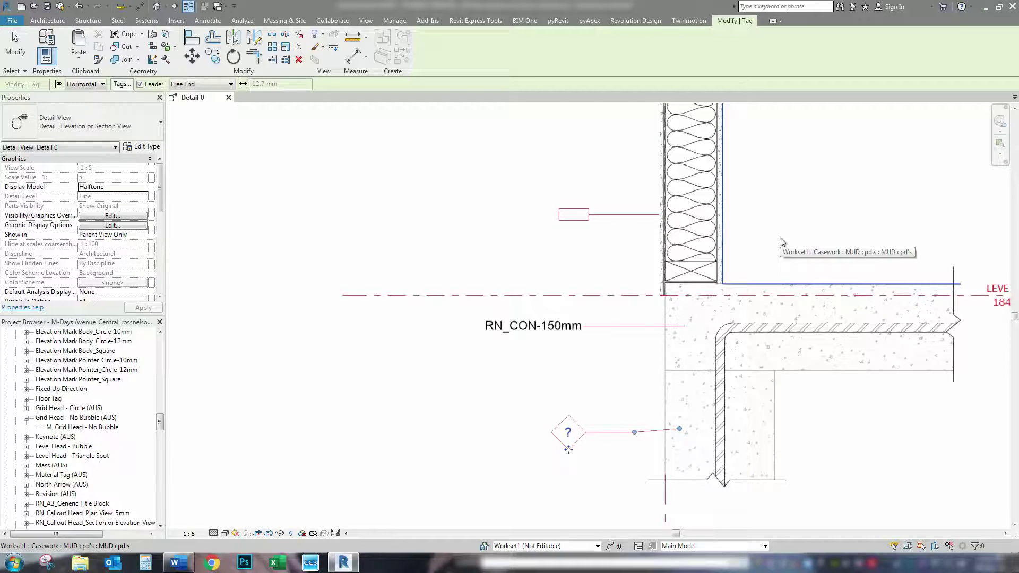
pyautogui.scroll(-2, 780, 241)
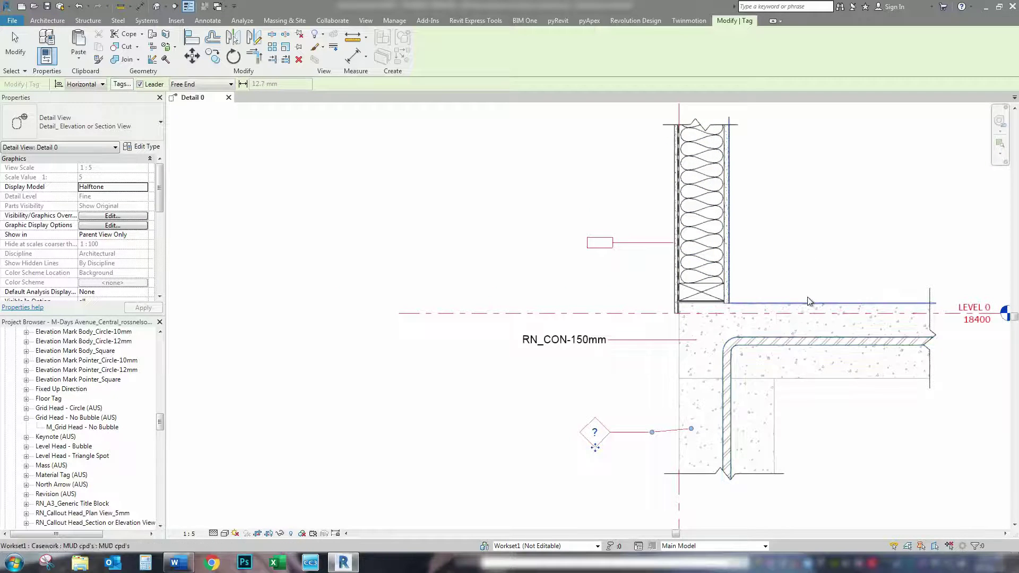
# Delete the three trial tags: the diamond wall tag, the RN_CON-150mm floor tag and the empty wall tag
pyautogui.press('Escape')
pyautogui.press('Escape')
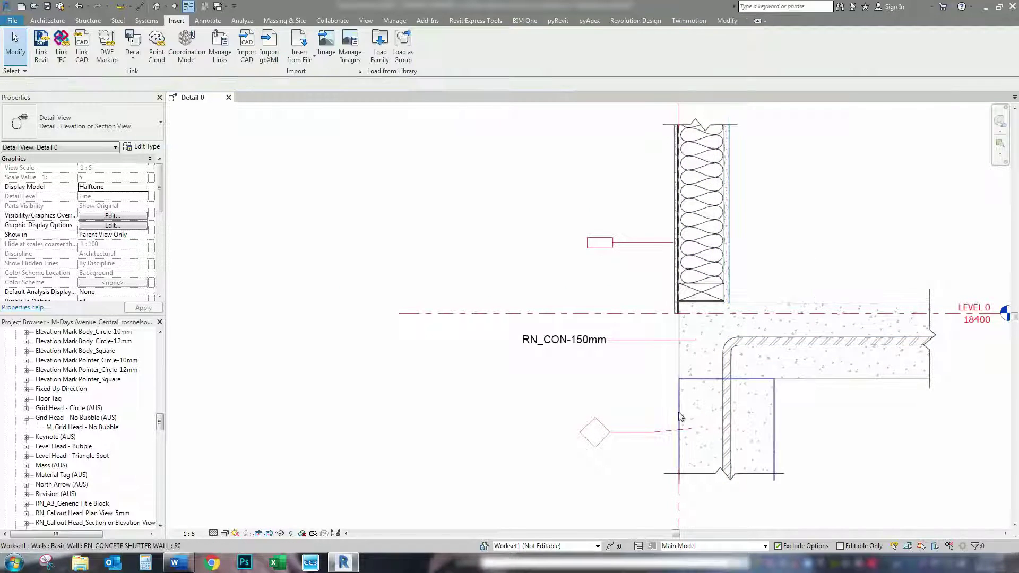
pyautogui.click(646, 434)
pyautogui.press('Delete')
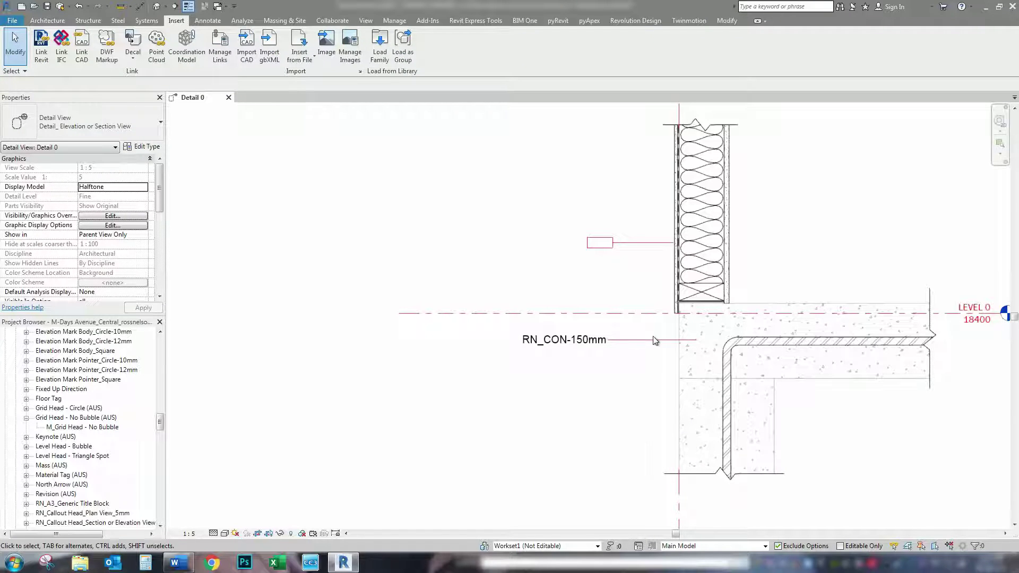
pyautogui.click(655, 345)
pyautogui.press('Delete')
pyautogui.click(654, 243)
pyautogui.press('Delete')
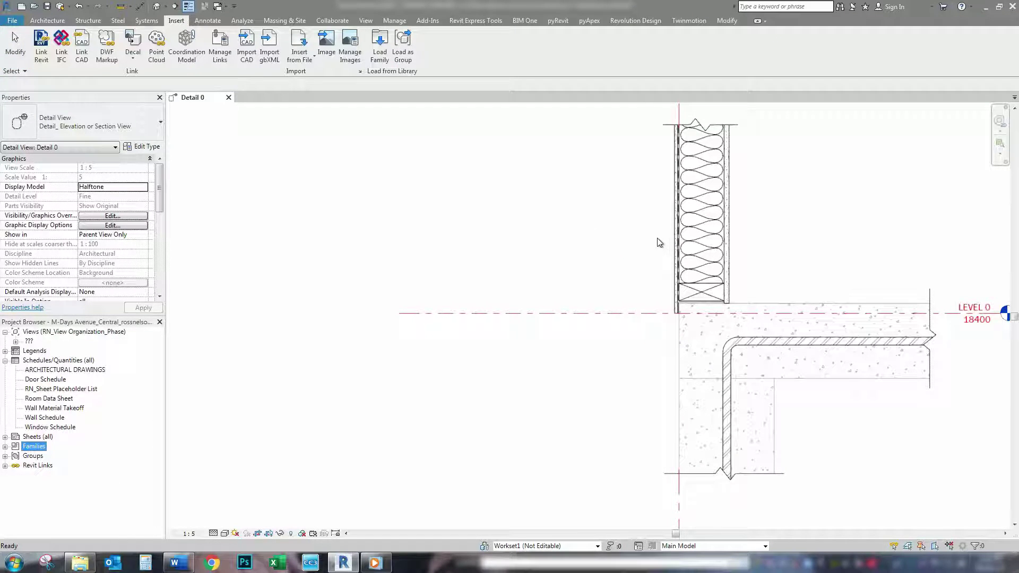
# Start a new family and choose the Metric Generic Tag.rft template from the Annotations folder
pyautogui.click(12, 20)
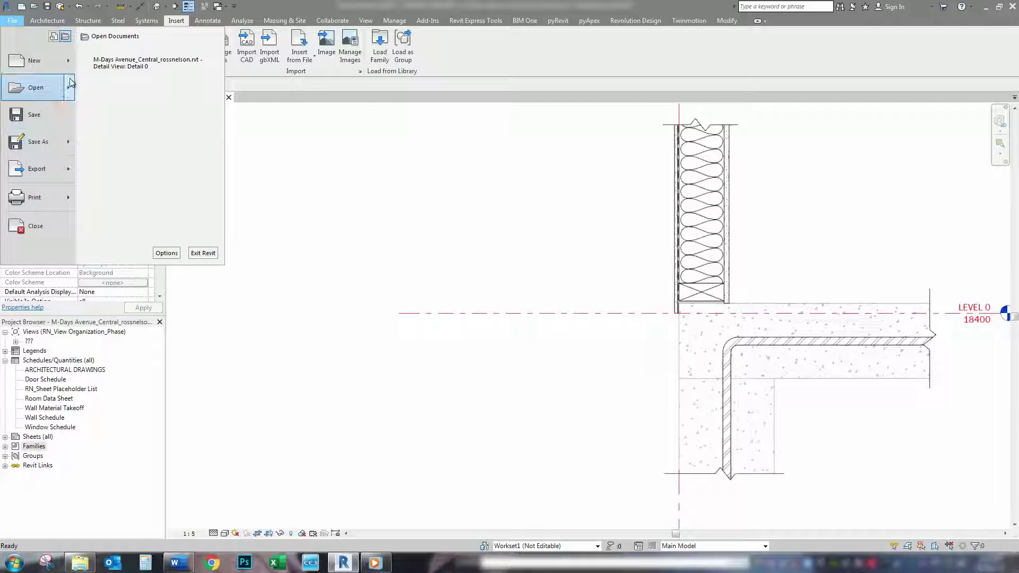
pyautogui.moveTo(53, 62)
pyautogui.click(127, 97)
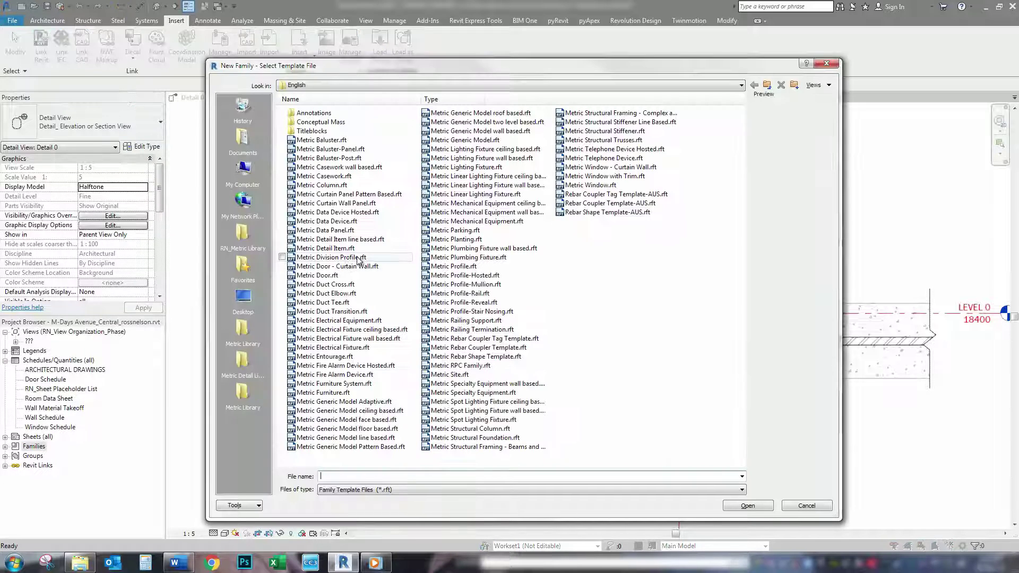
pyautogui.doubleClick(307, 113)
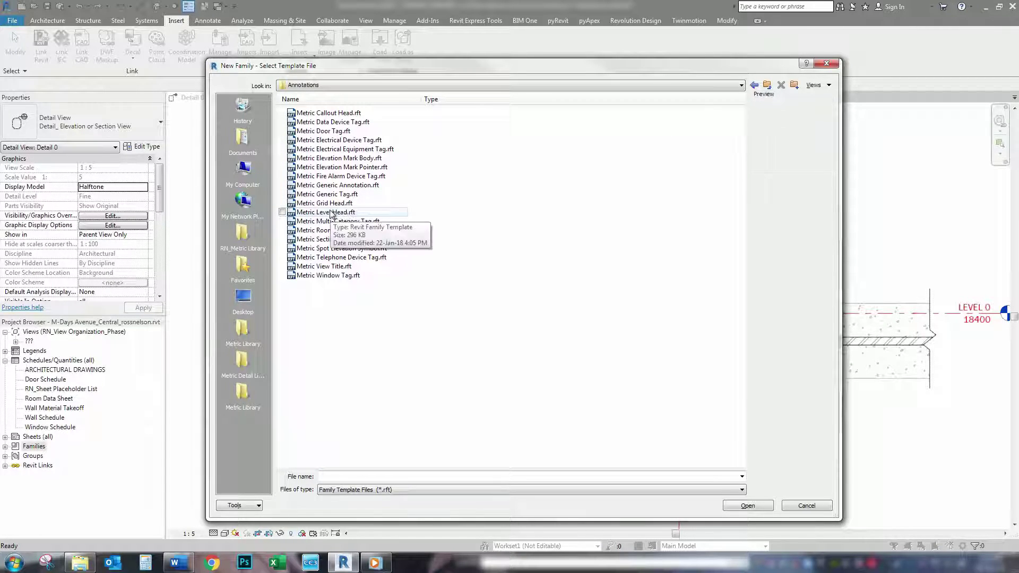
pyautogui.click(350, 195)
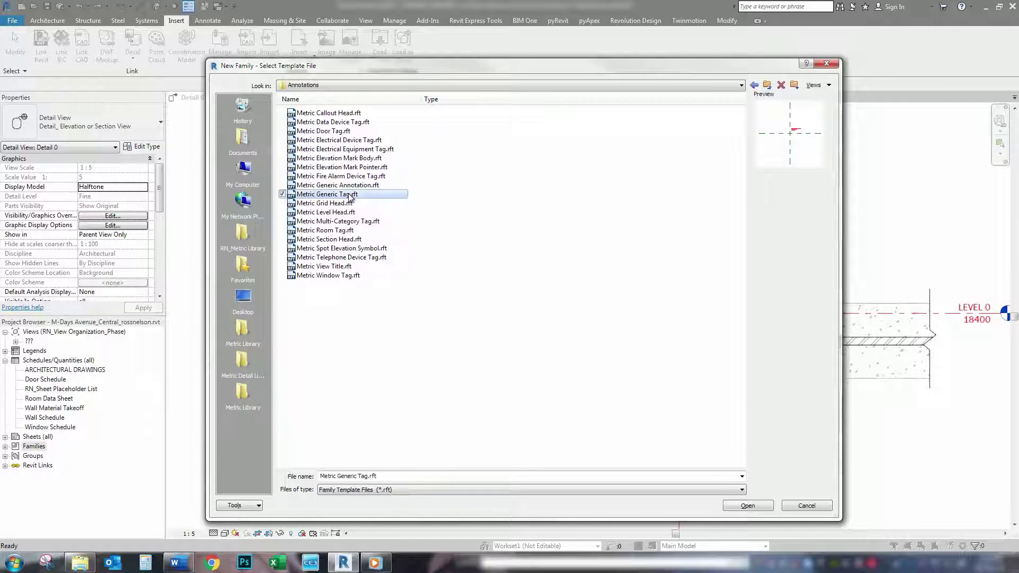
# Create the tag family from the template and delete its sample note
pyautogui.click(738, 507)
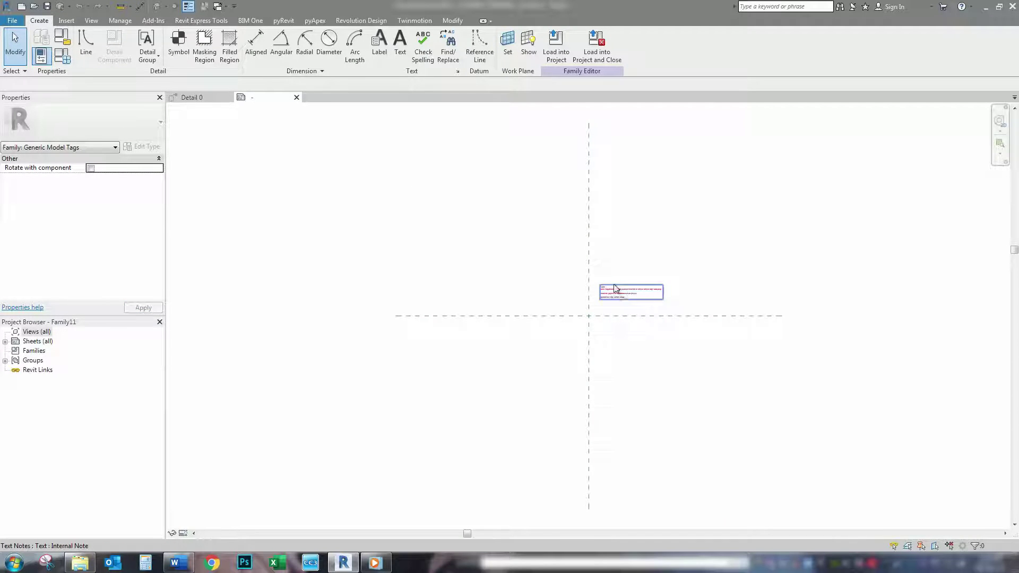
pyautogui.click(628, 289)
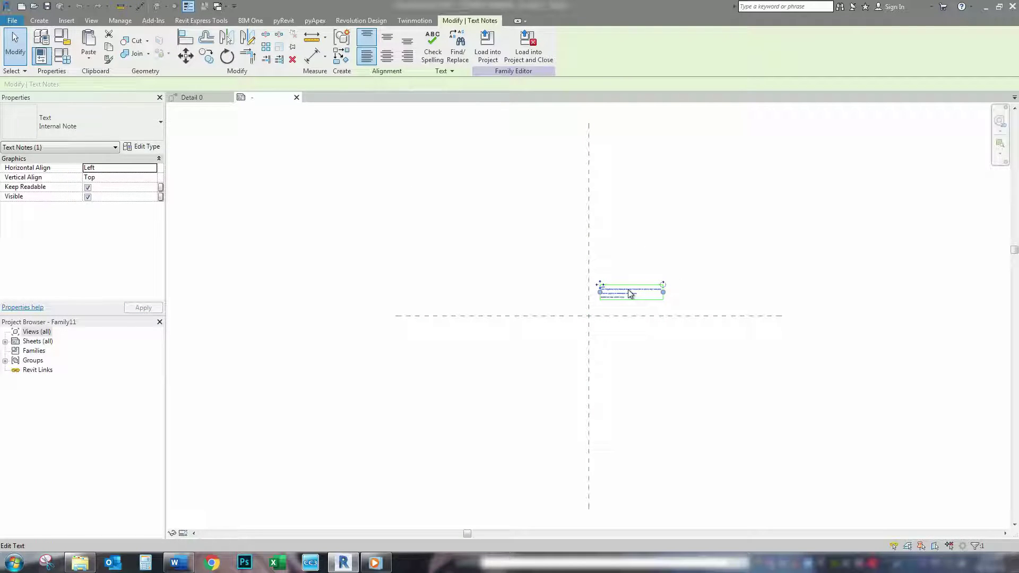
pyautogui.press('Delete')
# Change the family category to Detail Item Tags
pyautogui.scroll(3, 605, 308)
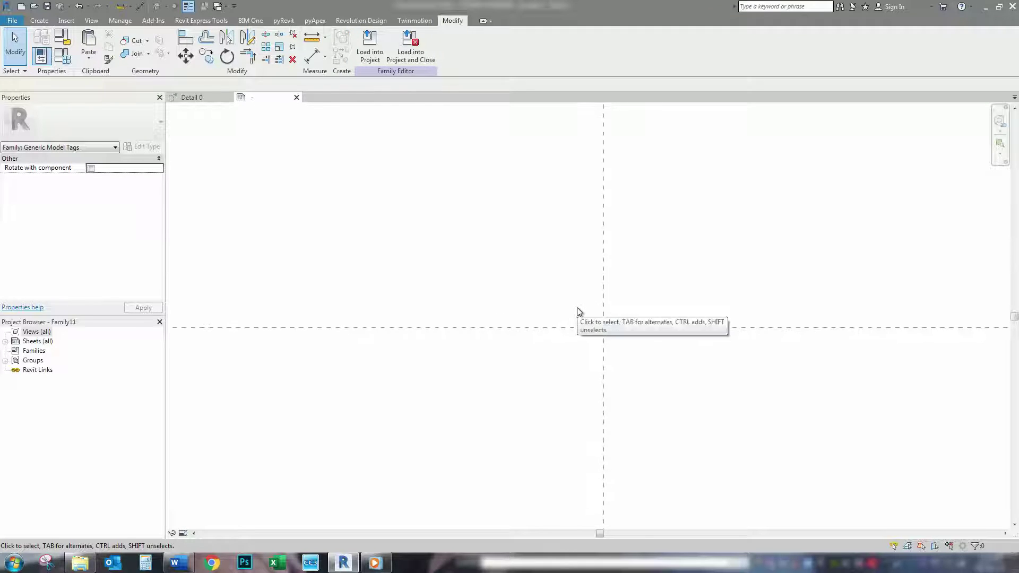
pyautogui.click(62, 38)
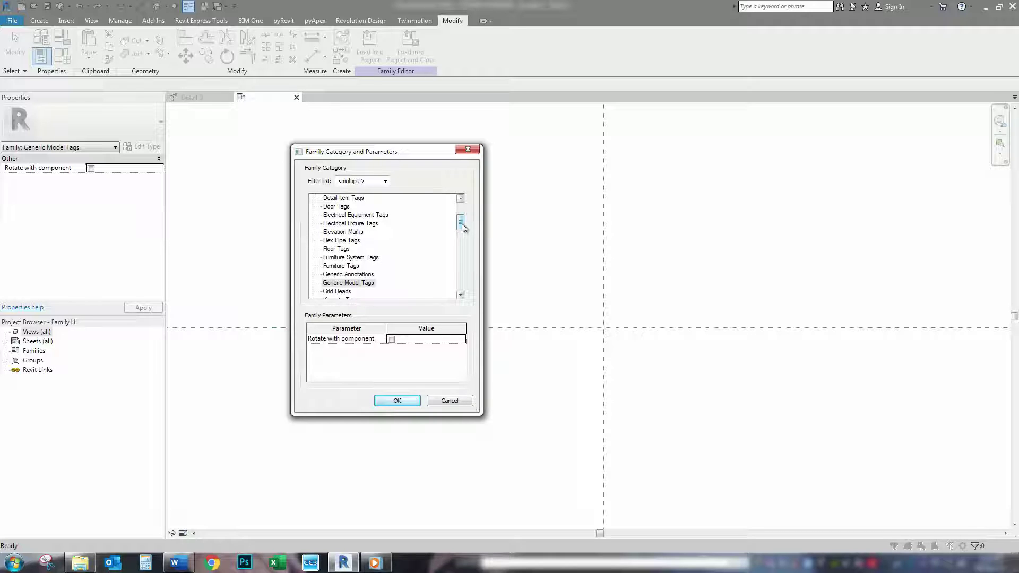
pyautogui.scroll(1, 457, 228)
pyautogui.click(343, 223)
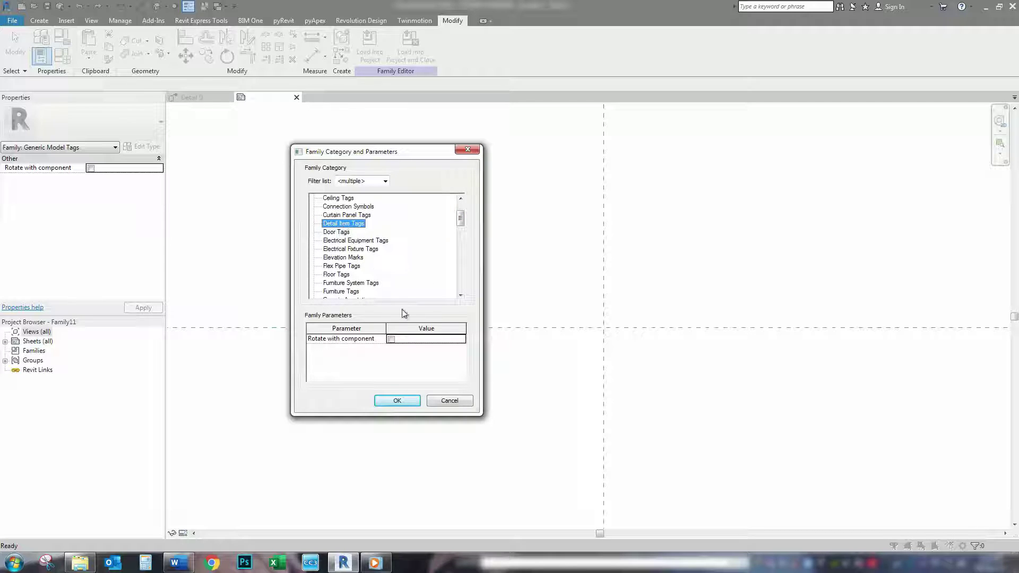
pyautogui.click(398, 401)
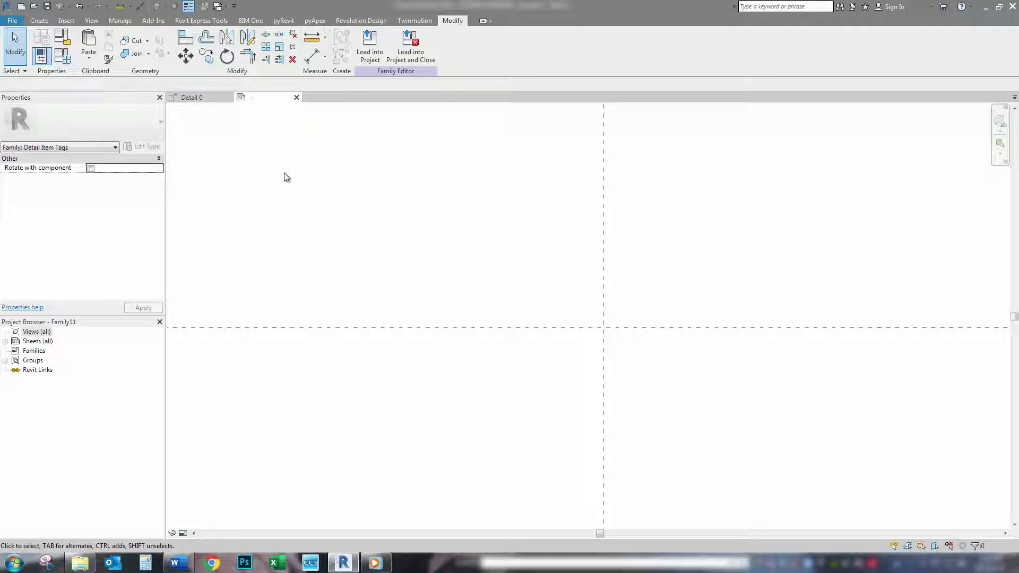
# Place a new label at the reference plane intersection
pyautogui.click(39, 20)
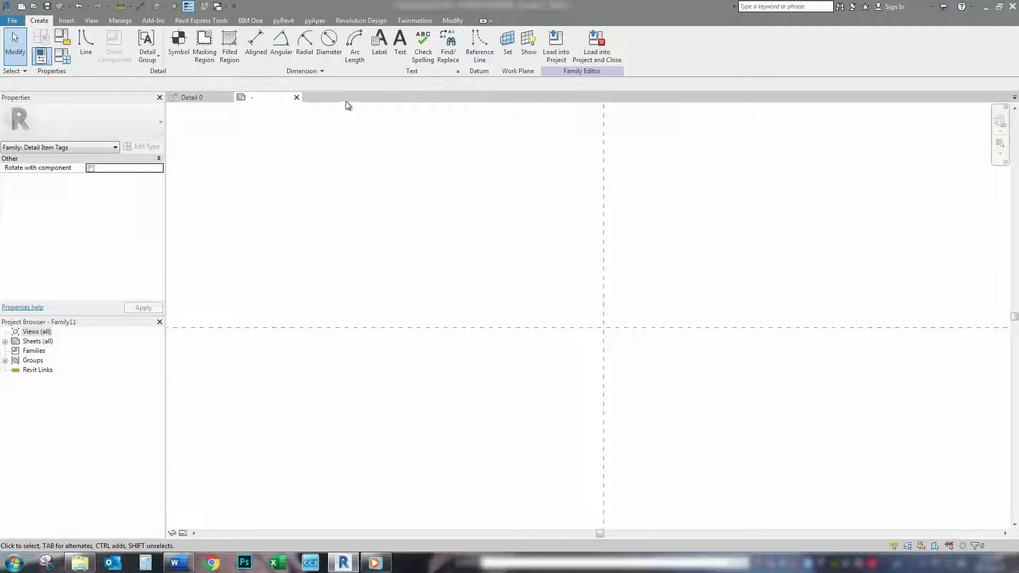
pyautogui.click(380, 47)
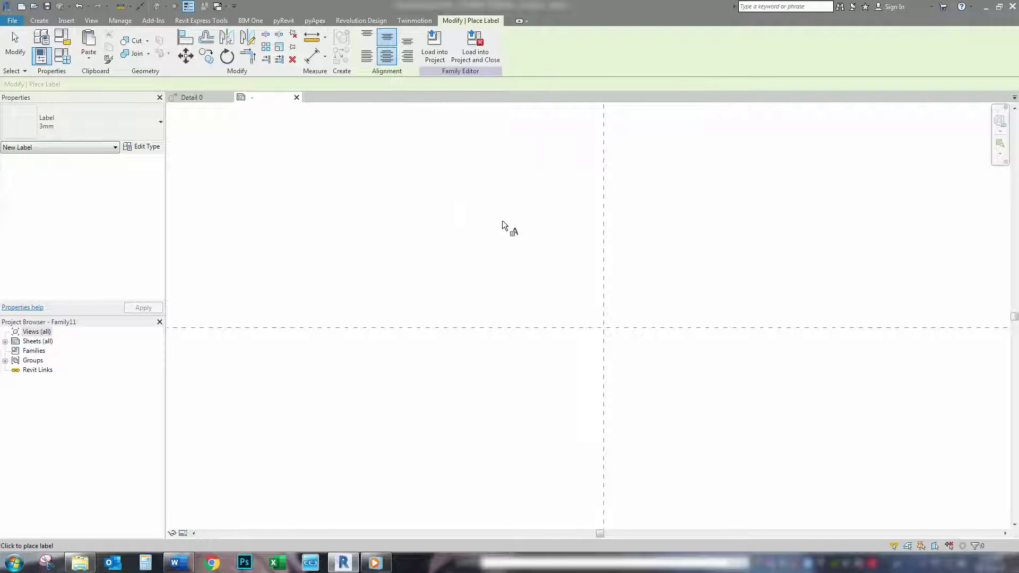
pyautogui.click(607, 326)
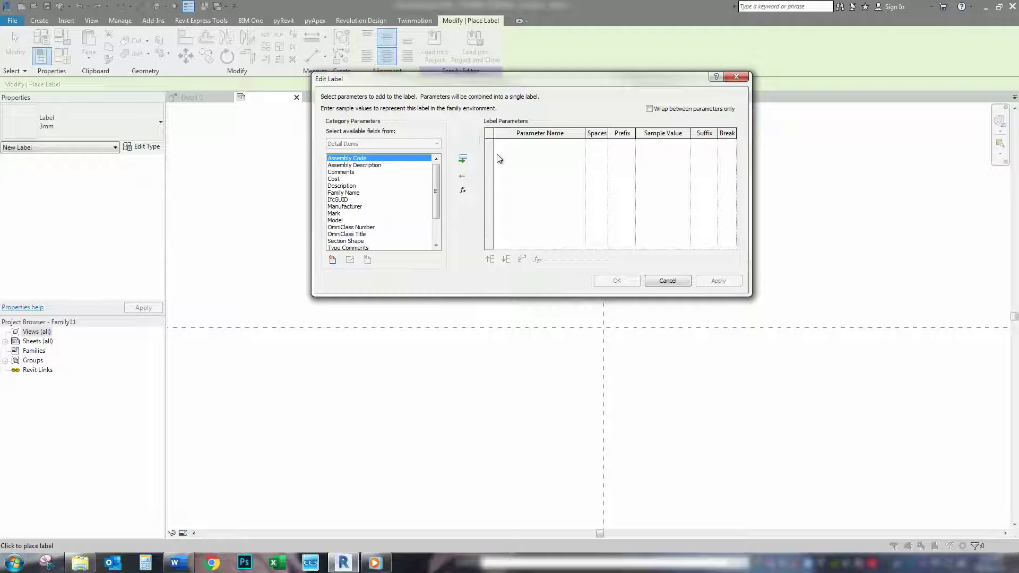
# Fill the label with the Type Comments and Comments parameters and confirm it
pyautogui.moveTo(437, 186); pyautogui.dragTo(441, 212)
pyautogui.click(348, 214)
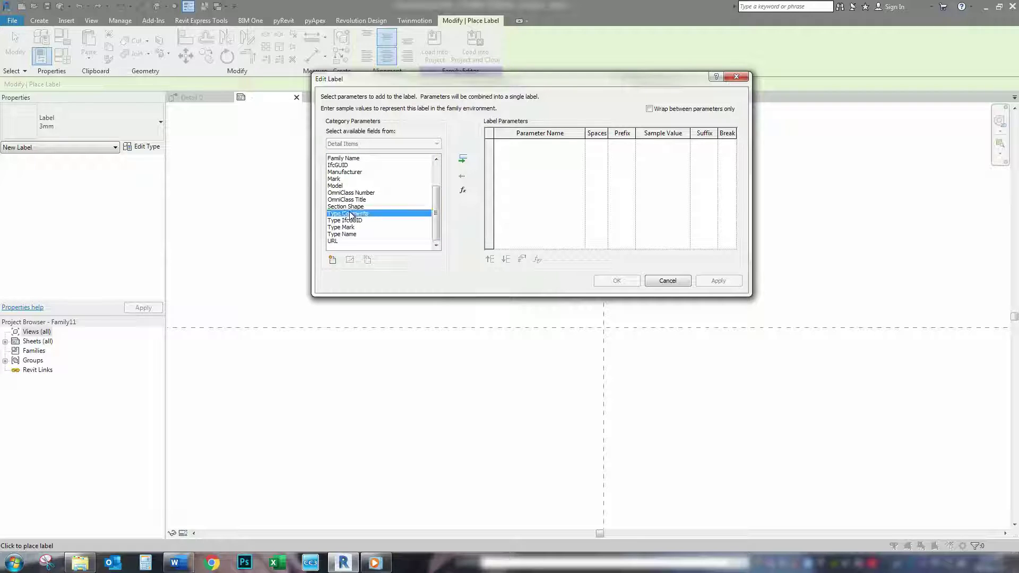
pyautogui.click(463, 159)
pyautogui.moveTo(435, 222); pyautogui.dragTo(434, 189)
pyautogui.click(340, 172)
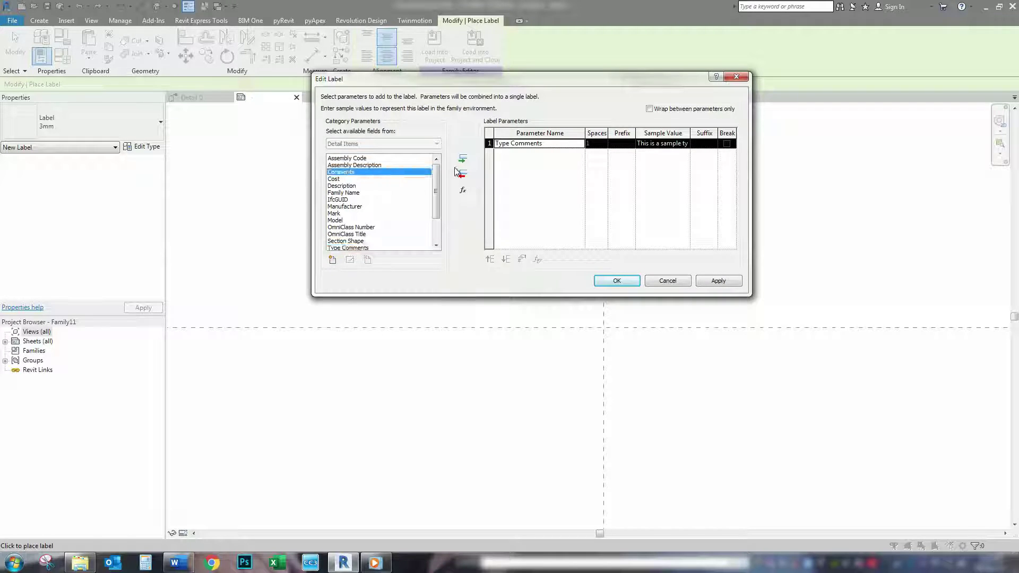
pyautogui.click(463, 159)
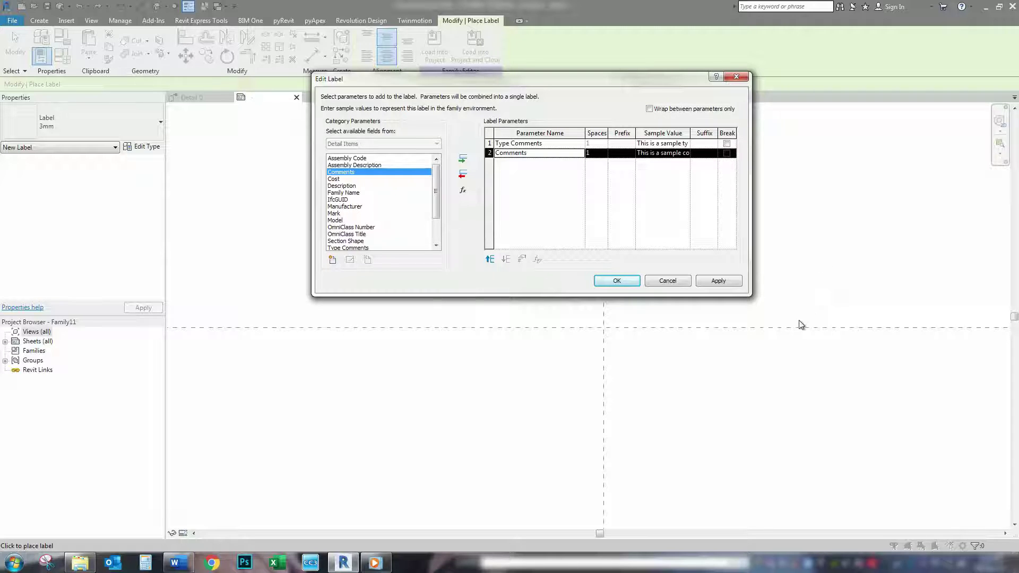
pyautogui.click(720, 280)
pyautogui.click(622, 282)
pyautogui.click(658, 391)
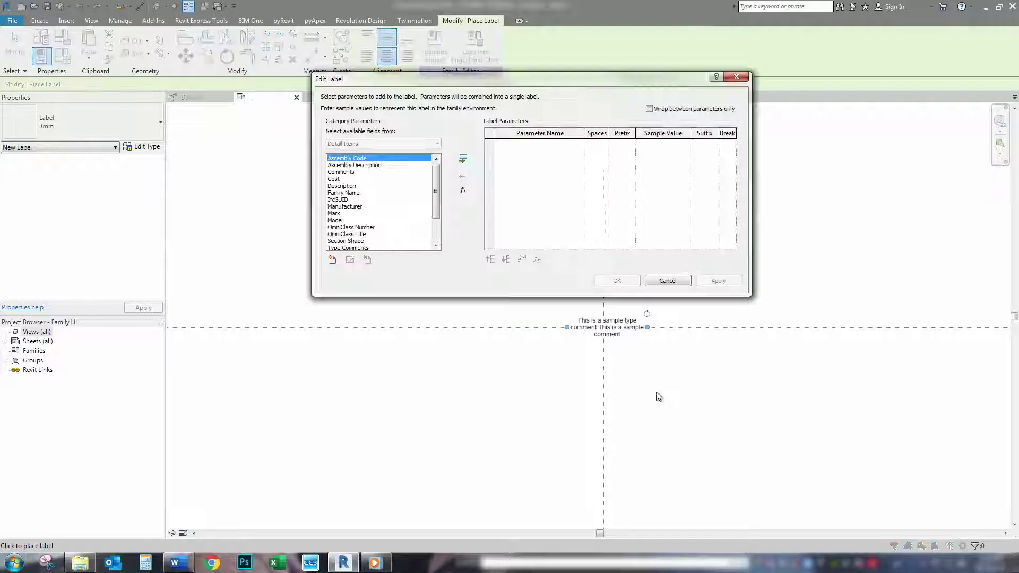
pyautogui.press('Escape')
pyautogui.press('Escape')
# Duplicate the label's type as a new type named 2mm FG RED
pyautogui.click(610, 330)
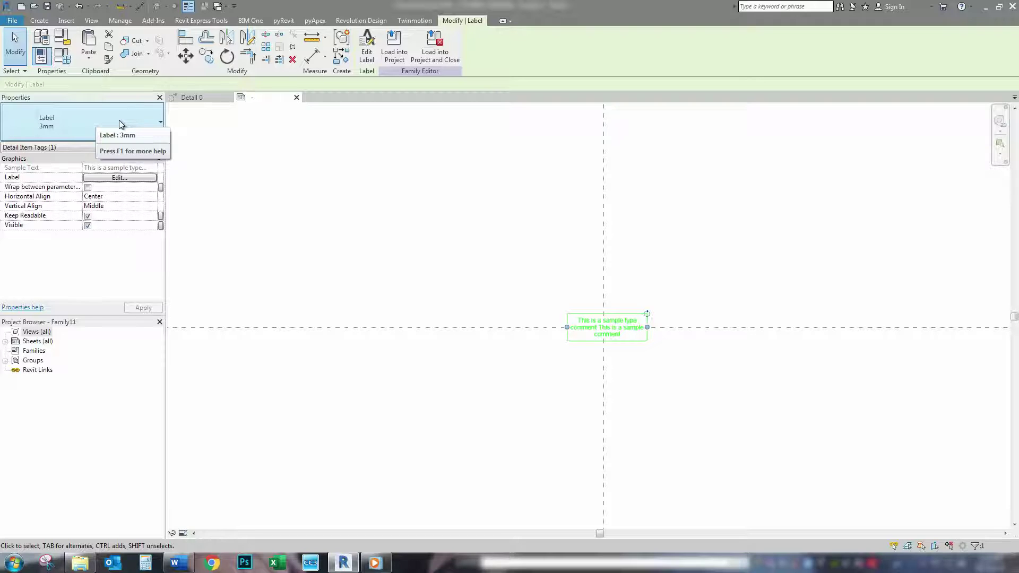
pyautogui.click(72, 119)
pyautogui.click(148, 135)
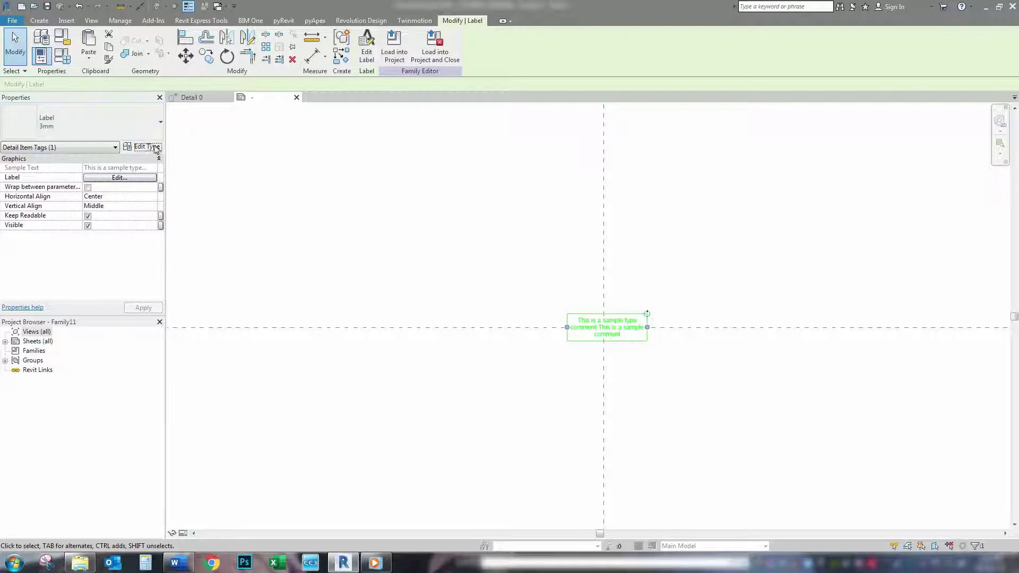
pyautogui.click(141, 146)
pyautogui.click(868, 99)
pyautogui.click(568, 226)
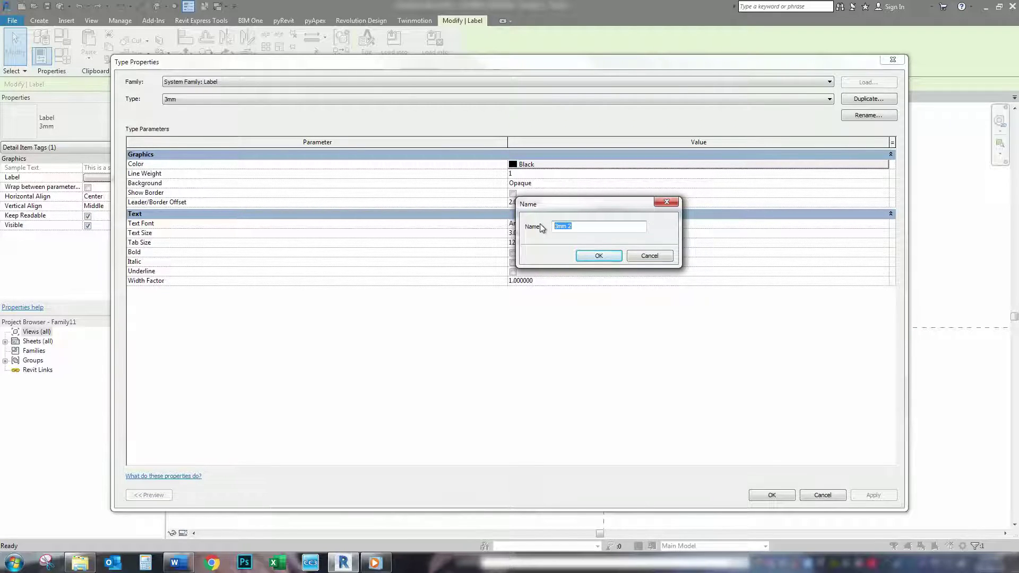
pyautogui.write('2mm FG RED')
pyautogui.click(587, 257)
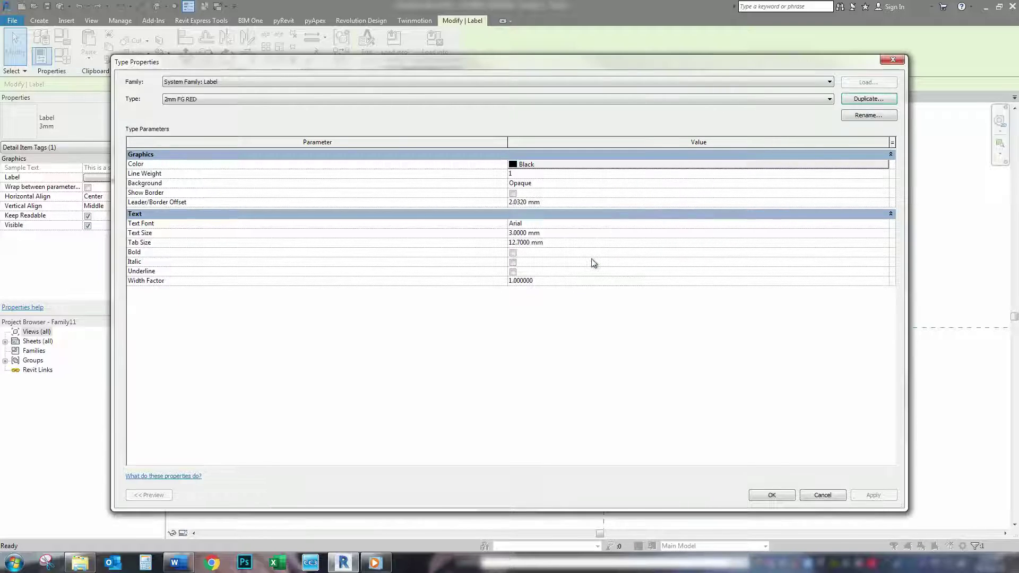
# Set the new type's text colour to Red and background to Transparent
pyautogui.click(646, 165)
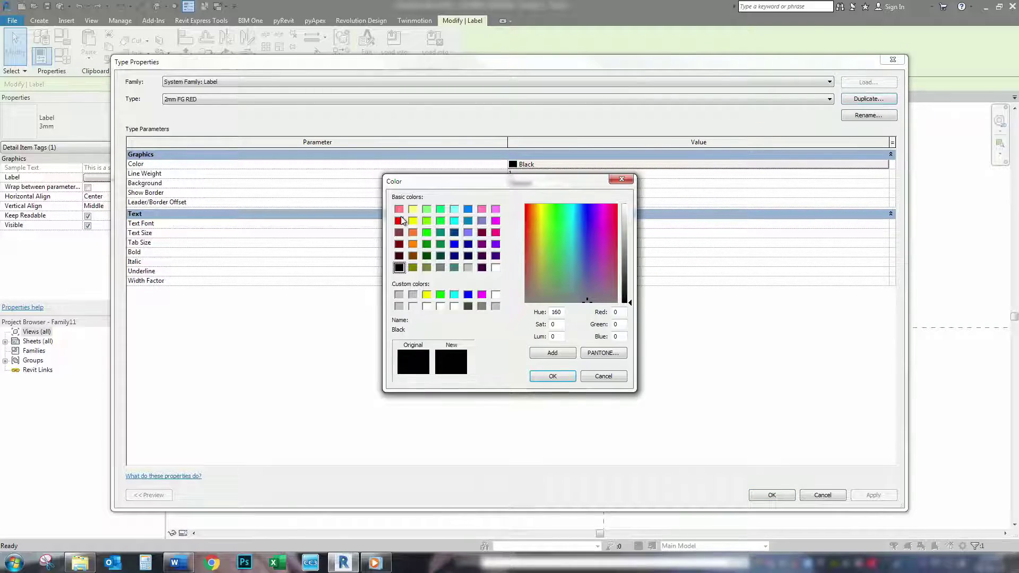
pyautogui.click(399, 221)
pyautogui.click(553, 376)
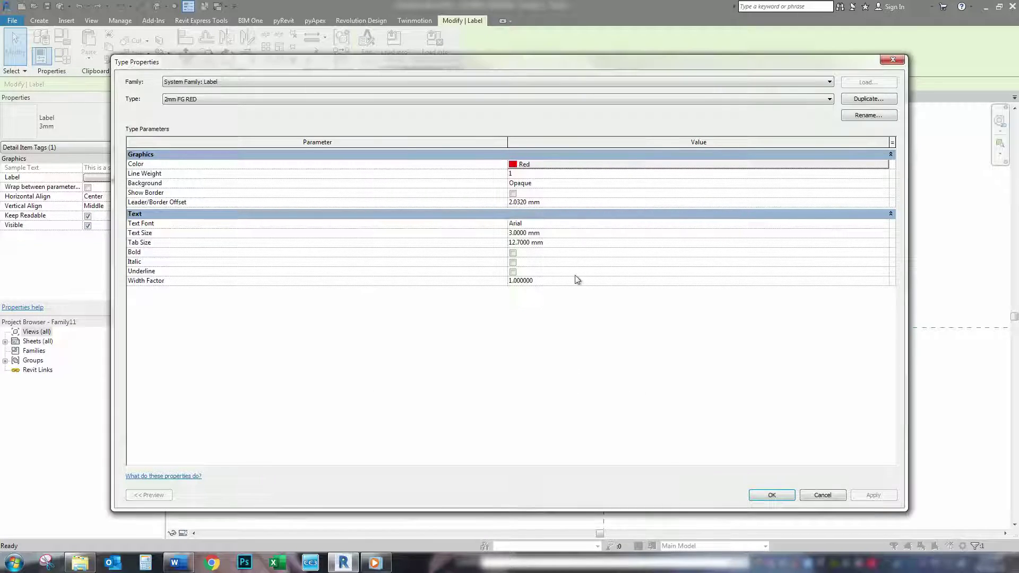
pyautogui.click(556, 185)
pyautogui.click(884, 184)
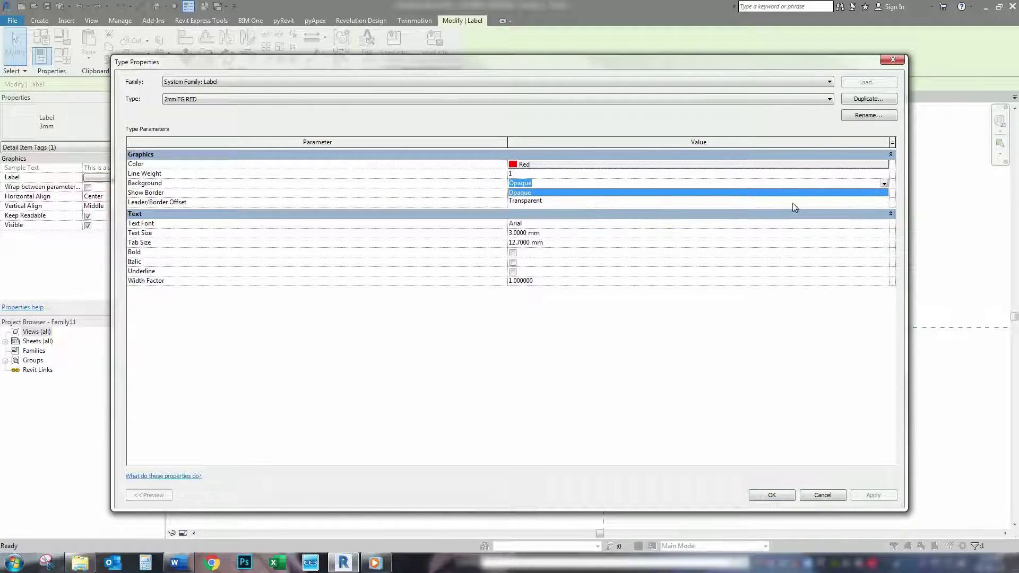
pyautogui.click(540, 201)
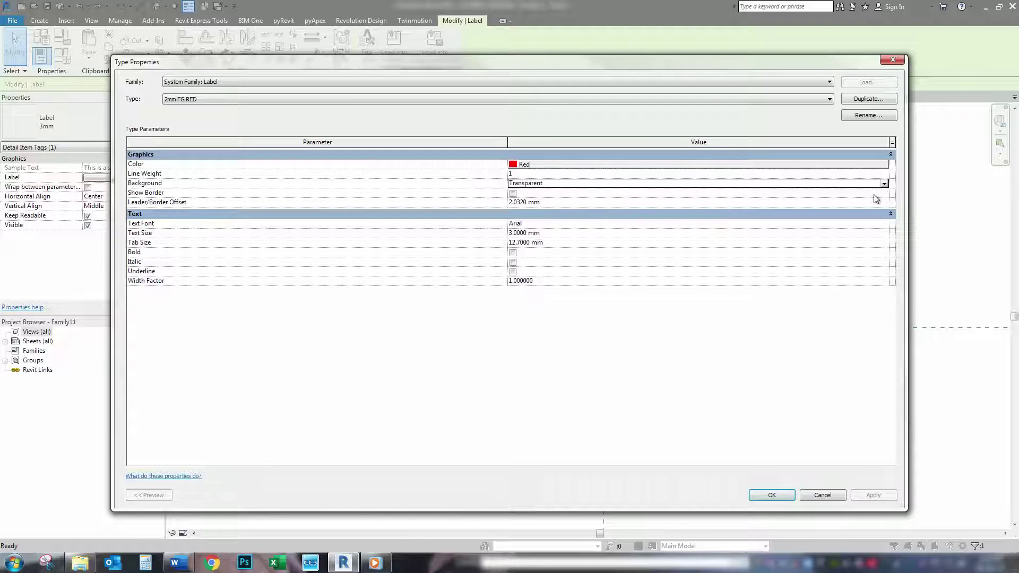
# Set Leader/Border Offset 0, font Franklin Gothic Book and text size 2 mm, then confirm
pyautogui.click(823, 202)
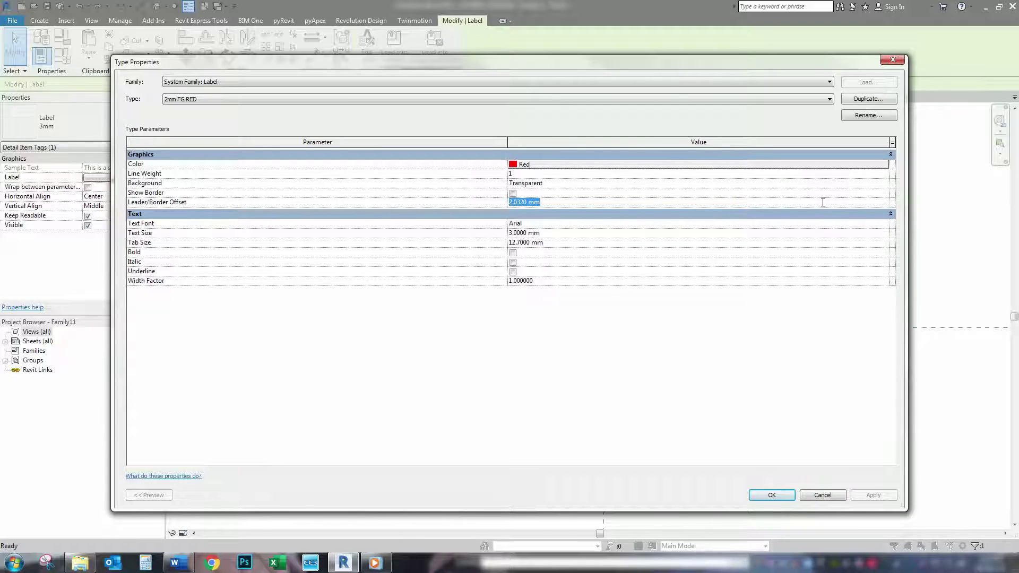
pyautogui.write('0')
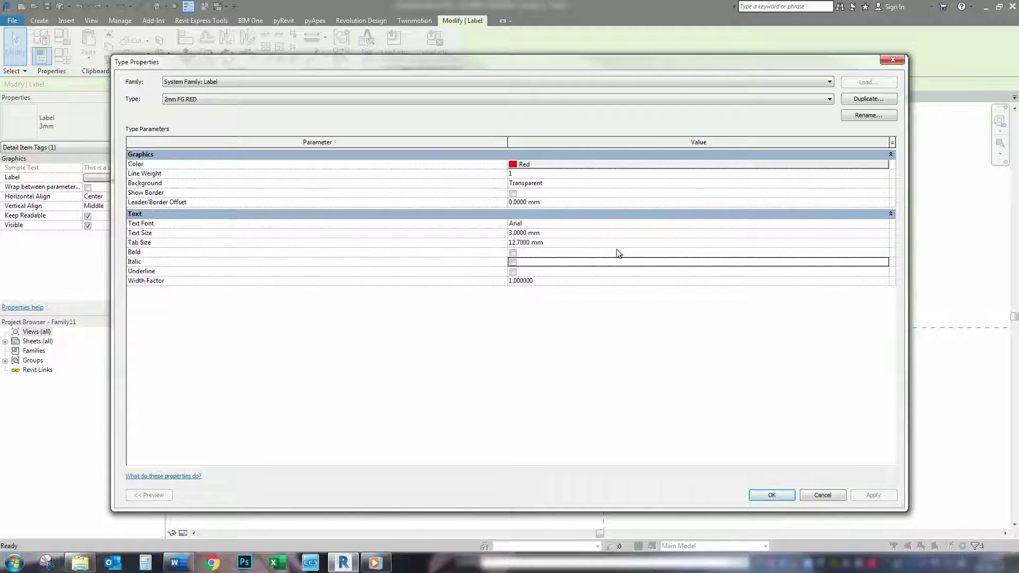
pyautogui.click(573, 225)
pyautogui.write('Franklin Gothic Book')
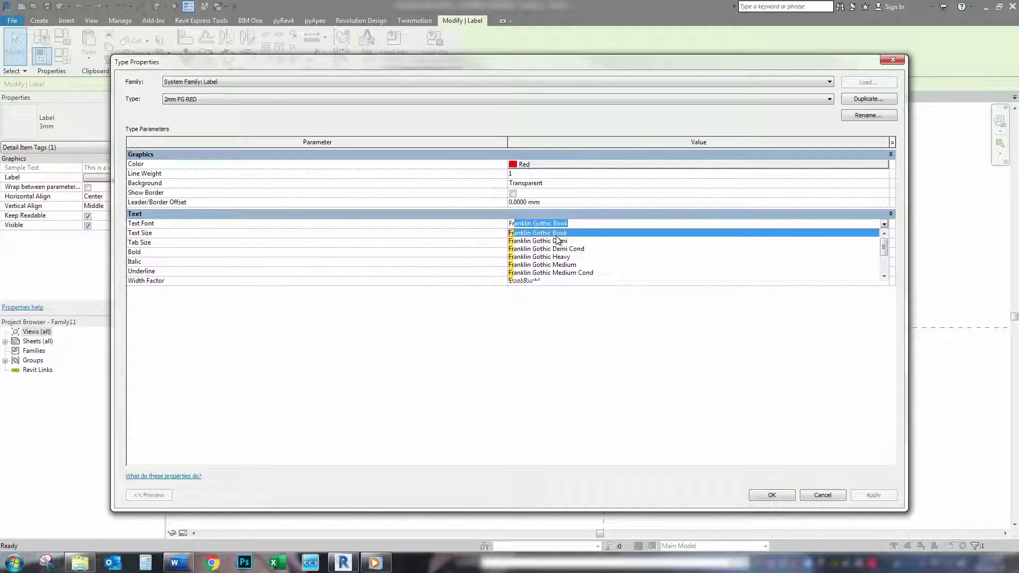
pyautogui.press('Return')
pyautogui.click(561, 234)
pyautogui.write('2')
pyautogui.click(602, 263)
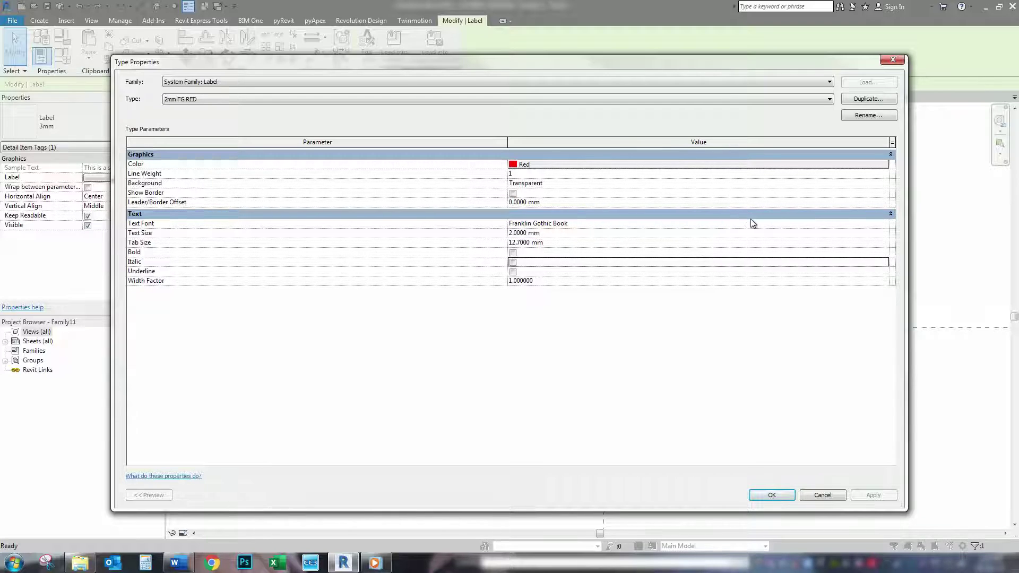
pyautogui.click(773, 495)
# Set the label's Horizontal Align to Left
pyautogui.click(616, 378)
pyautogui.click(612, 301)
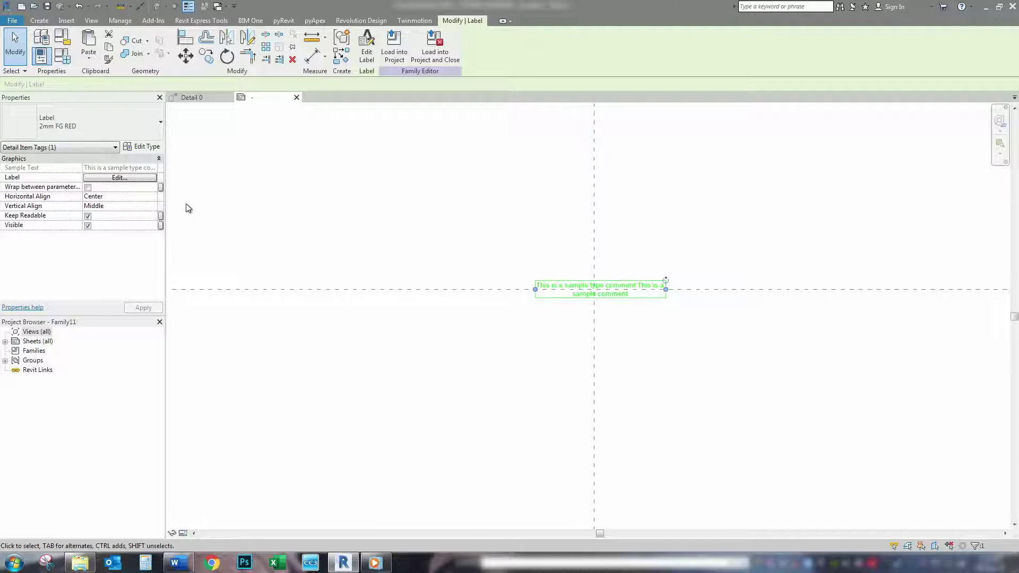
pyautogui.click(133, 197)
pyautogui.click(152, 197)
pyautogui.click(104, 207)
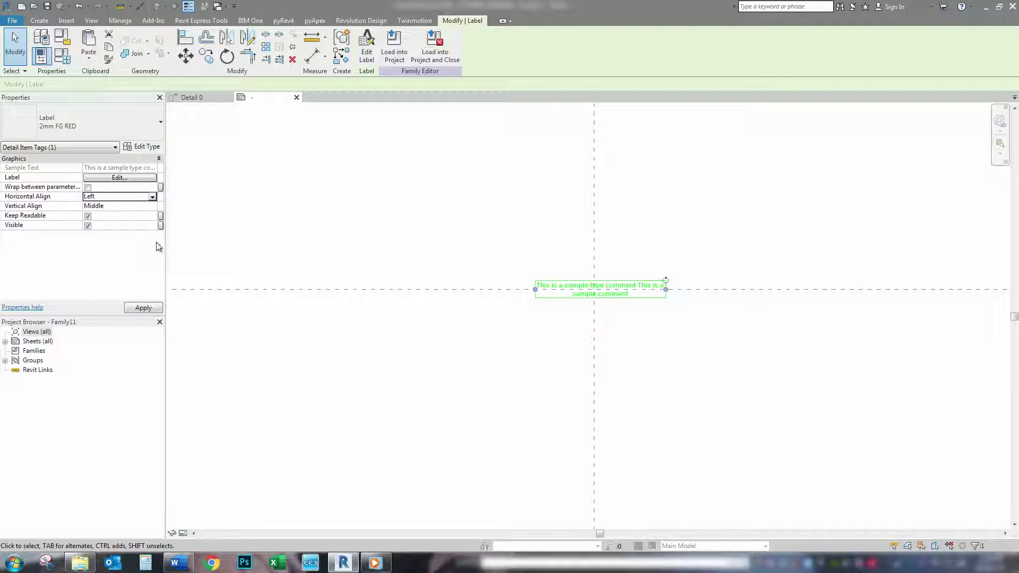
# Move the label so its left edge starts on the vertical reference line
pyautogui.scroll(2, 584, 314)
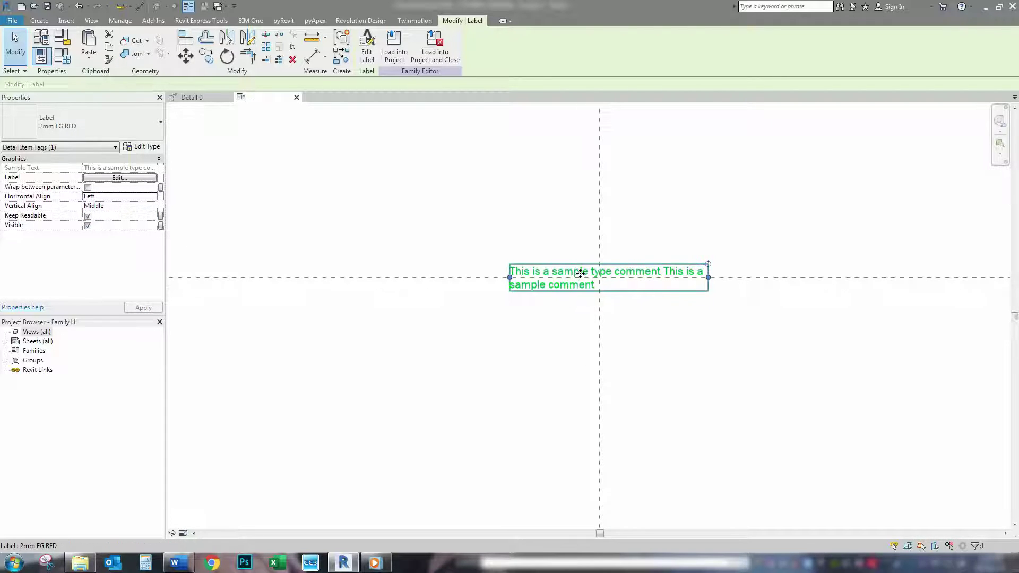
pyautogui.moveTo(581, 273); pyautogui.dragTo(677, 273)
pyautogui.scroll(1, 639, 289)
pyautogui.scroll(1, 639, 290)
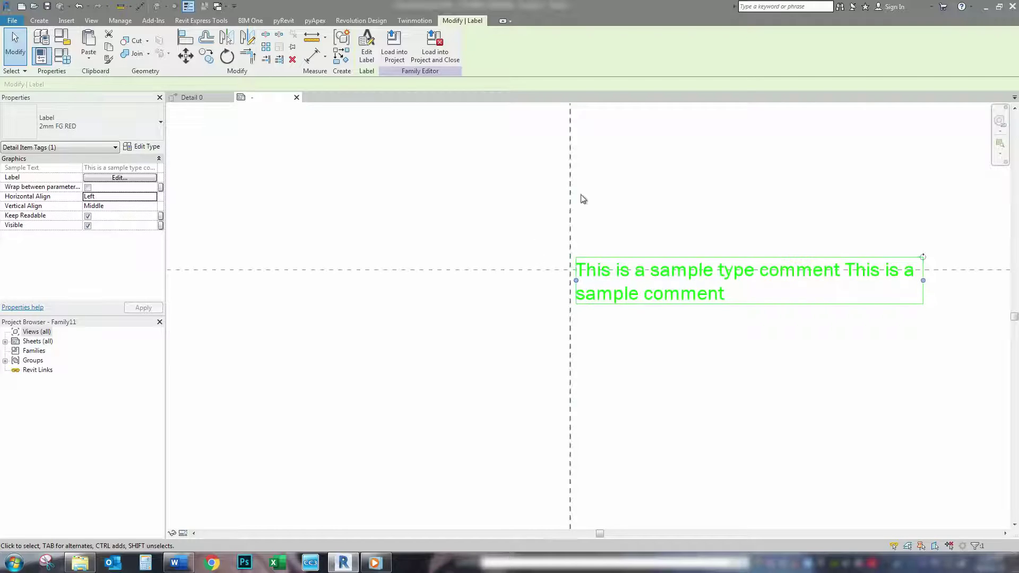
pyautogui.click(636, 205)
pyautogui.scroll(-1, 611, 285)
pyautogui.click(611, 284)
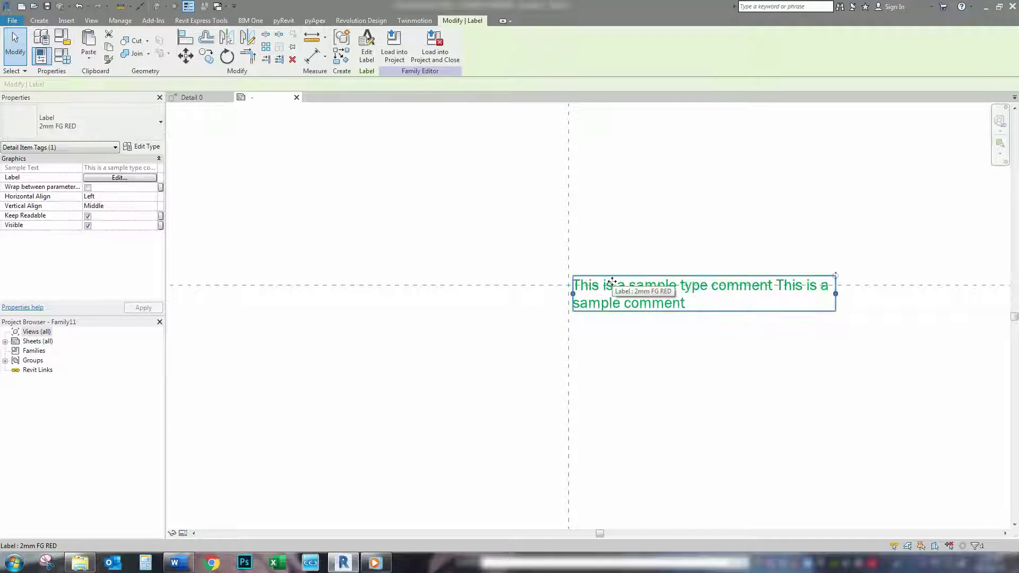
pyautogui.moveTo(612, 281); pyautogui.dragTo(608, 282)
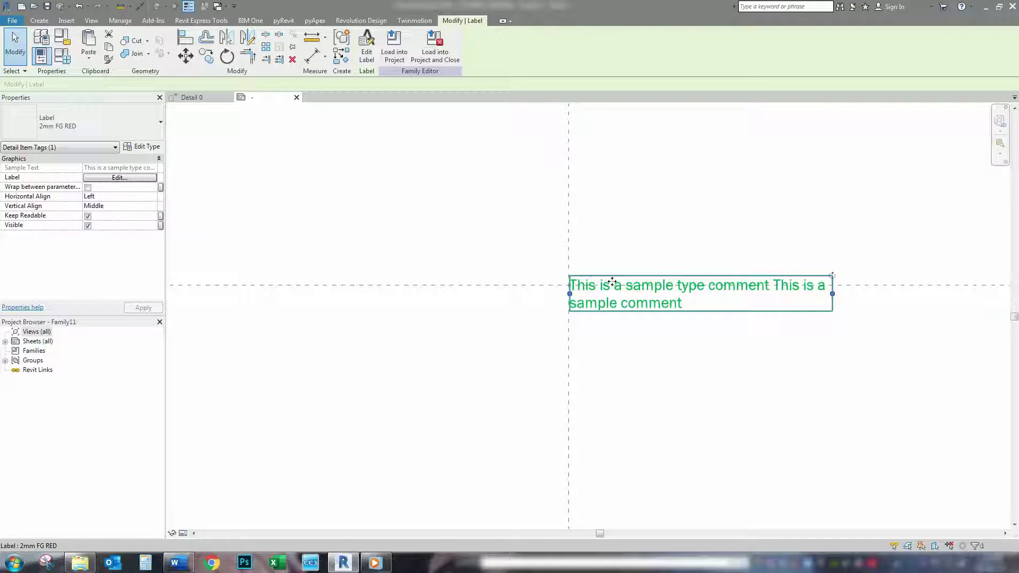
pyautogui.click(602, 355)
pyautogui.scroll(-1, 694, 387)
pyautogui.scroll(-1, 685, 378)
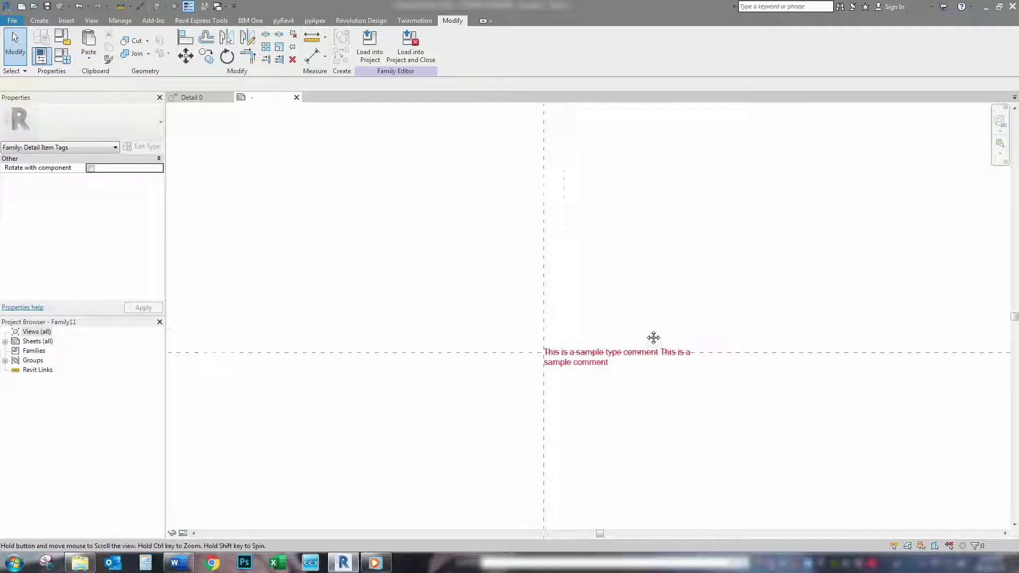
pyautogui.click(607, 375)
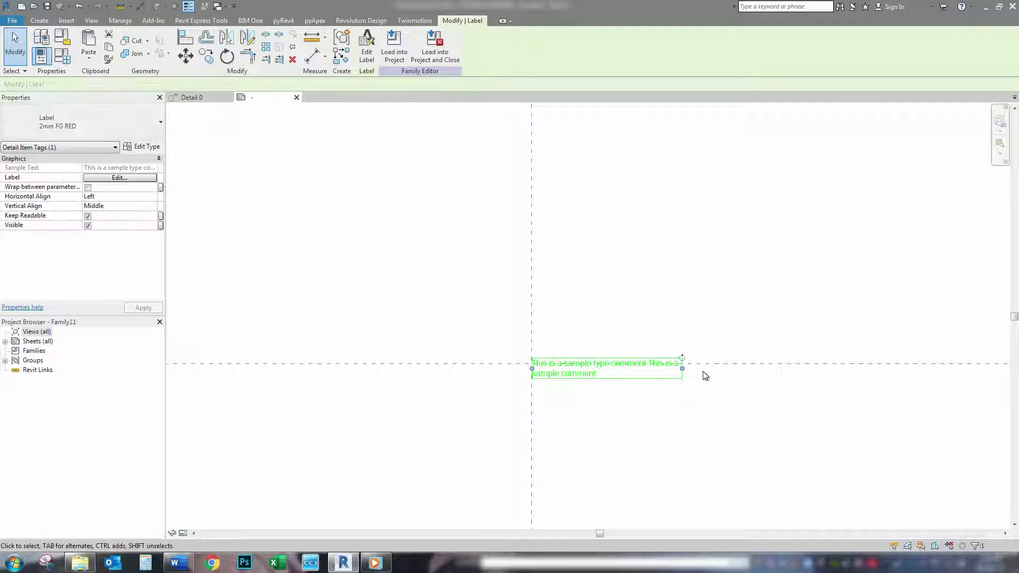
pyautogui.scroll(2, 703, 374)
# Narrow the label width so the type comment and comment wrap onto two lines
pyautogui.moveTo(735, 367); pyautogui.dragTo(614, 375)
pyautogui.scroll(-1, 612, 432)
pyautogui.moveTo(604, 441); pyautogui.dragTo(732, 399, button='middle')
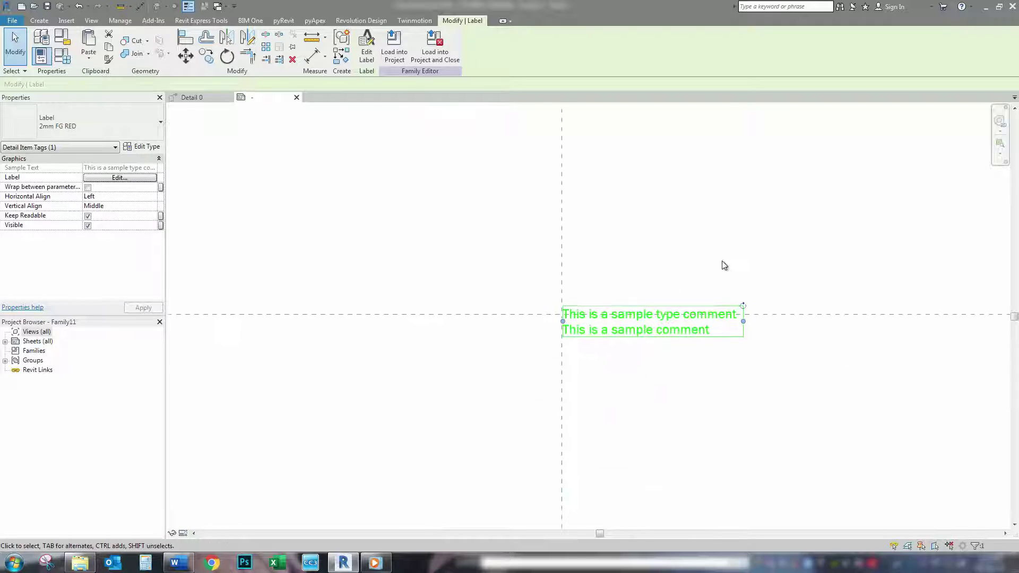
pyautogui.scroll(-1, 796, 345)
pyautogui.moveTo(643, 296); pyautogui.dragTo(552, 348, button='middle')
pyautogui.scroll(2, 657, 430)
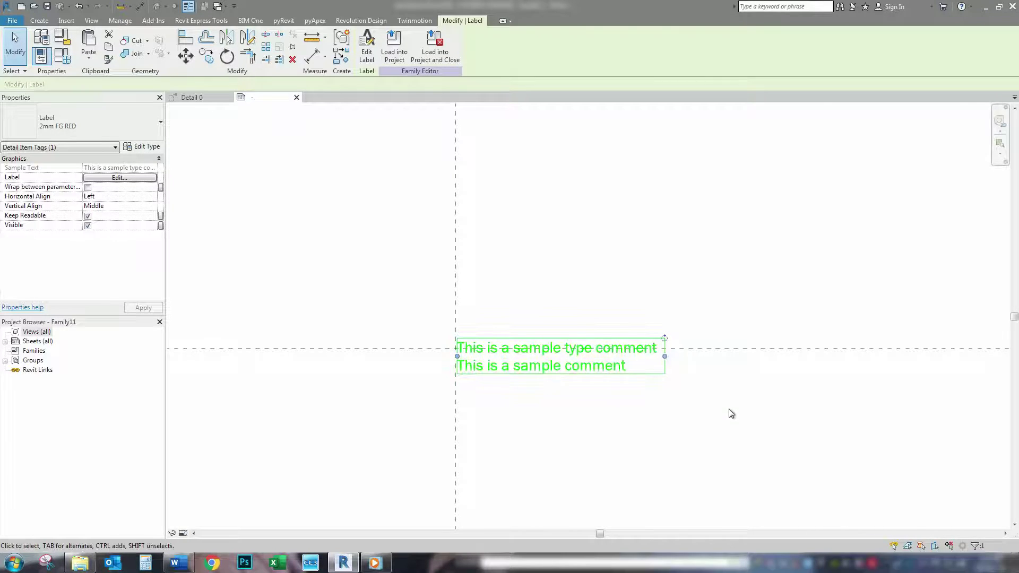
pyautogui.scroll(-2, 648, 410)
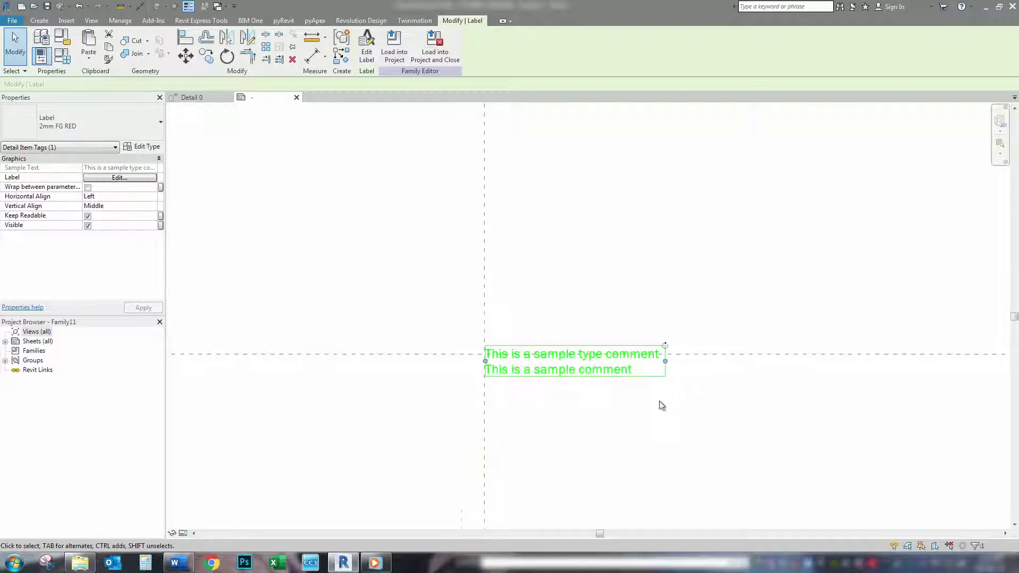
pyautogui.scroll(2, 606, 399)
pyautogui.scroll(1, 606, 399)
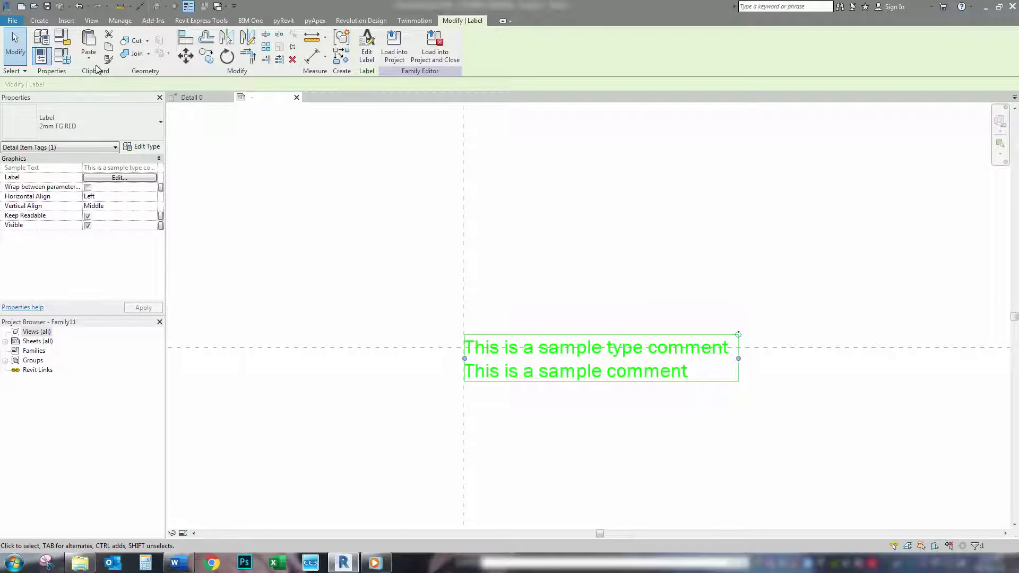
# Save the family as RN_Detail item Tag (type comments + comments) _2mm_Red in RN_Annotations > RN_Tags > RN_Detail Item Tags
pyautogui.click(13, 22)
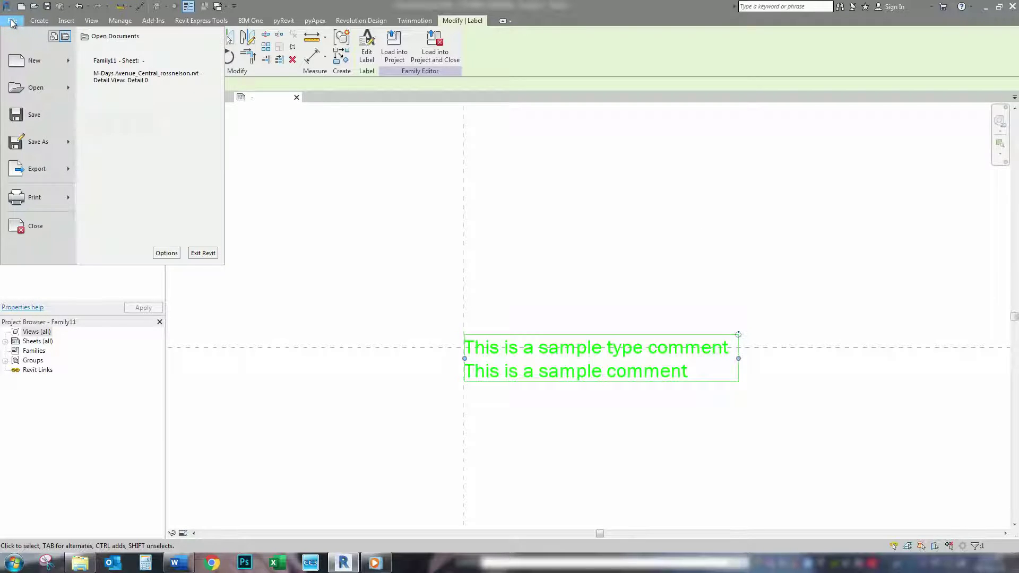
pyautogui.moveTo(37, 141)
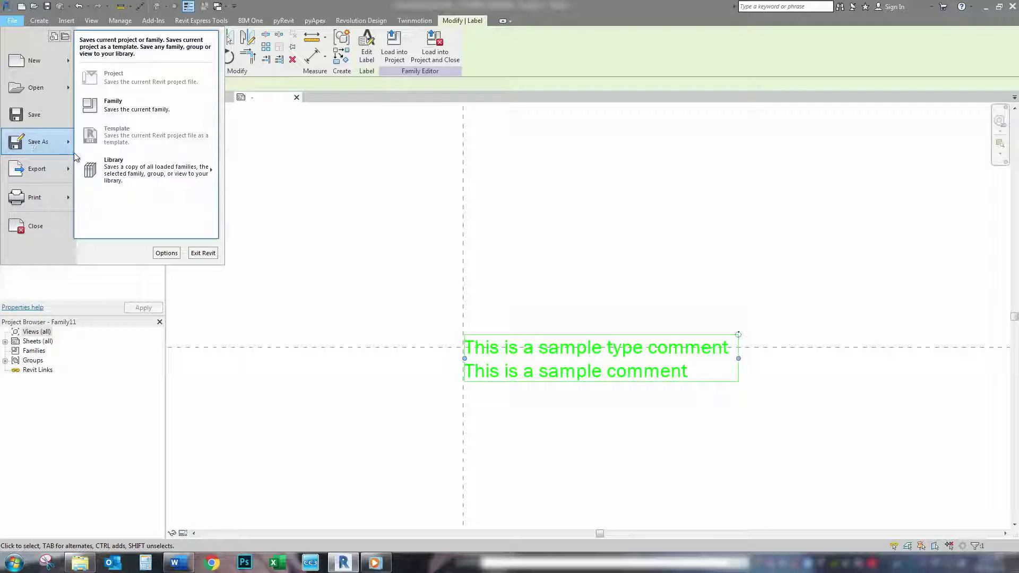
pyautogui.click(123, 111)
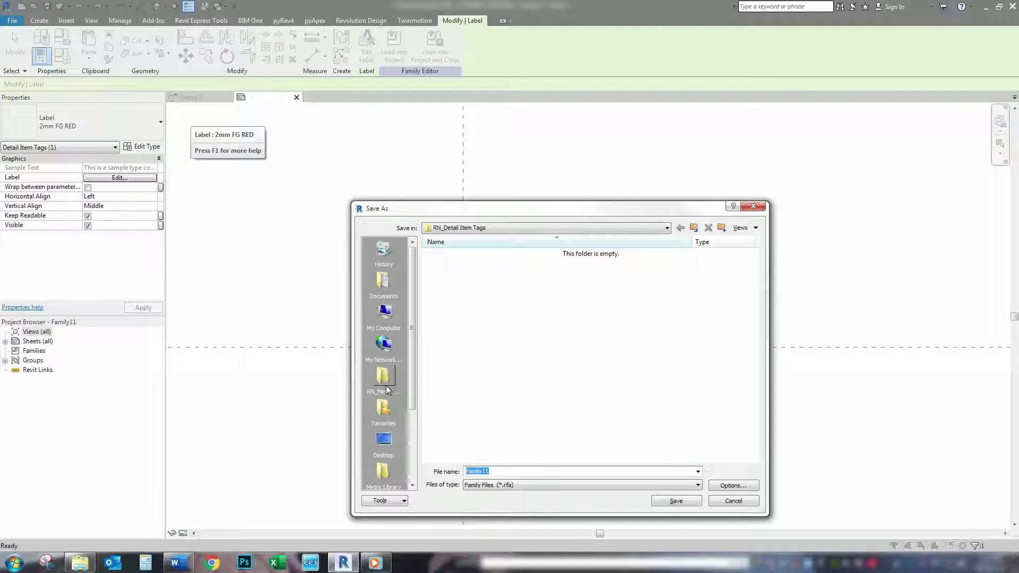
pyautogui.click(385, 382)
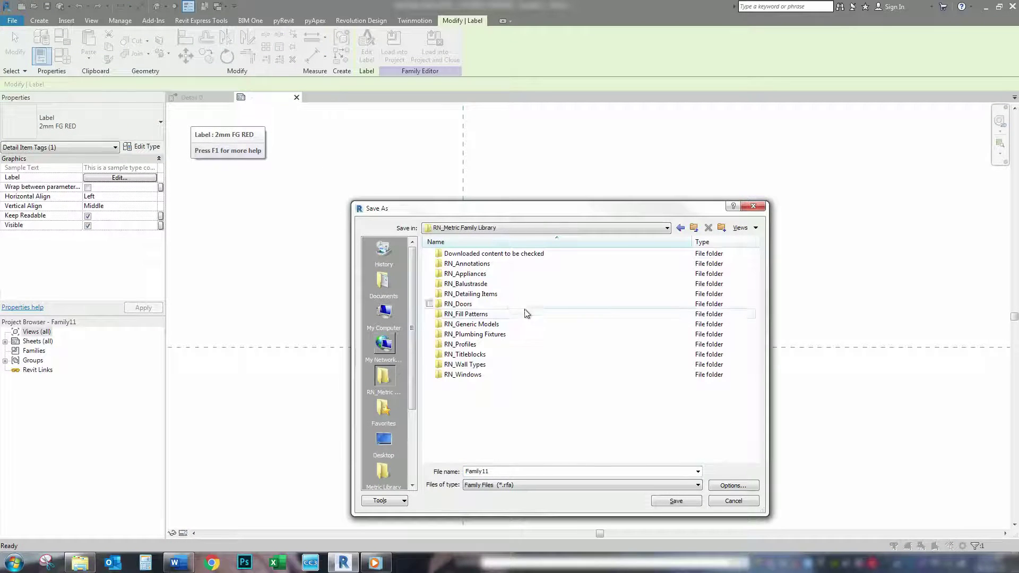
pyautogui.doubleClick(474, 264)
pyautogui.doubleClick(454, 295)
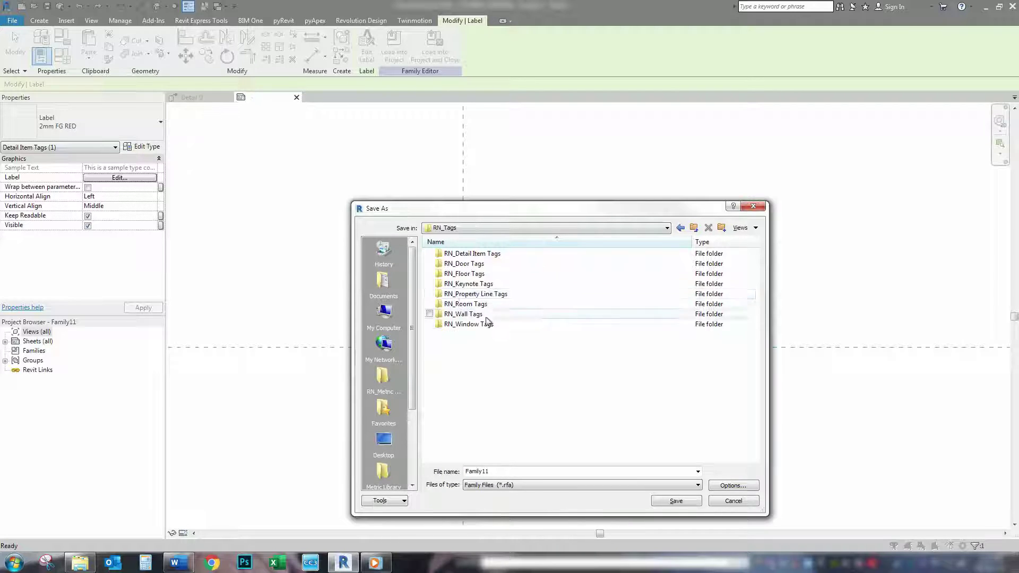
pyautogui.doubleClick(472, 255)
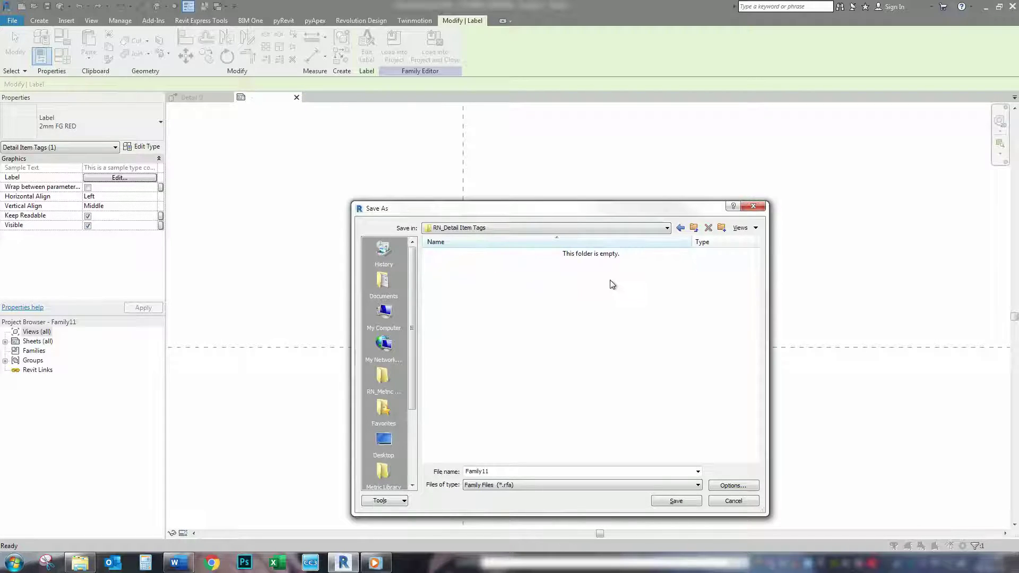
pyautogui.doubleClick(510, 470)
pyautogui.write('RN_Detail item Tag (type comments + comments) _2mm_Red')
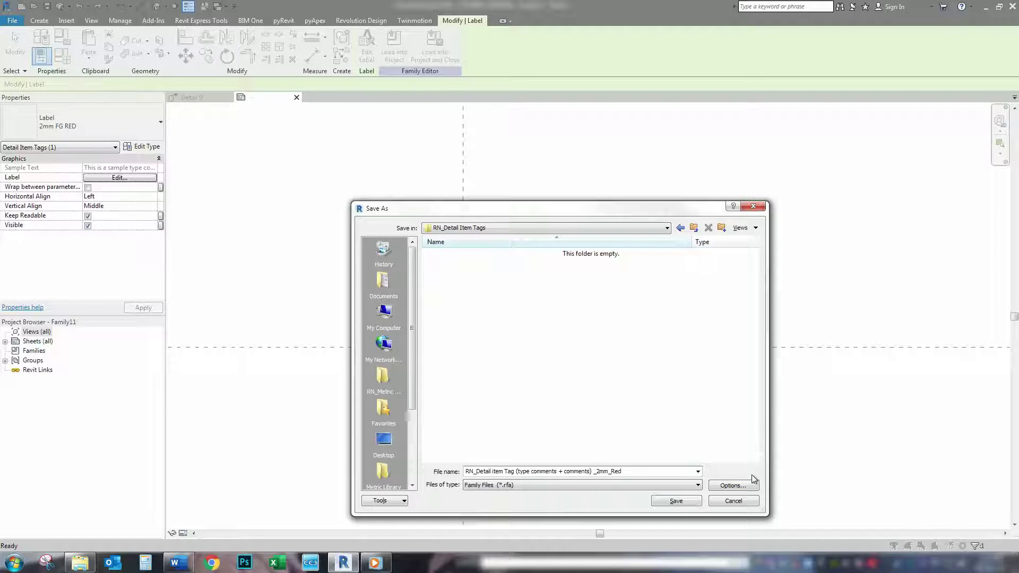
# Limit maximum backups to 1 and complete the save
pyautogui.click(734, 486)
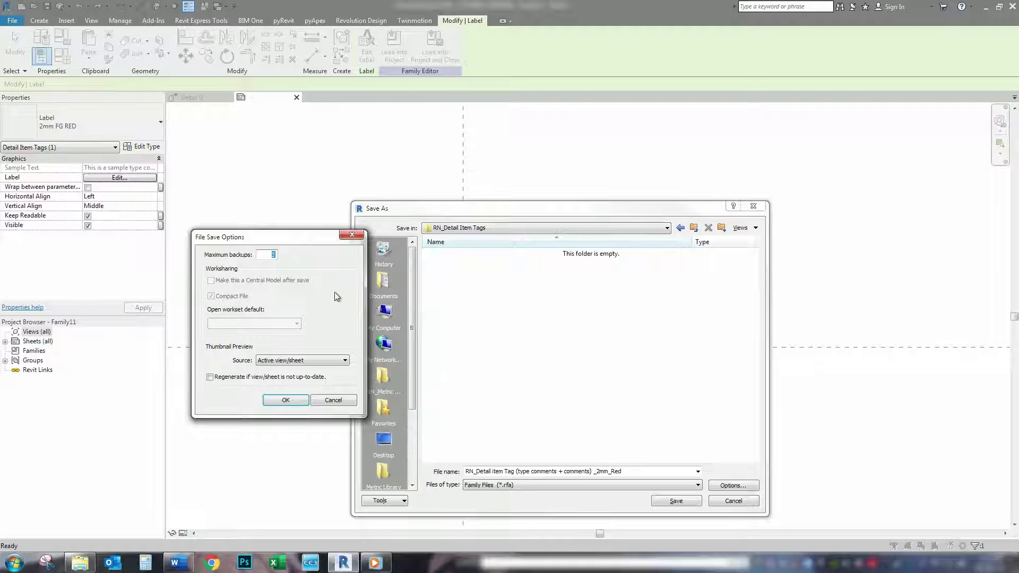
pyautogui.write('1')
pyautogui.click(300, 401)
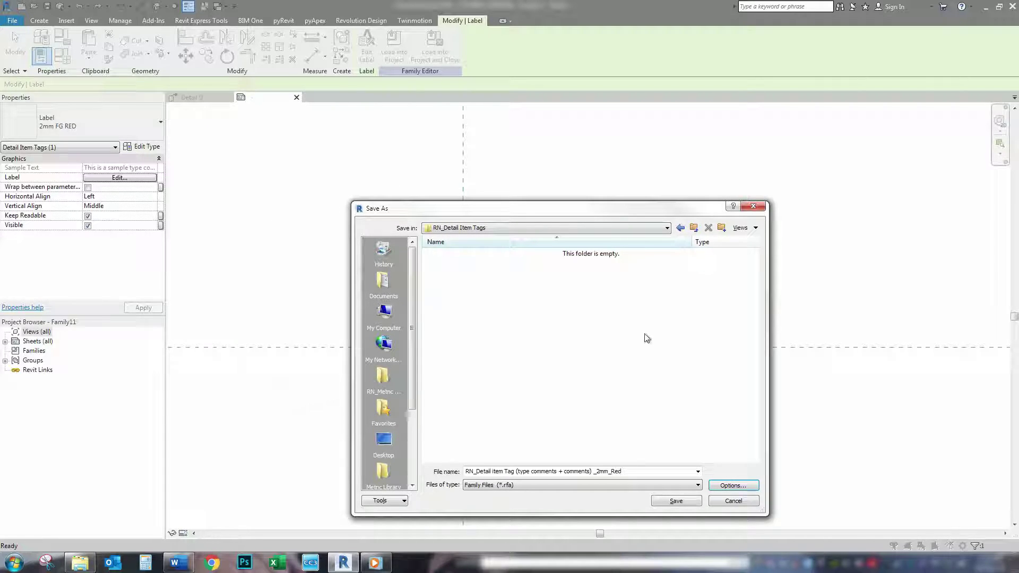
pyautogui.click(675, 501)
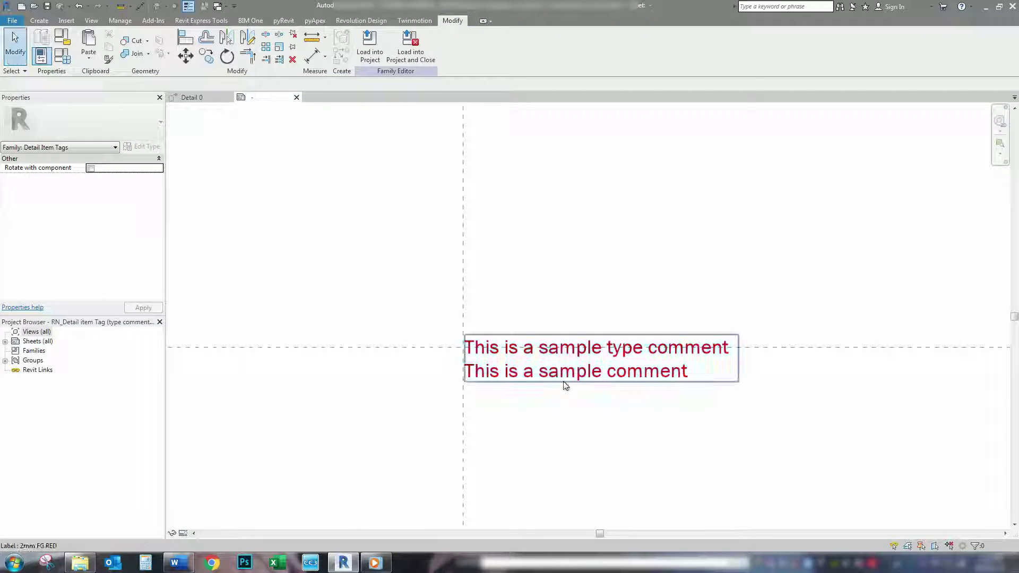
# Load the red comments tag family into the project and close the family editor
pyautogui.click(405, 58)
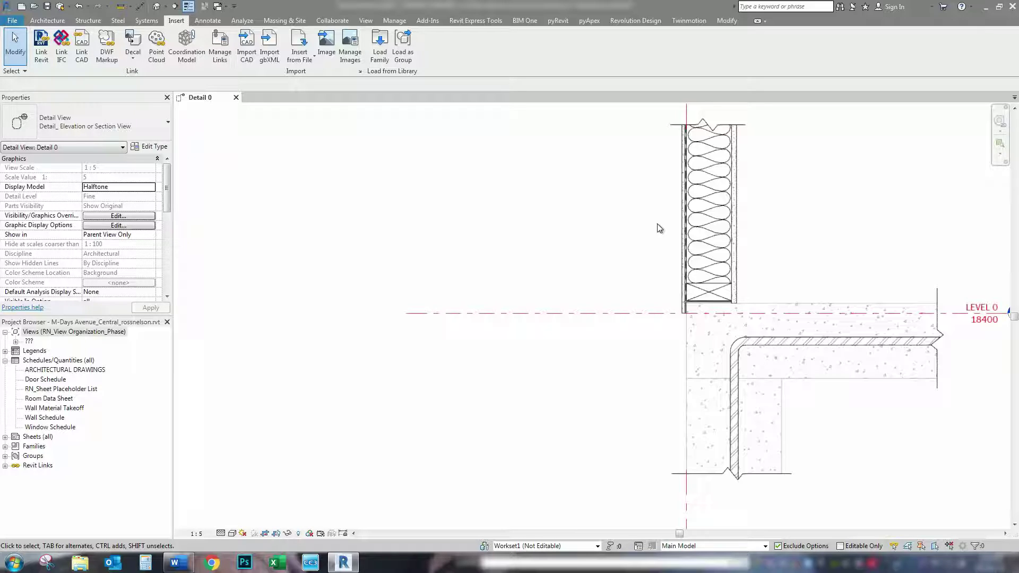
# Start Tag by Category and set the Detail Items tag to RN_Detail item Tag
pyautogui.click(207, 20)
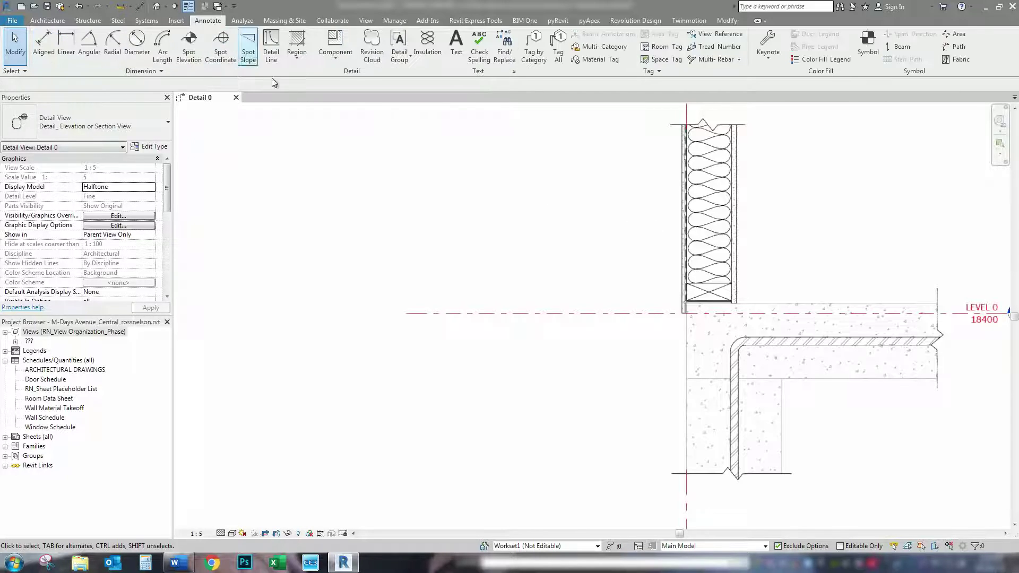
pyautogui.click(533, 54)
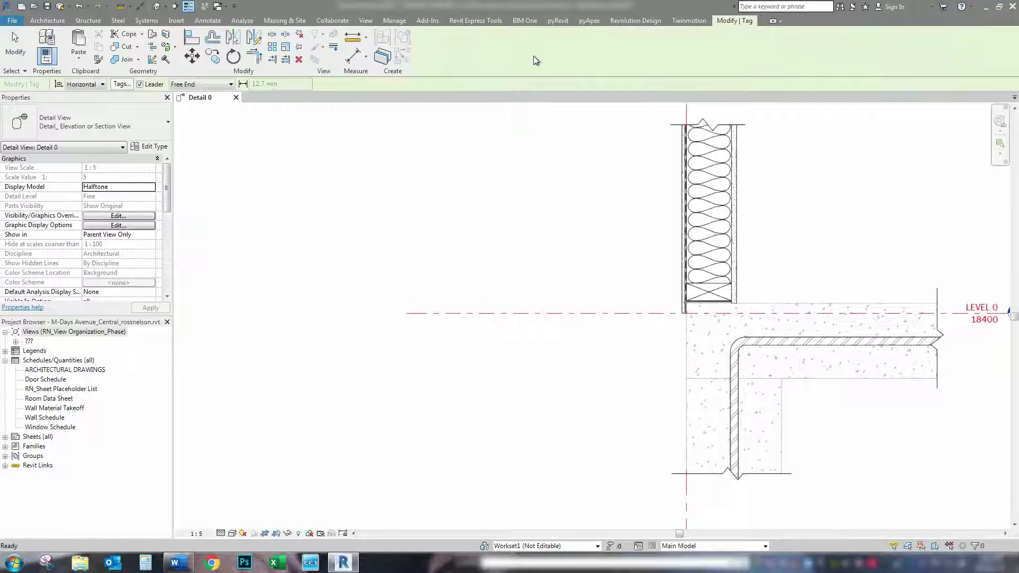
pyautogui.click(121, 84)
pyautogui.click(505, 291)
pyautogui.click(531, 291)
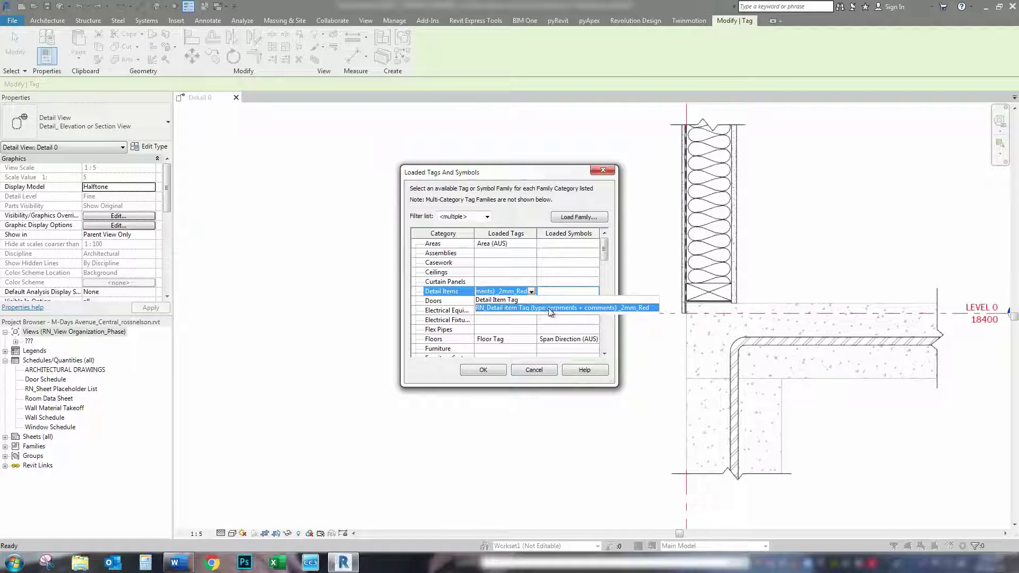
pyautogui.click(558, 308)
pyautogui.click(491, 370)
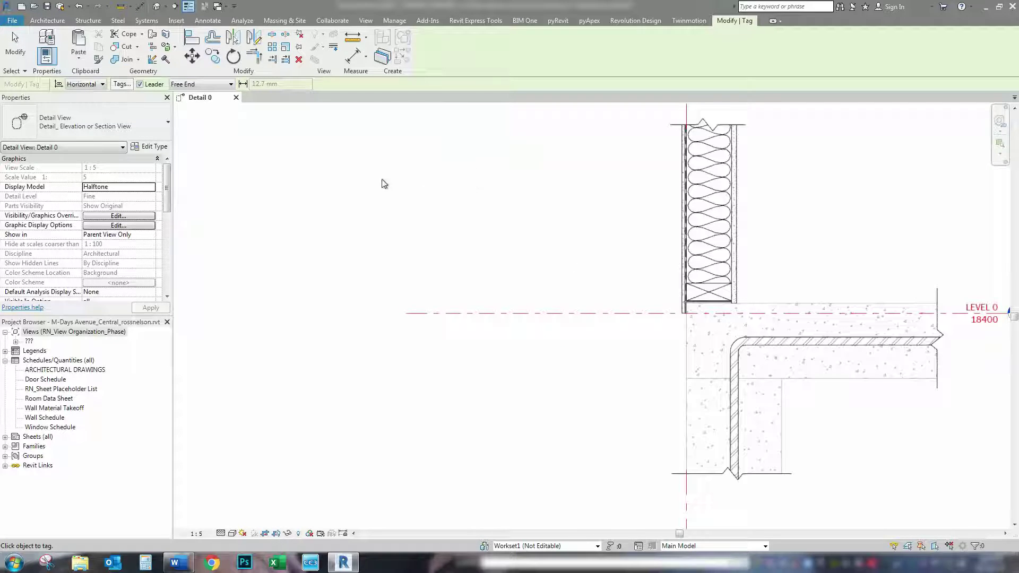
# Tag the wall lining on its left, showing JAMES HARDIE FIBRE CEMENT BOARD, then select the tag
pyautogui.scroll(2, 683, 229)
pyautogui.scroll(1, 683, 230)
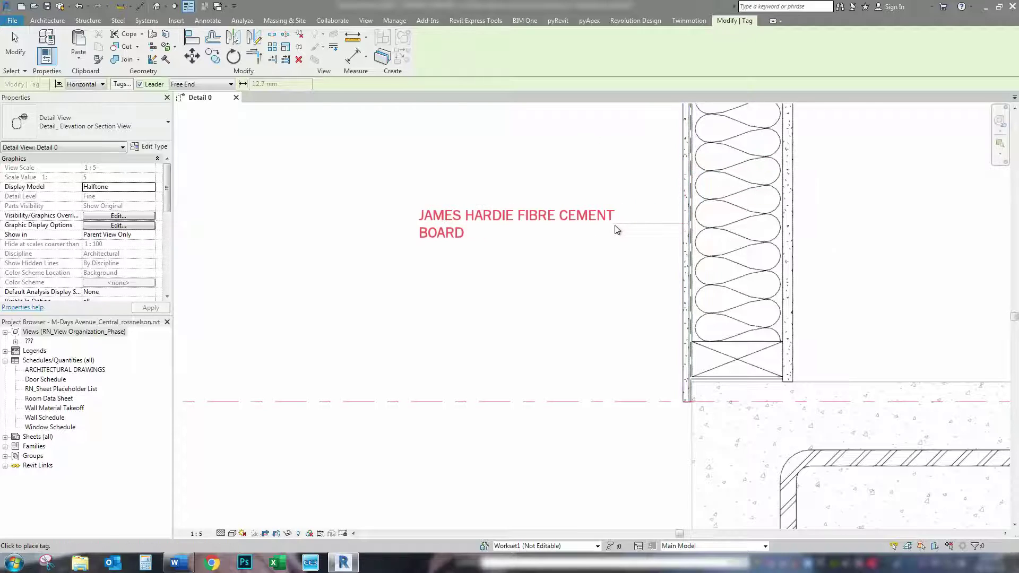
pyautogui.click(539, 229)
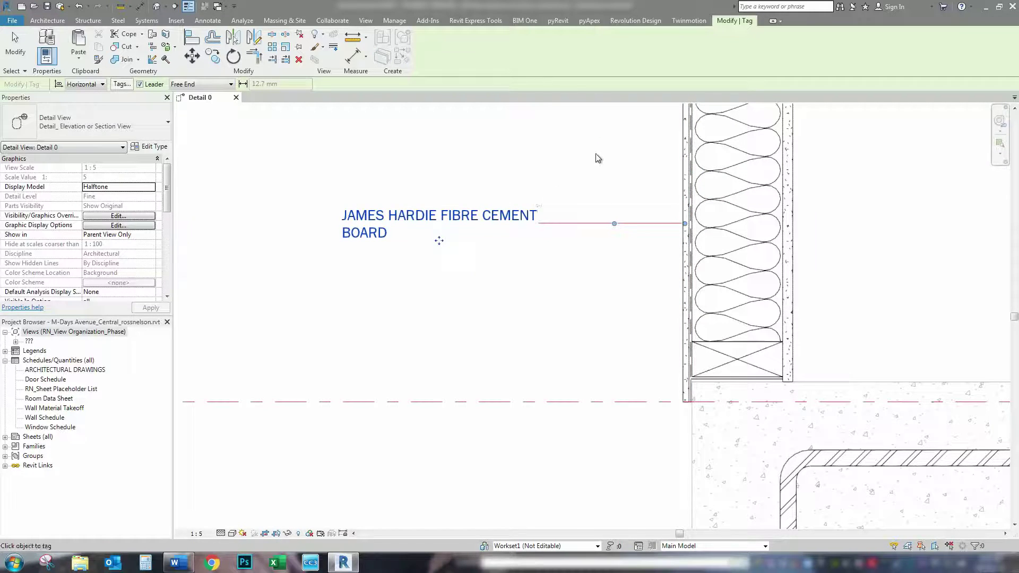
pyautogui.press('Escape')
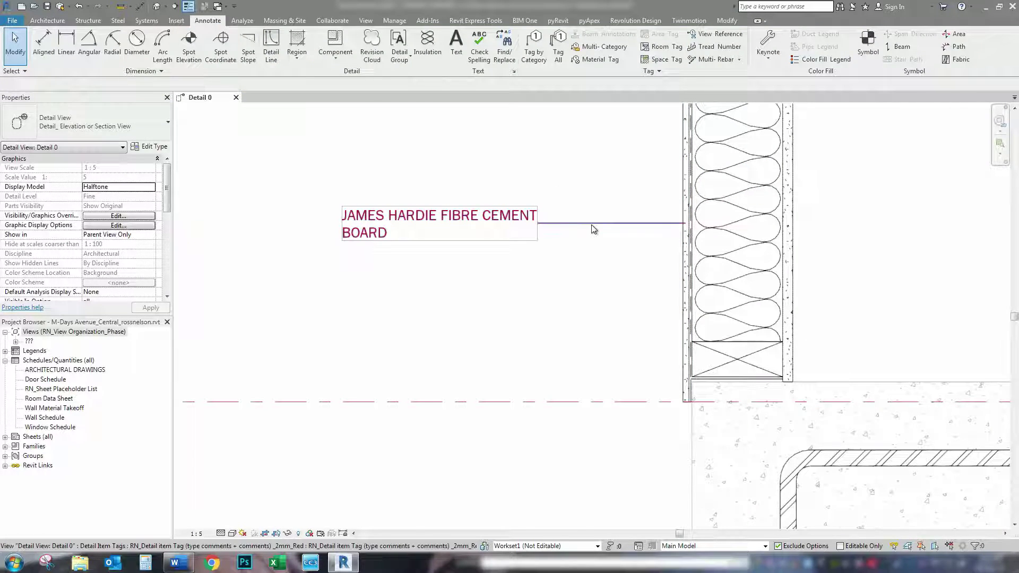
pyautogui.click(592, 225)
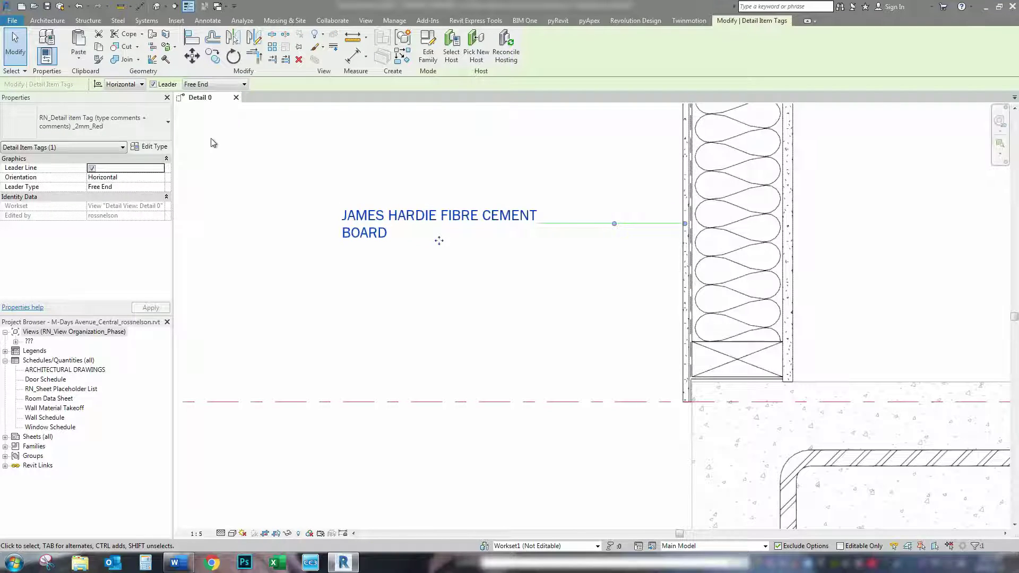
# Set the tag type's Leader Arrowhead to Filled Dot 1mm, apply it and deselect the tag
pyautogui.click(153, 148)
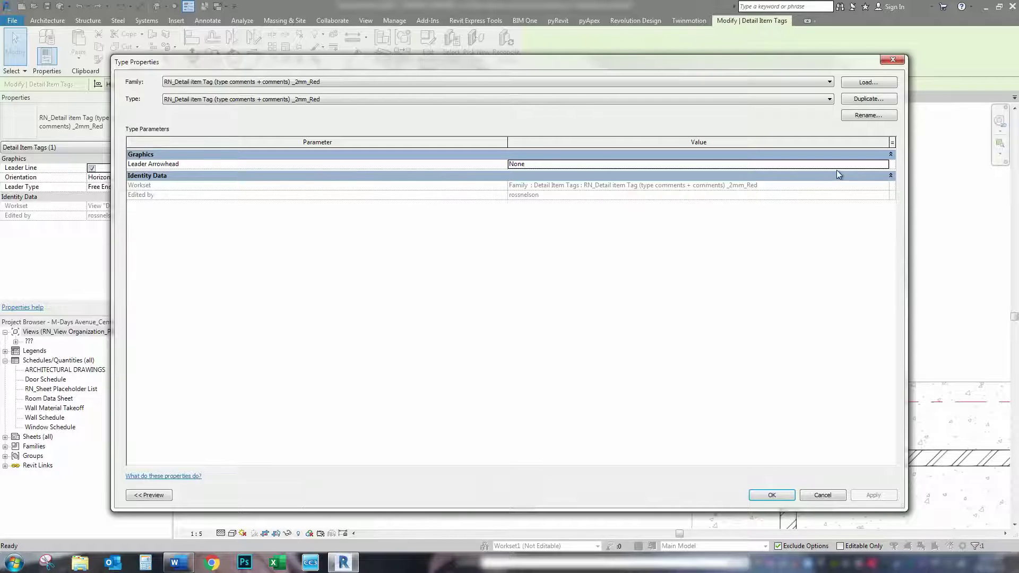
pyautogui.click(888, 168)
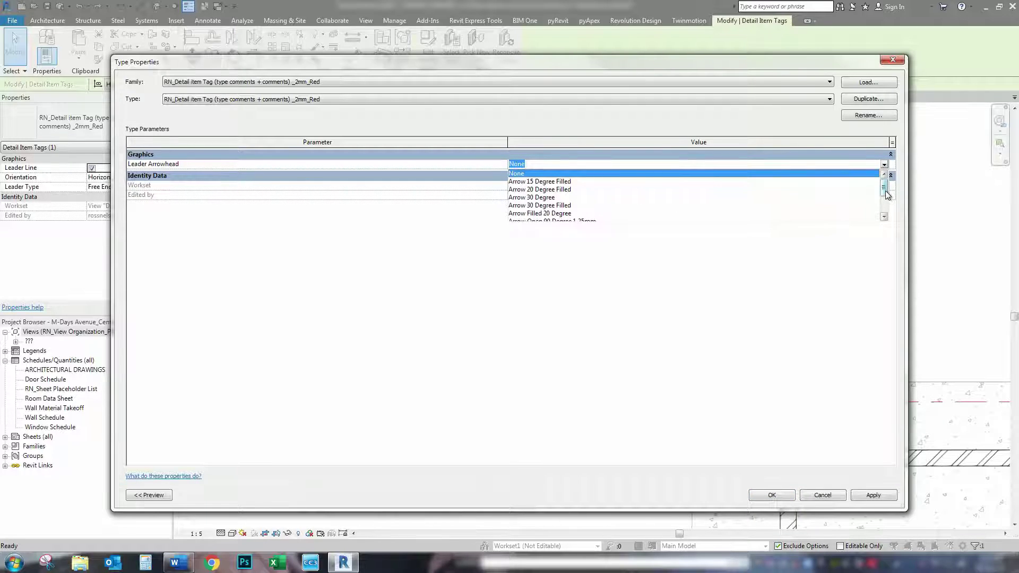
pyautogui.scroll(-2, 882, 212)
pyautogui.click(584, 205)
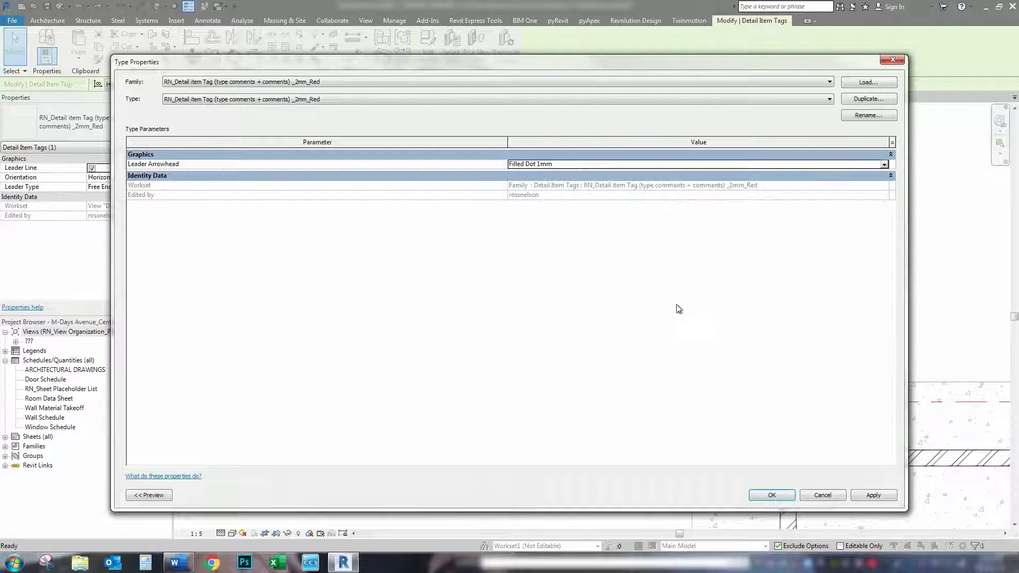
pyautogui.click(873, 495)
pyautogui.click(771, 494)
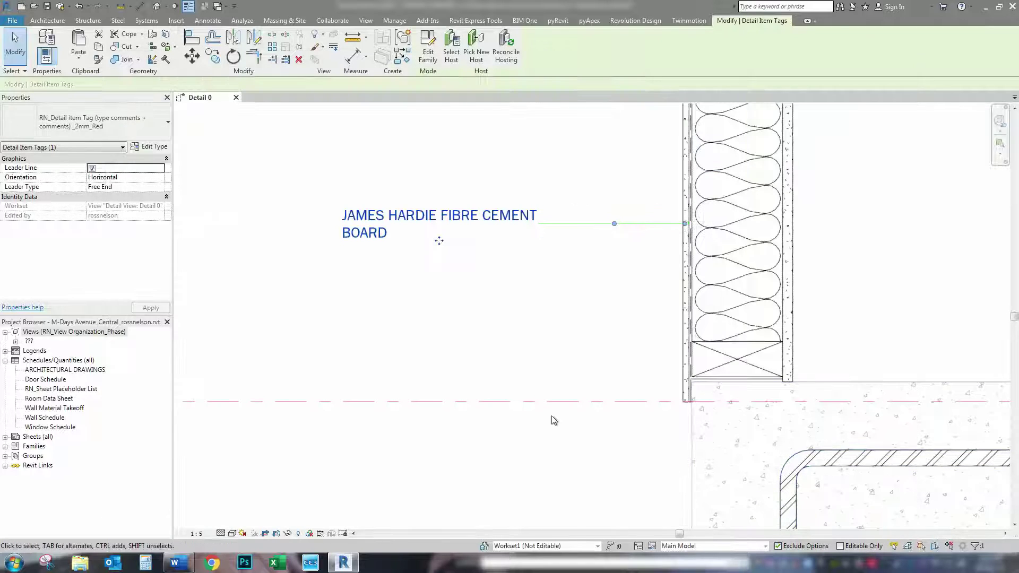
pyautogui.click(495, 370)
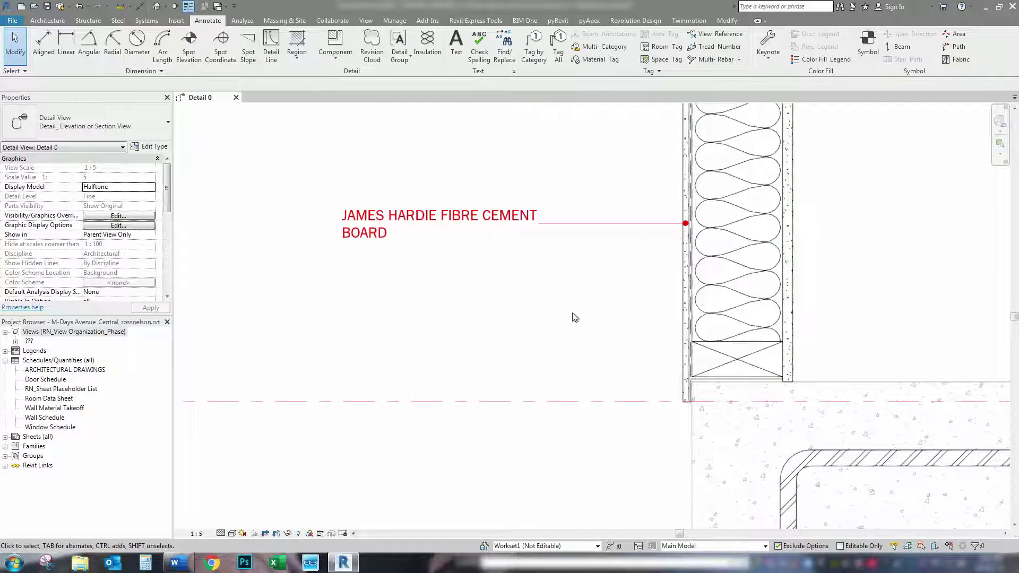
pyautogui.scroll(-2, 595, 361)
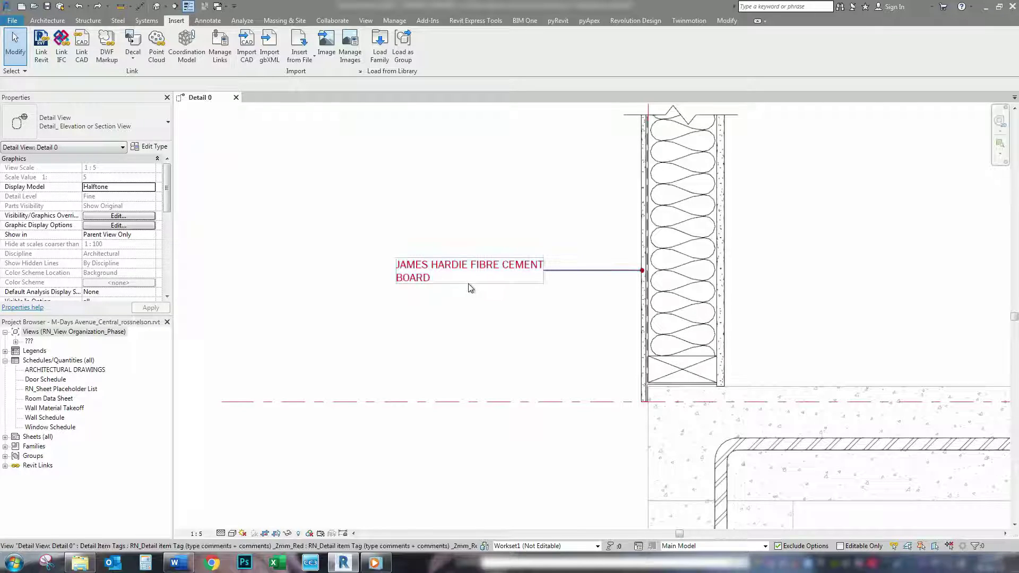
pyautogui.click(643, 309)
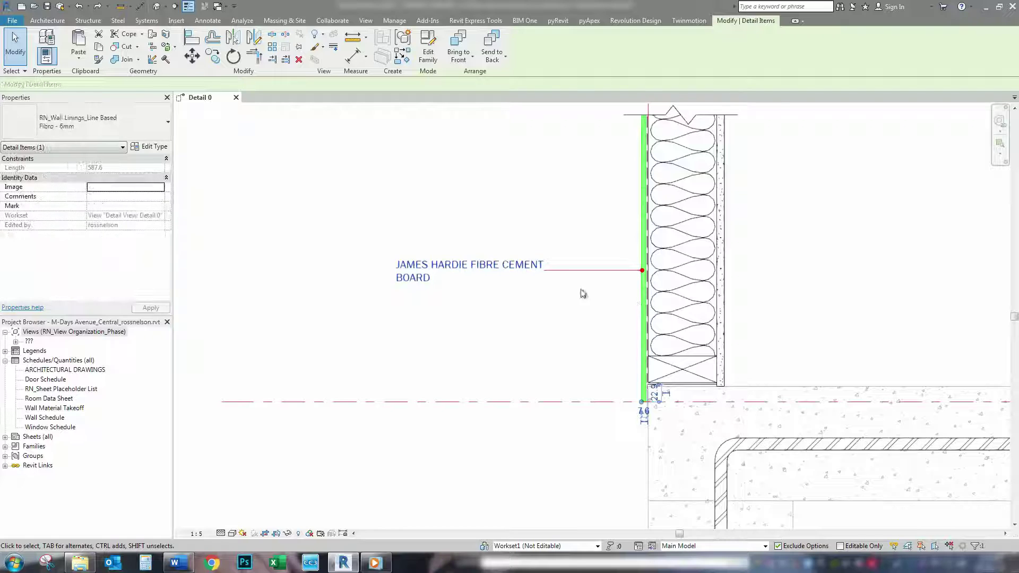
pyautogui.click(150, 147)
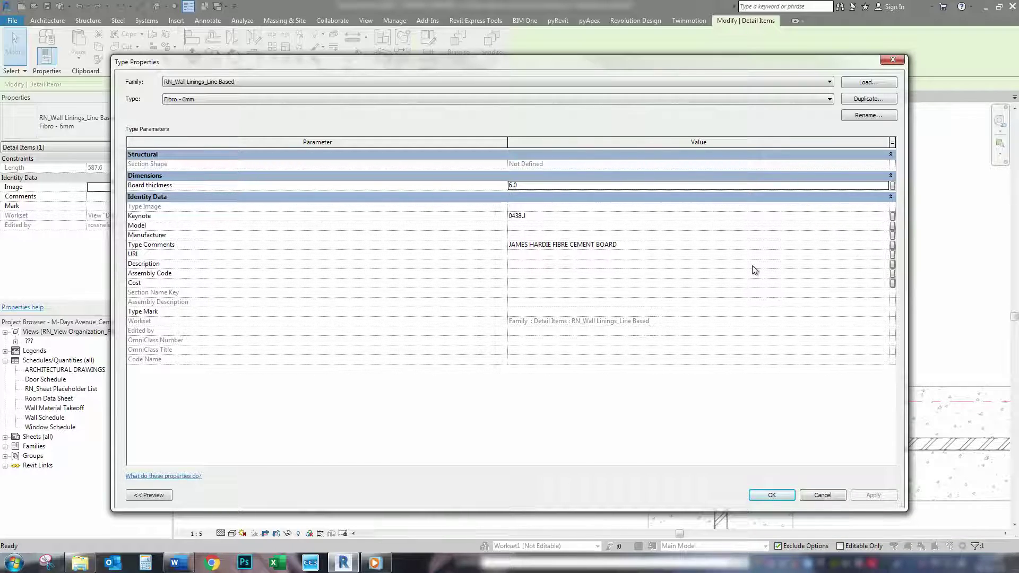
# Paste '- WITH 20mm OVERLAP AT BASE' into the wall lining's Comments property
pyautogui.click(772, 495)
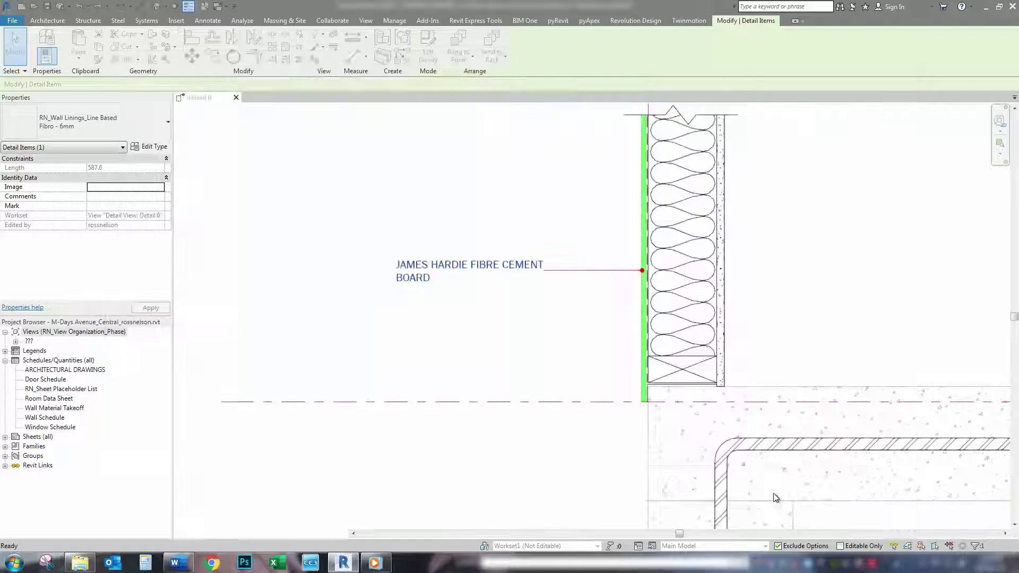
pyautogui.click(541, 381)
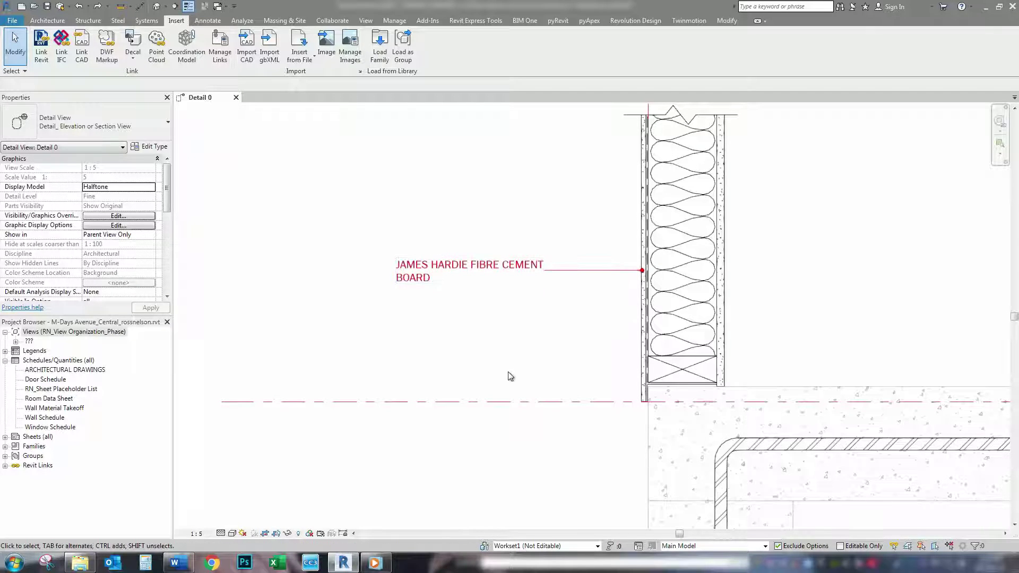
pyautogui.click(644, 309)
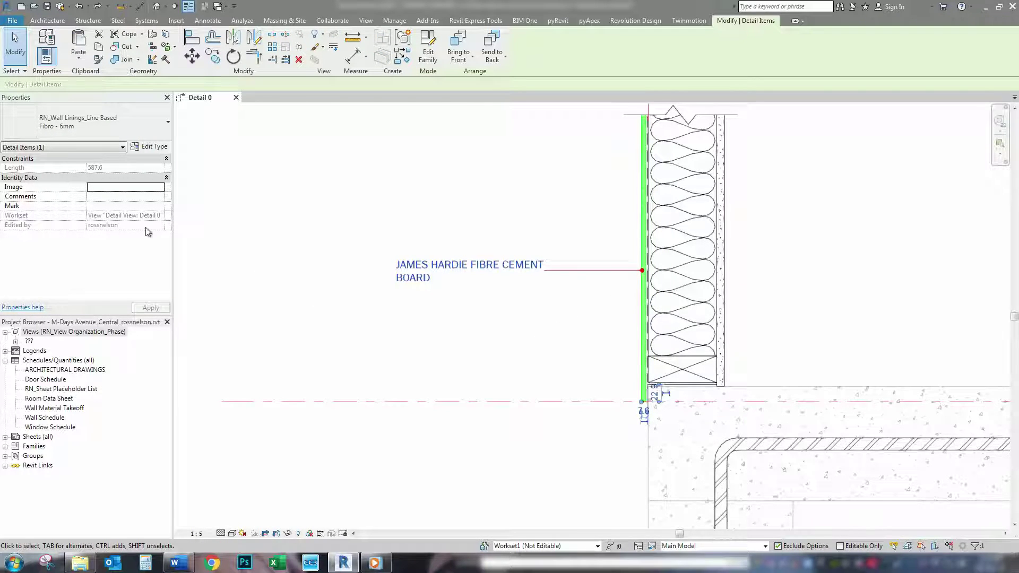
pyautogui.click(99, 197)
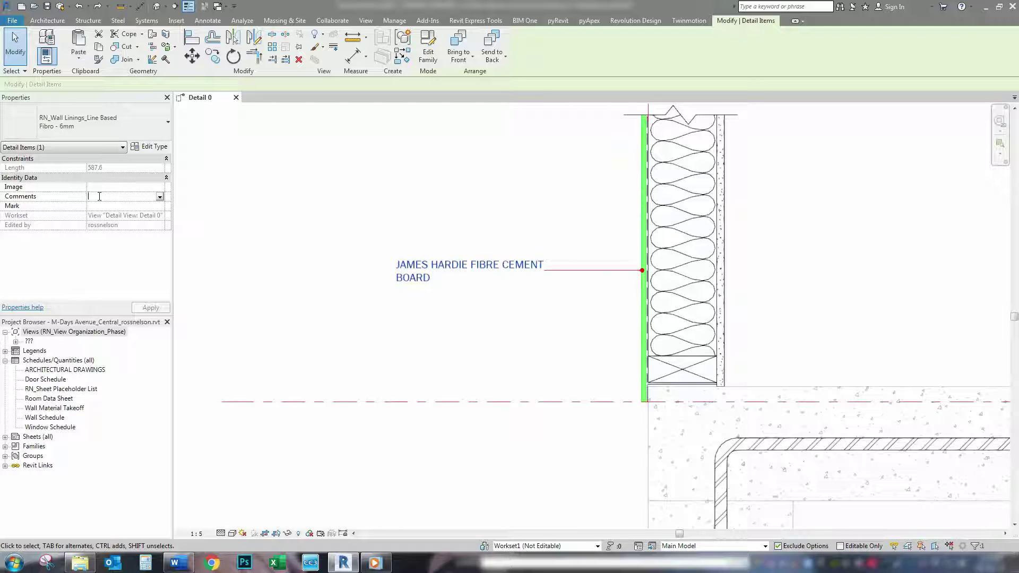
pyautogui.hotkey('ctrl', 'v')
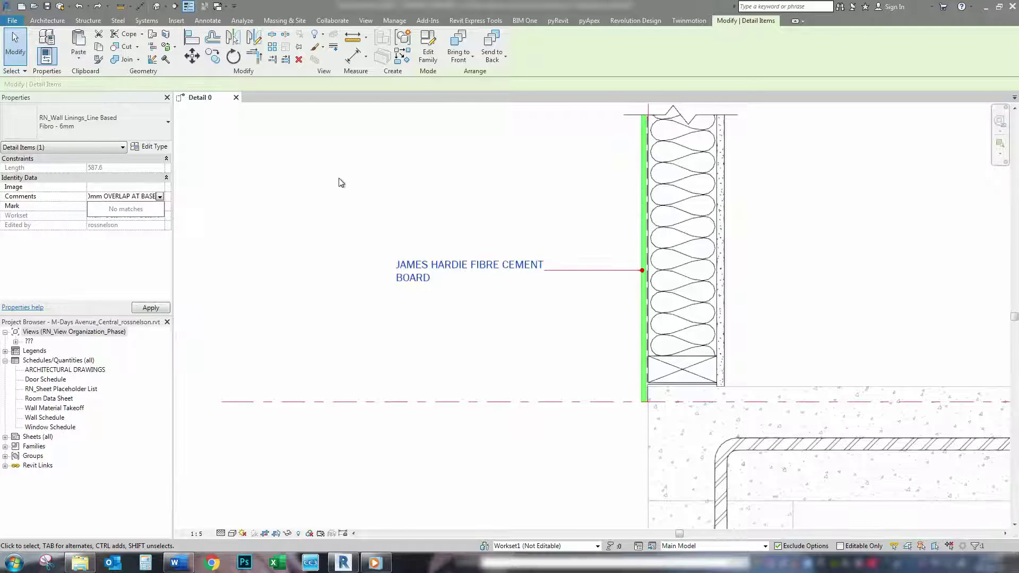
pyautogui.press('Return')
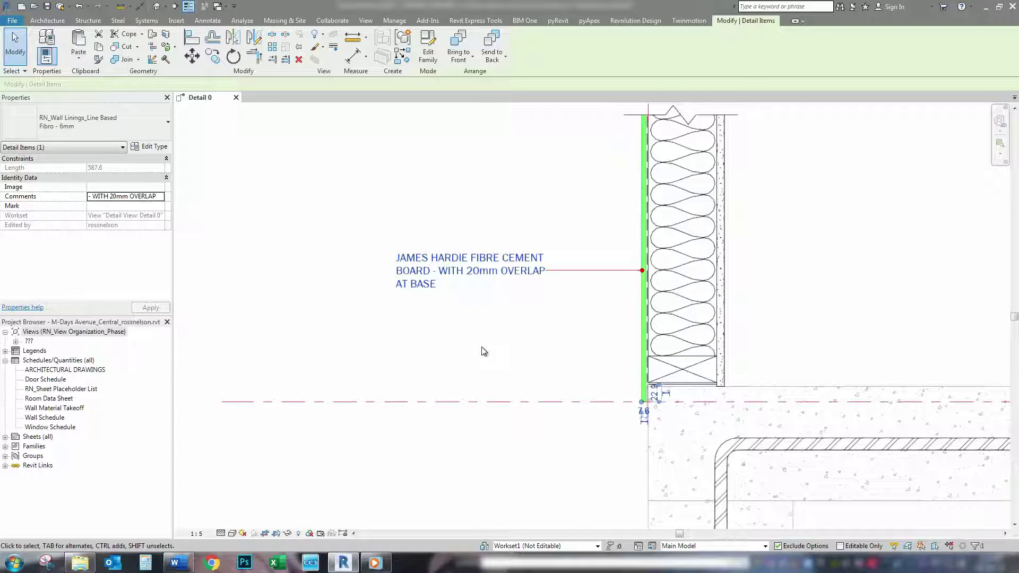
pyautogui.scroll(-1, 484, 350)
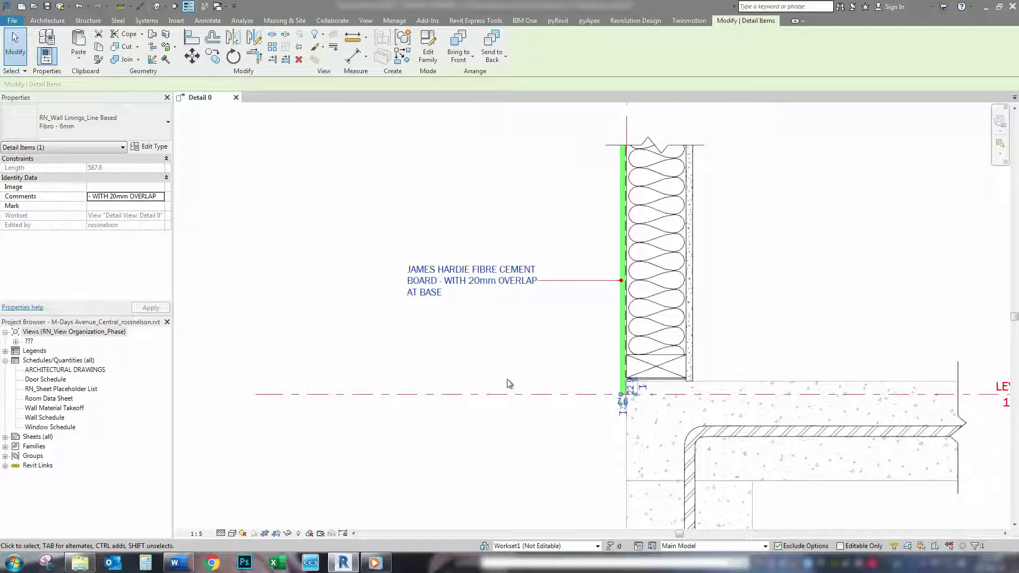
pyautogui.keyDown('ctrl'); pyautogui.scroll(1, 518, 383); pyautogui.keyUp('ctrl')
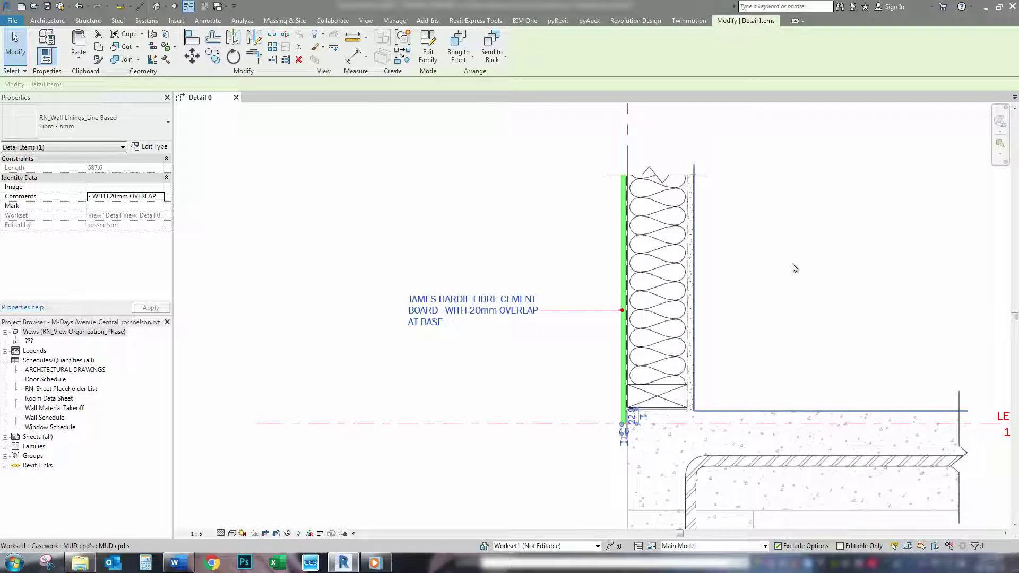
pyautogui.scroll(-1, 824, 243)
pyautogui.keyDown('ctrl'); pyautogui.scroll(-1, 810, 264); pyautogui.keyUp('ctrl')
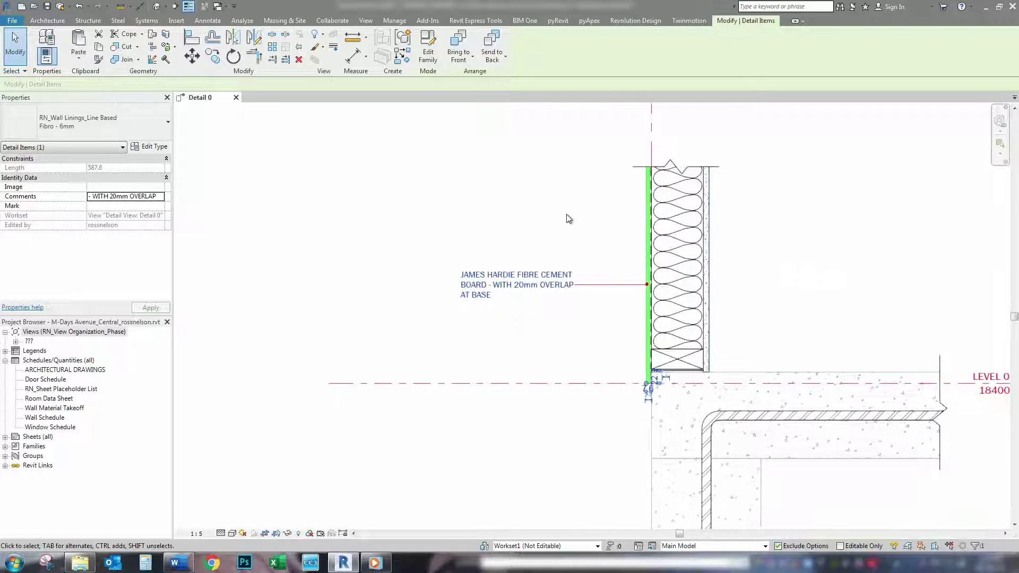
pyautogui.scroll(1, 567, 217)
# Tag the wall insulation and builders wrap with labels placed left of the wall
pyautogui.press('Escape')
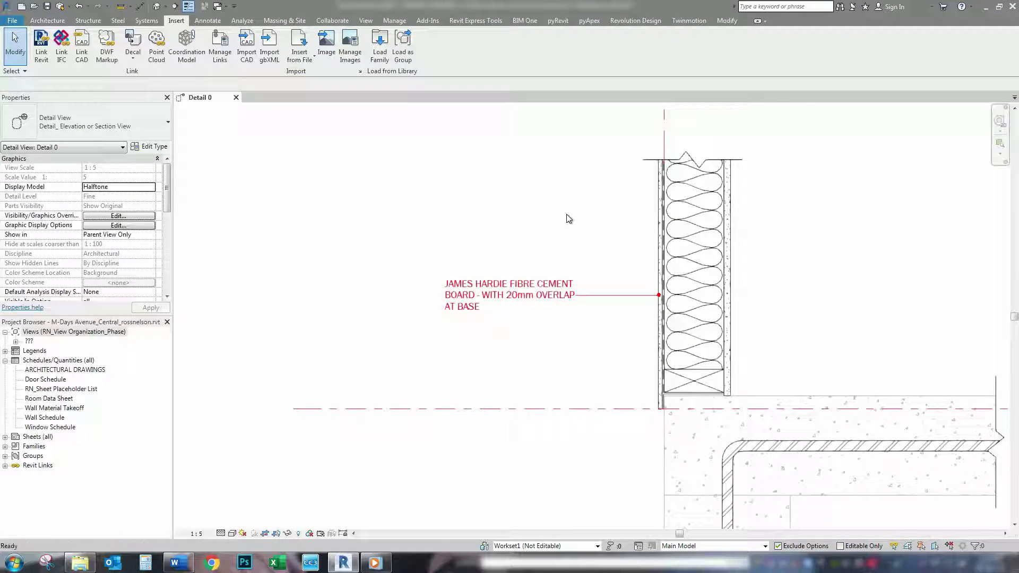
pyautogui.press('t')
pyautogui.press('g')
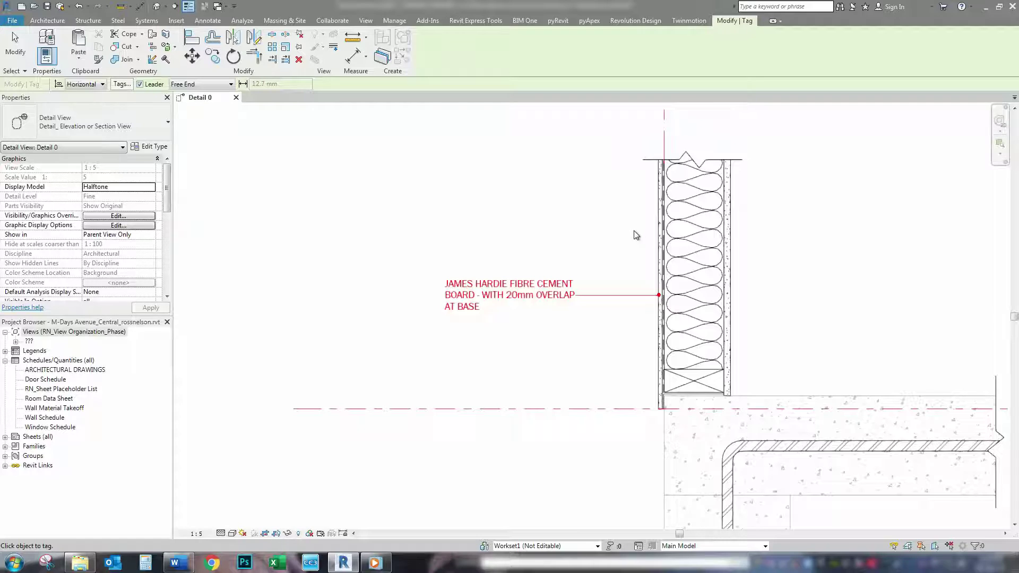
pyautogui.scroll(1, 636, 235)
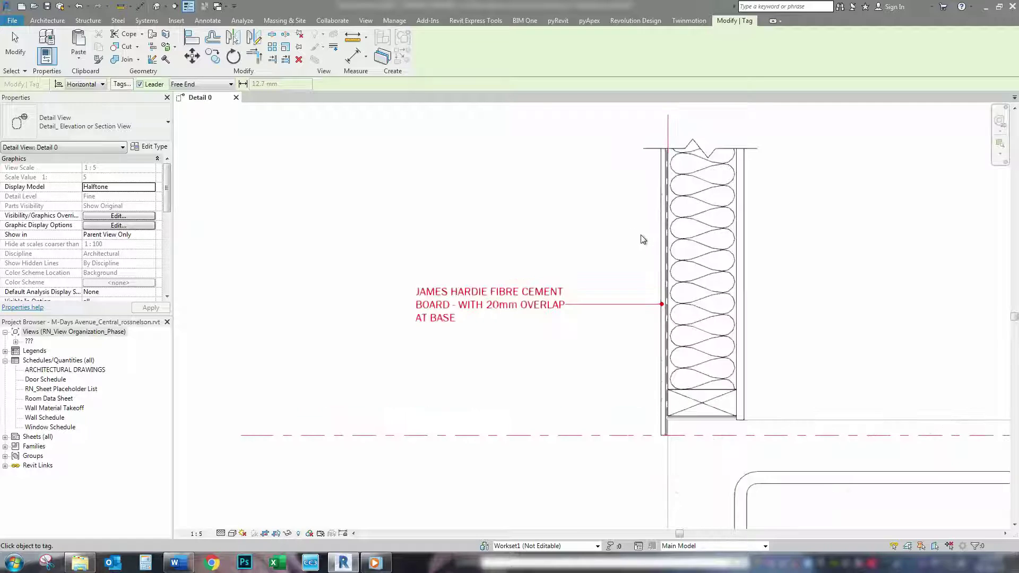
pyautogui.click(673, 202)
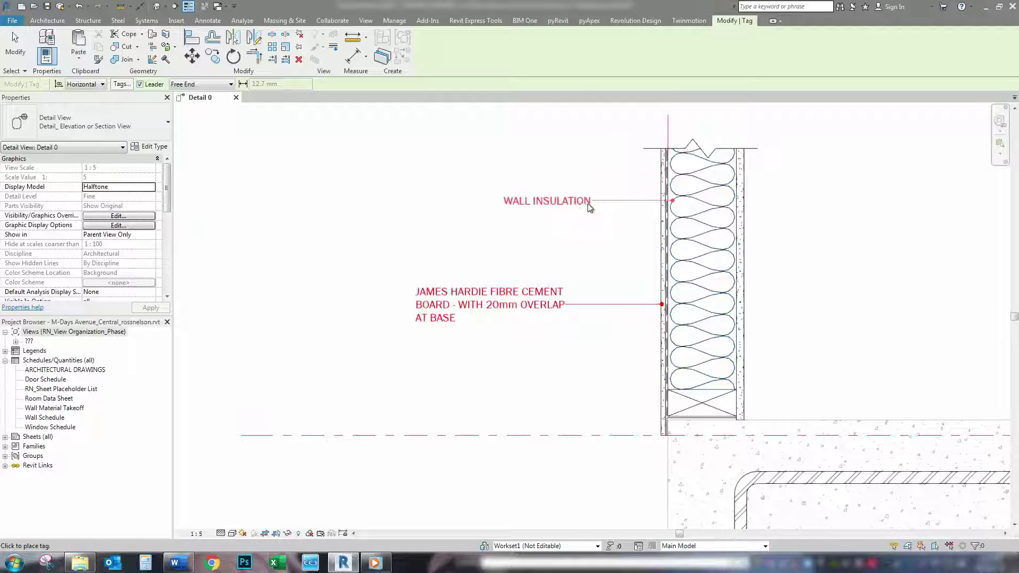
pyautogui.click(503, 202)
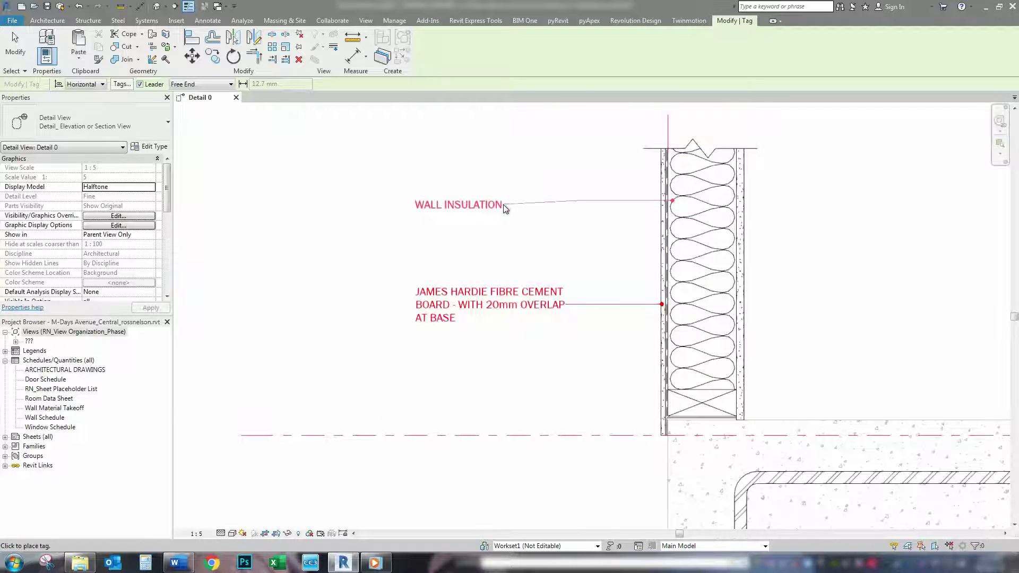
pyautogui.scroll(1, 665, 237)
pyautogui.click(667, 235)
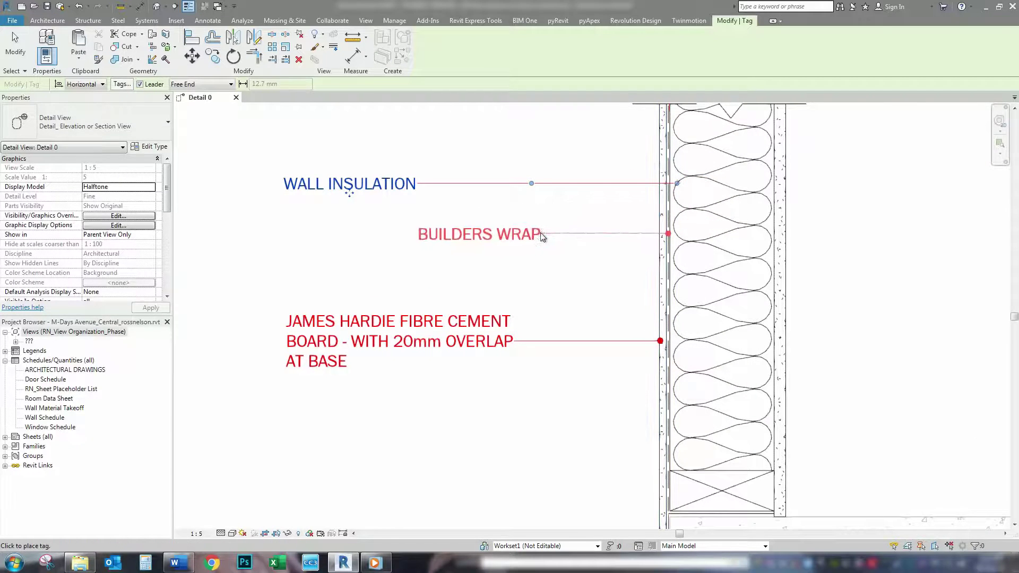
pyautogui.click(409, 239)
# Tag the 90mm T2 timber framing and physical termite barrier, labels stacked left of the wall
pyautogui.moveTo(600, 374)
pyautogui.mouseDown(button='middle')
pyautogui.moveTo(628, 257)
pyautogui.moveTo(619, 230)
pyautogui.mouseUp(button='middle')
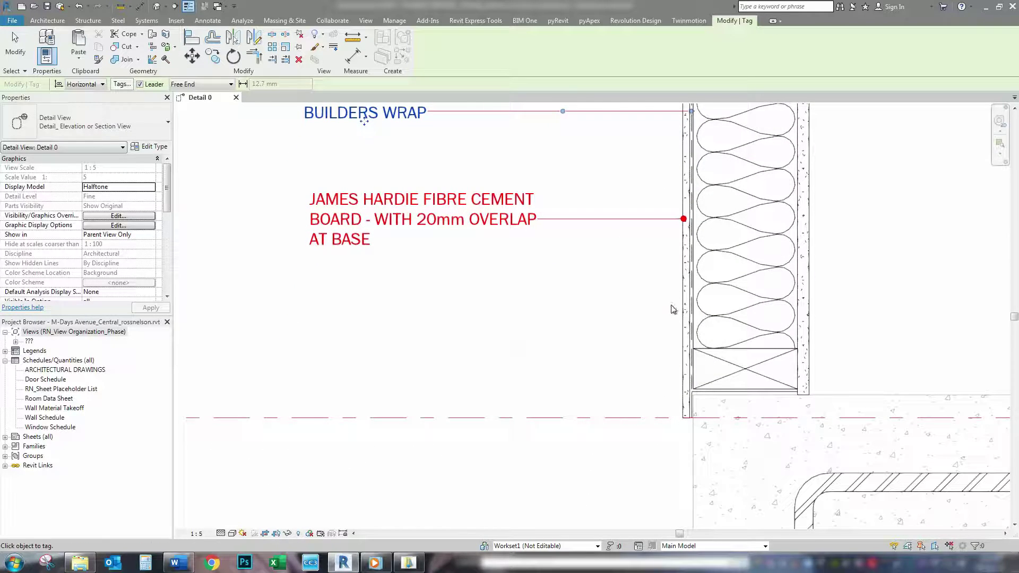
pyautogui.click(684, 359)
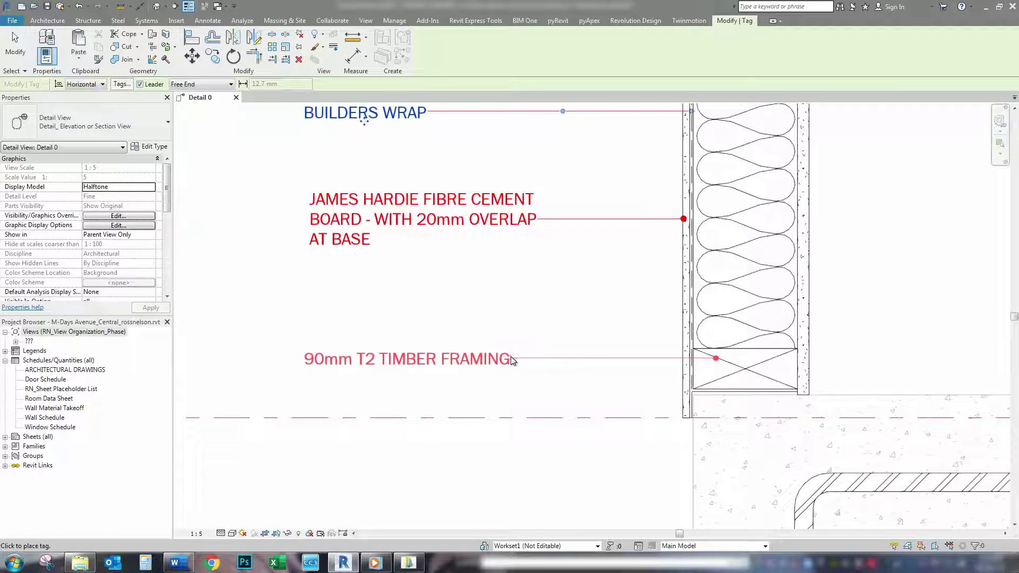
pyautogui.click(515, 358)
pyautogui.click(712, 392)
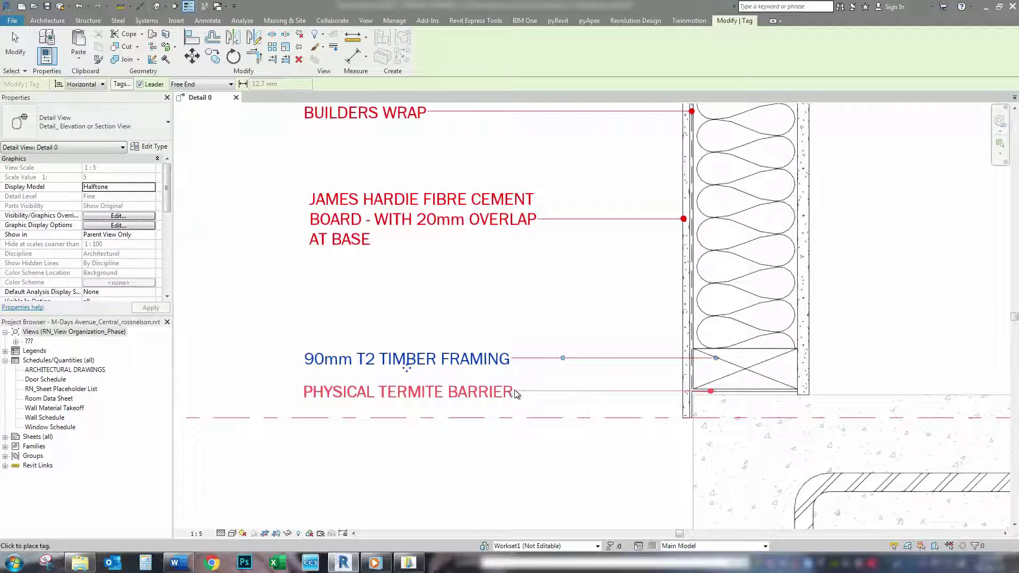
pyautogui.click(514, 390)
# Tag the plasterboard with a bent leader, aligning its label with the others
pyautogui.scroll(-1, 537, 329)
pyautogui.scroll(-3, 537, 329)
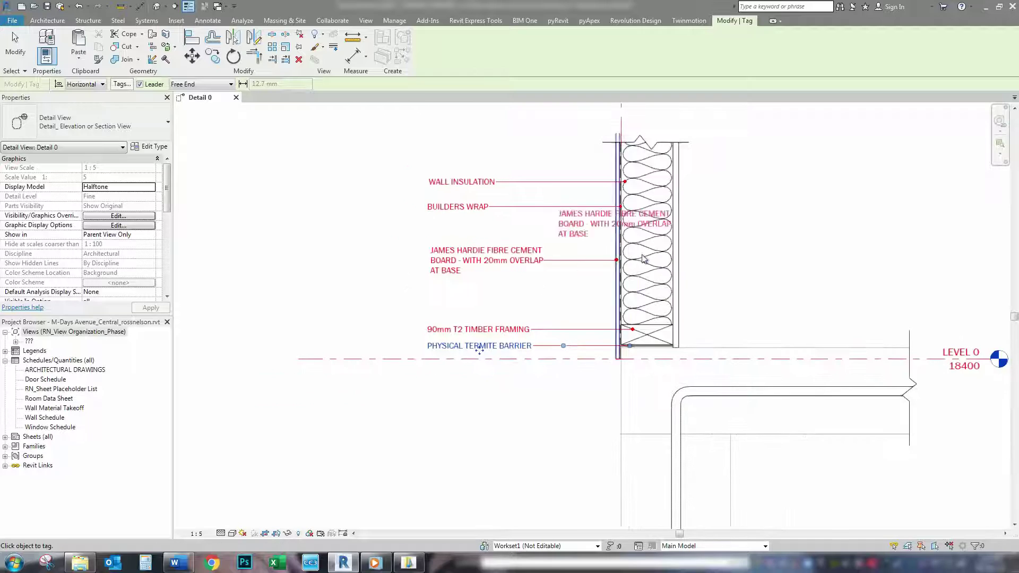
pyautogui.scroll(3, 622, 261)
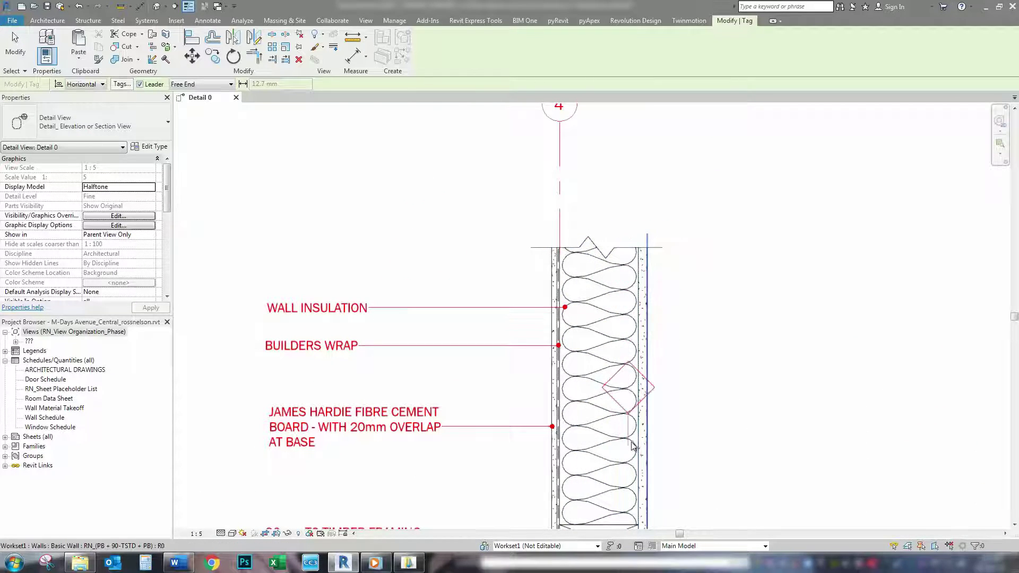
pyautogui.moveTo(640, 451); pyautogui.dragTo(677, 314, button='middle')
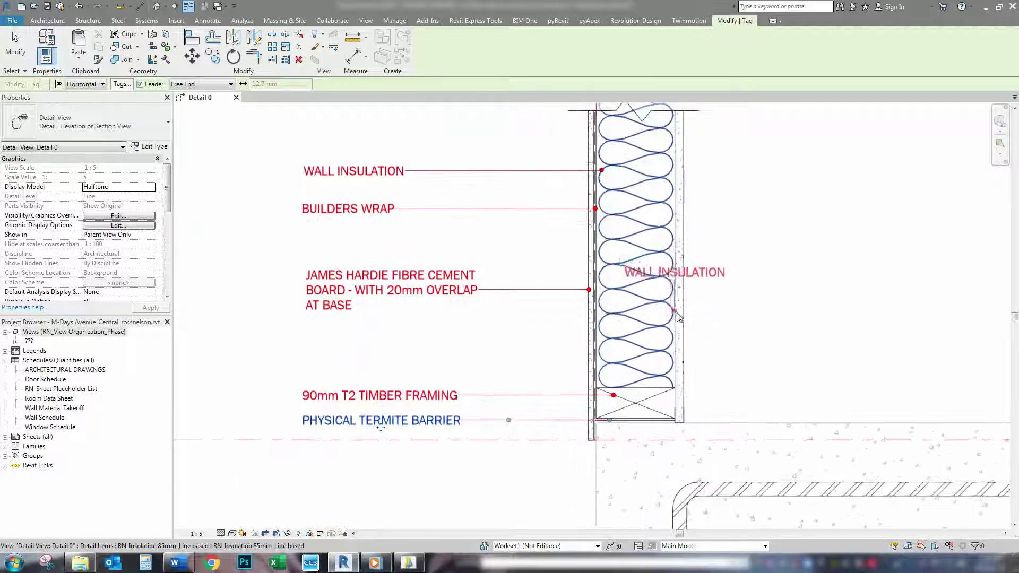
pyautogui.click(680, 341)
pyautogui.click(470, 343)
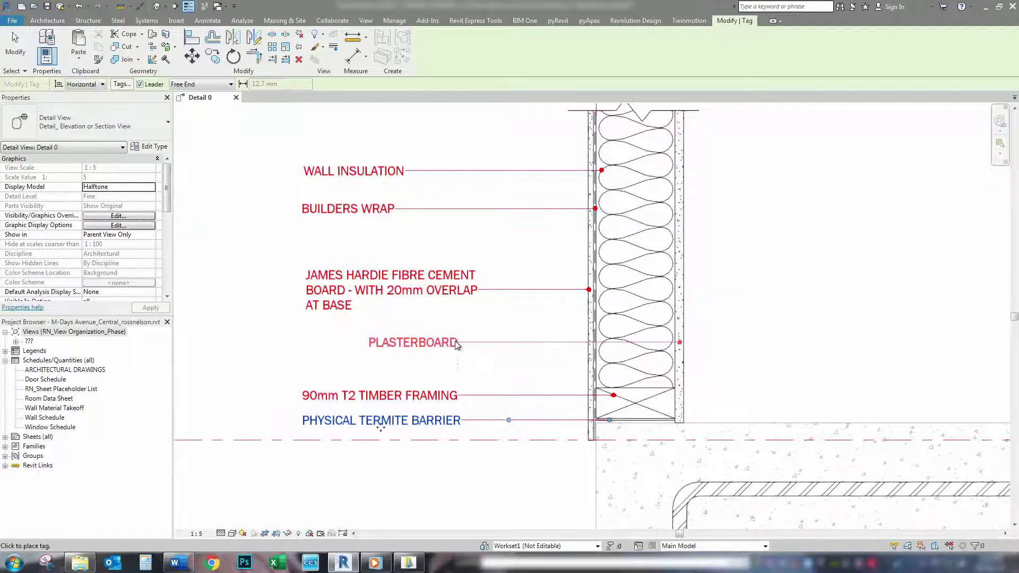
pyautogui.click(390, 335)
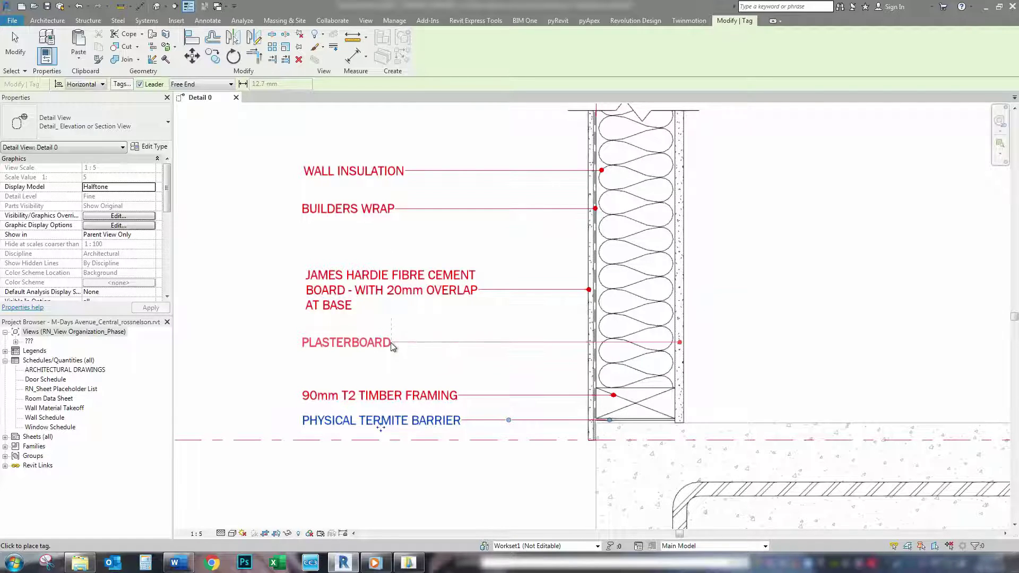
pyautogui.scroll(-2, 488, 279)
pyautogui.scroll(-1, 491, 281)
pyautogui.moveTo(491, 281); pyautogui.dragTo(764, 297, button='middle')
pyautogui.scroll(1, 765, 296)
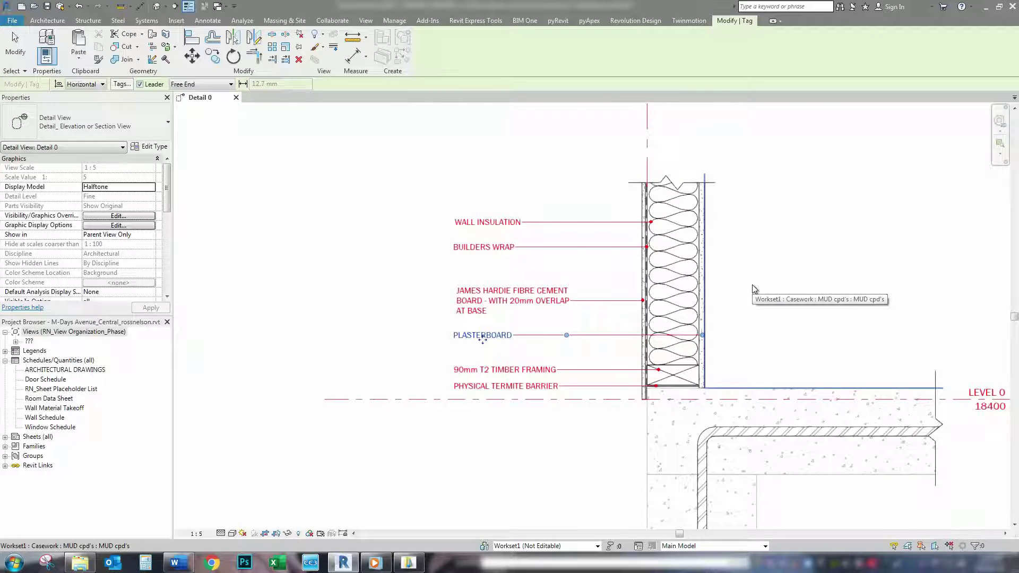
pyautogui.moveTo(478, 352); pyautogui.dragTo(525, 335, button='middle')
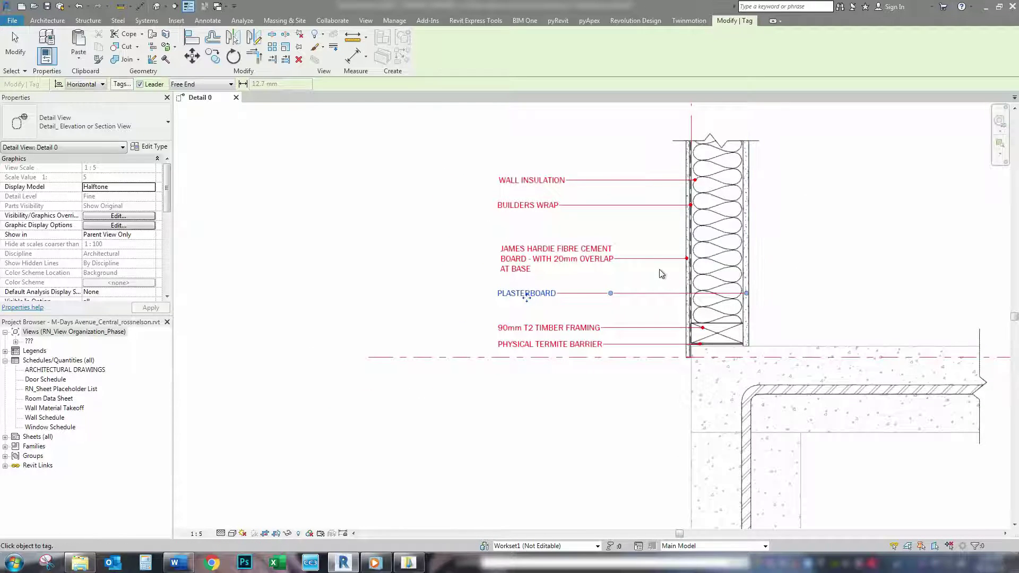
# Nudge the JAMES HARDIE tag slightly to the left
pyautogui.press('Escape')
pyautogui.click(584, 263)
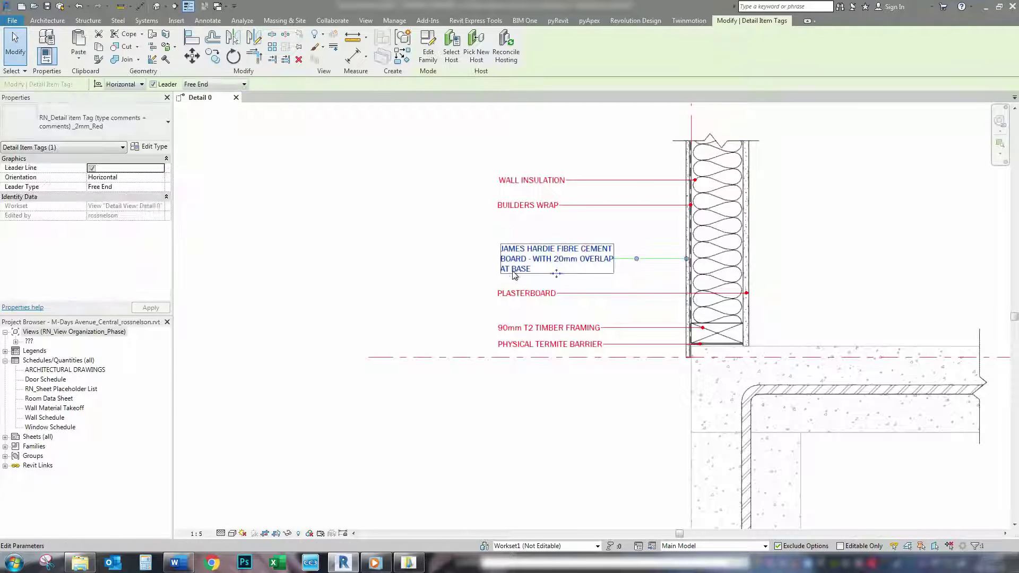
pyautogui.scroll(2, 575, 285)
pyautogui.moveTo(575, 285); pyautogui.dragTo(571, 285)
pyautogui.scroll(-2, 431, 302)
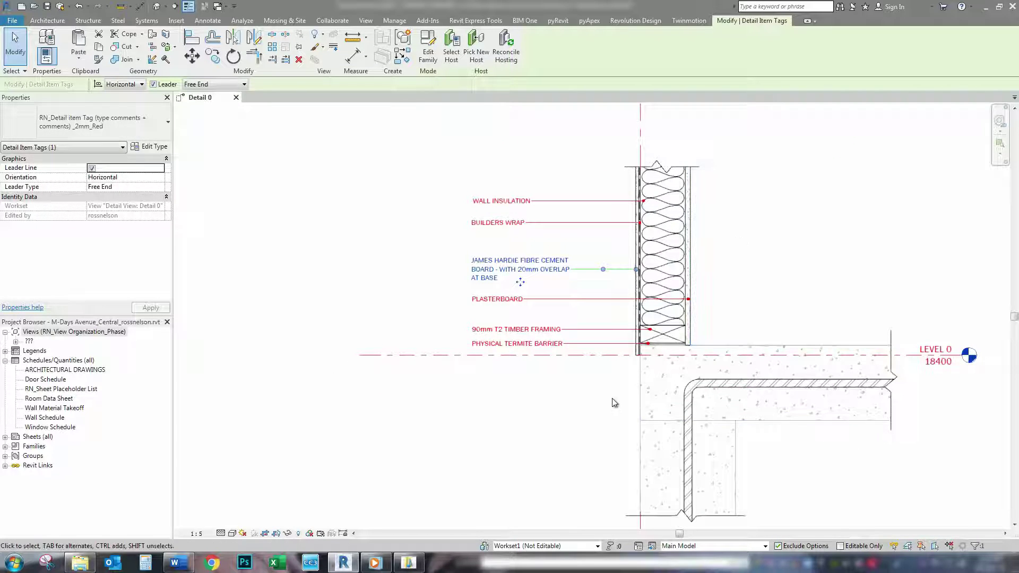
# Select the WALL INSULATION tag and open its RN_Detail item Tag family for editing
pyautogui.click(587, 415)
pyautogui.scroll(-1, 784, 268)
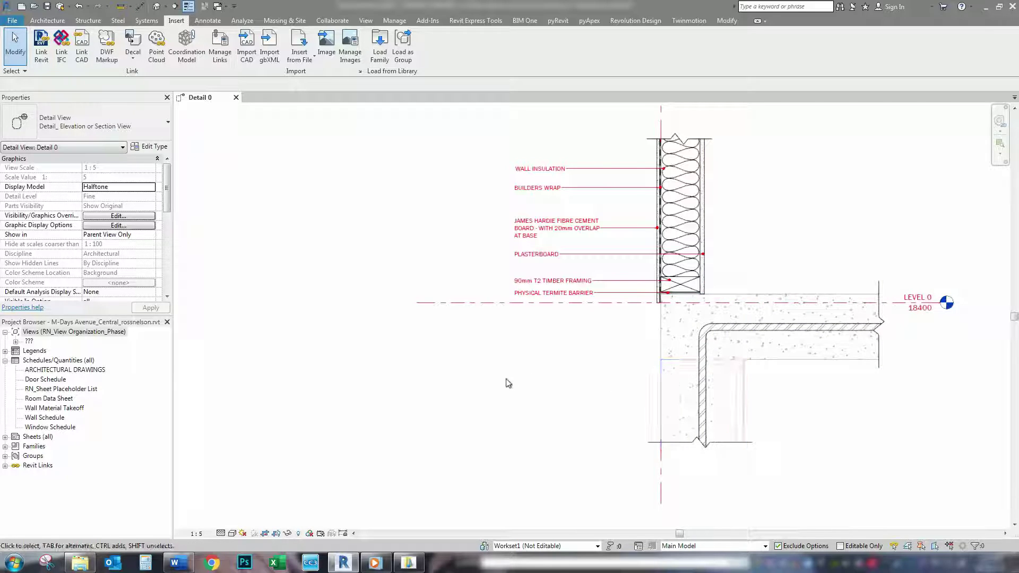
pyautogui.moveTo(460, 269); pyautogui.dragTo(472, 312, button='middle')
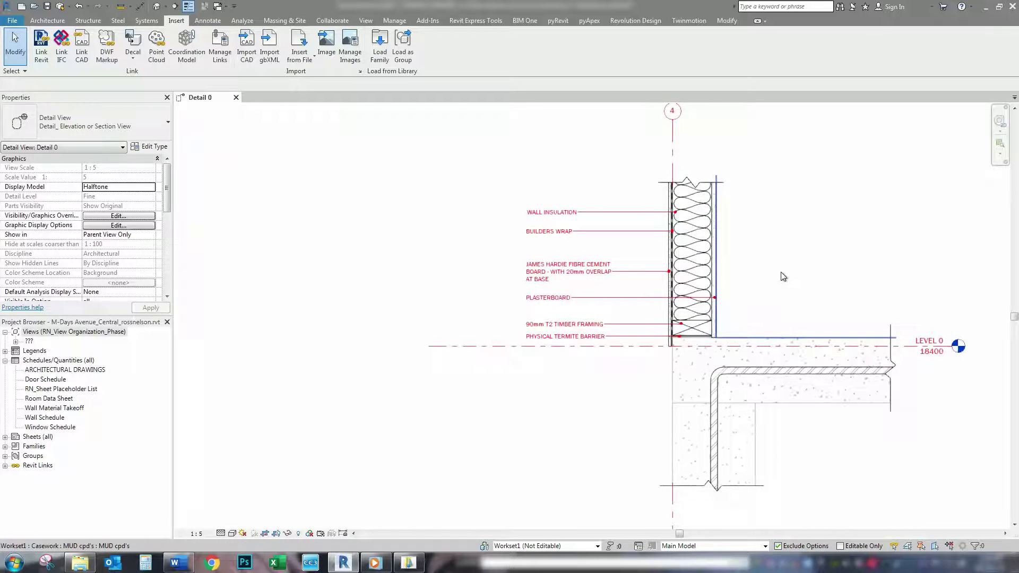
pyautogui.scroll(2, 519, 248)
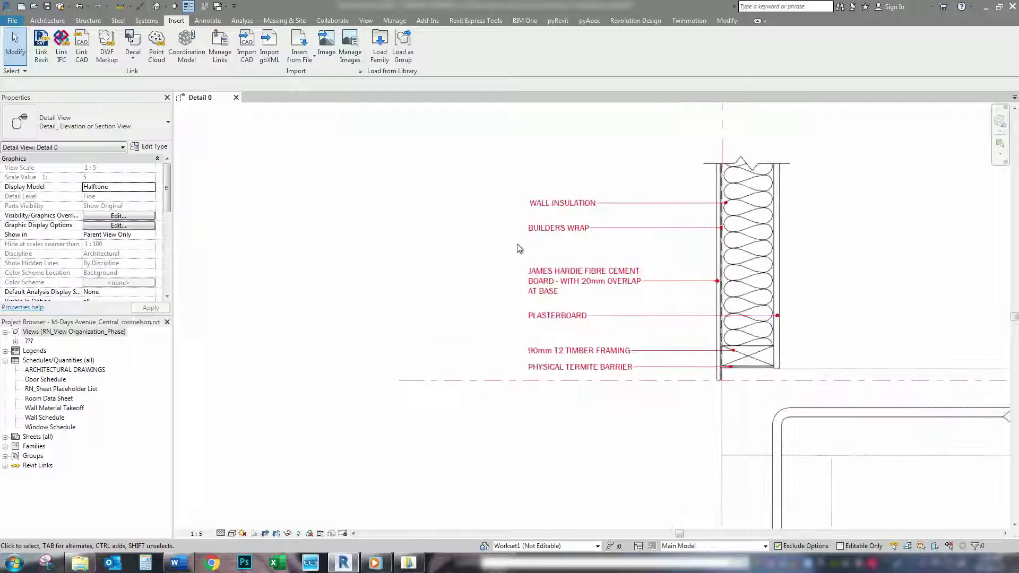
pyautogui.click(607, 206)
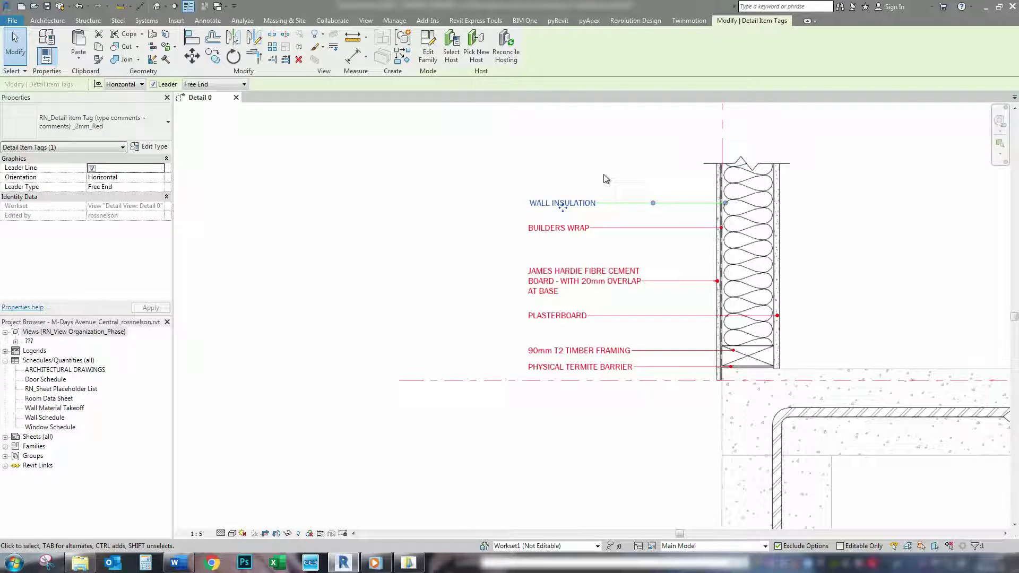
pyautogui.click(423, 60)
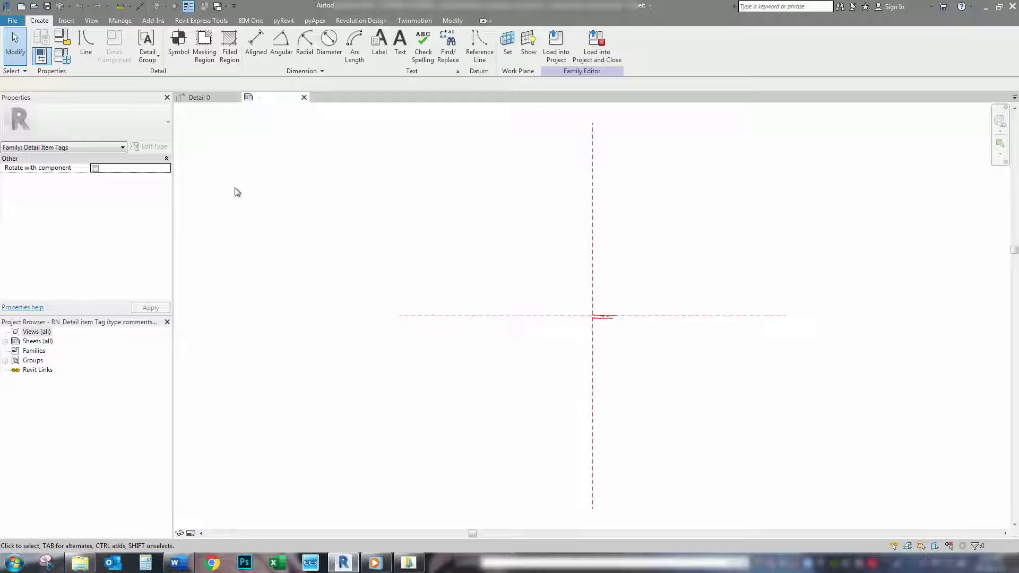
# Set the tag family's category to Floor Tags in Family Category and Parameters
pyautogui.click(62, 45)
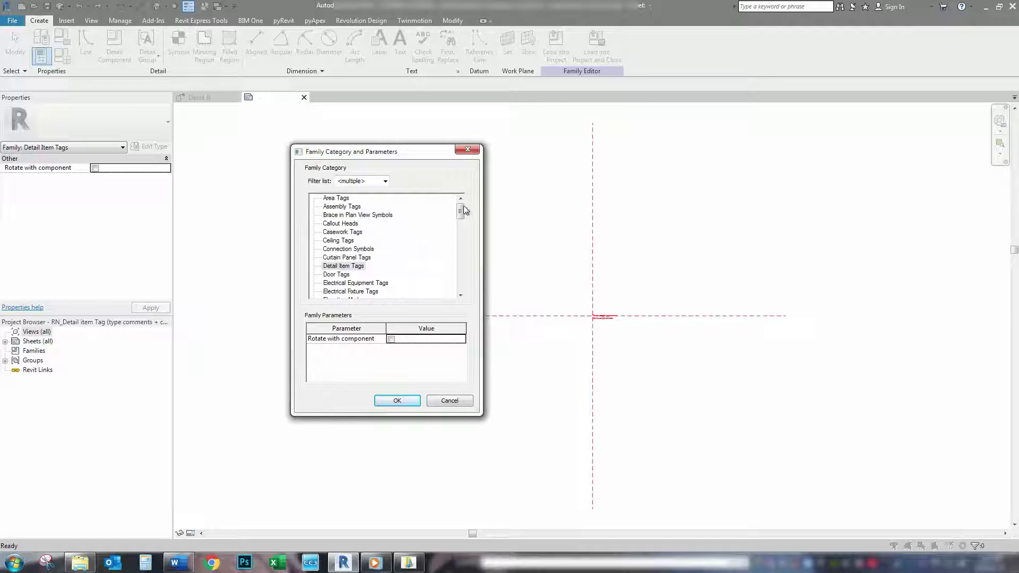
pyautogui.moveTo(460, 213)
pyautogui.mouseDown()
pyautogui.moveTo(463, 243)
pyautogui.moveTo(463, 224)
pyautogui.mouseUp()
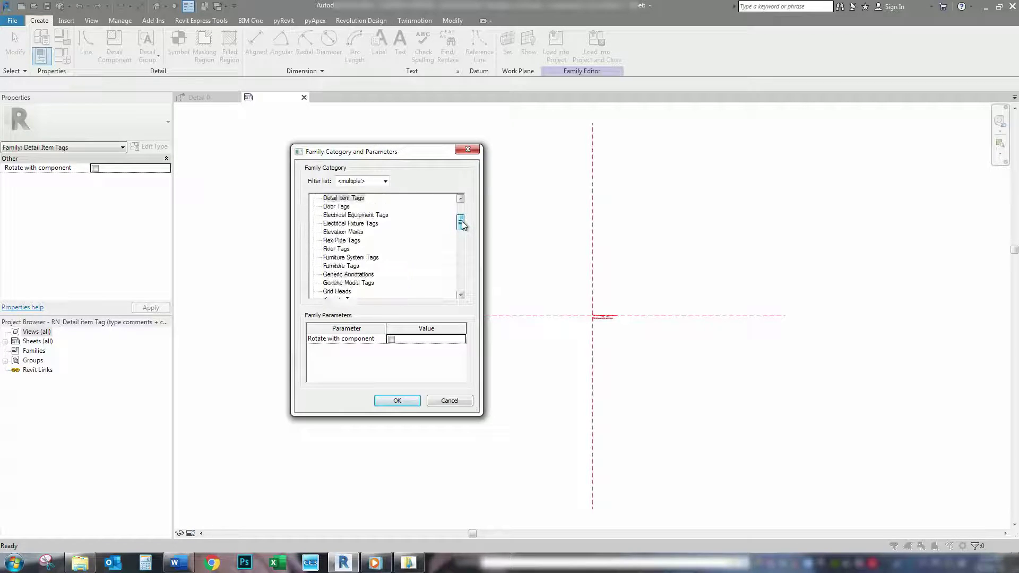
pyautogui.click(343, 249)
pyautogui.click(397, 401)
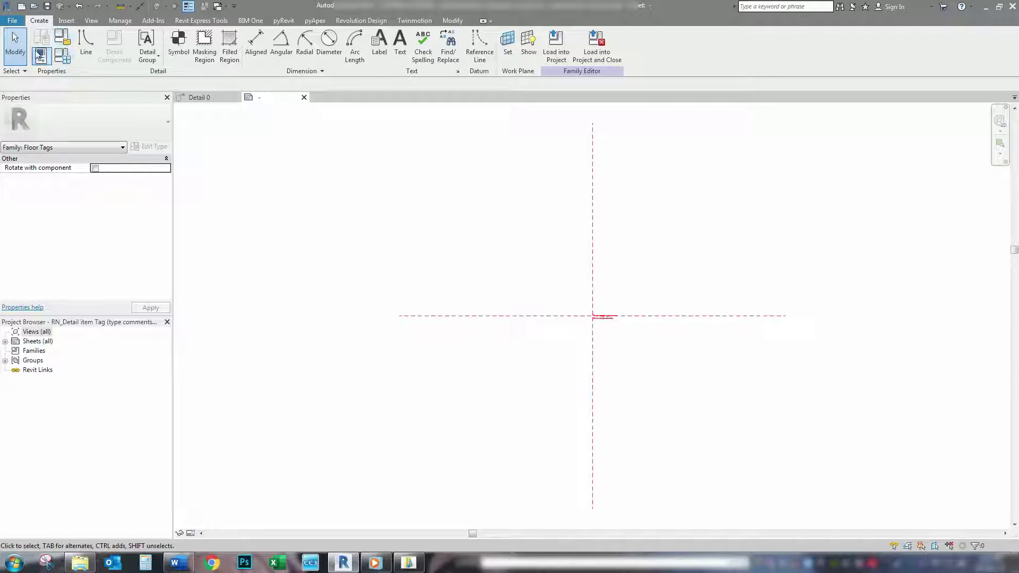
# Save the family as a new file, browsing to RN_Annotations > RN_Tags > RN_Floor Tags
pyautogui.click(10, 22)
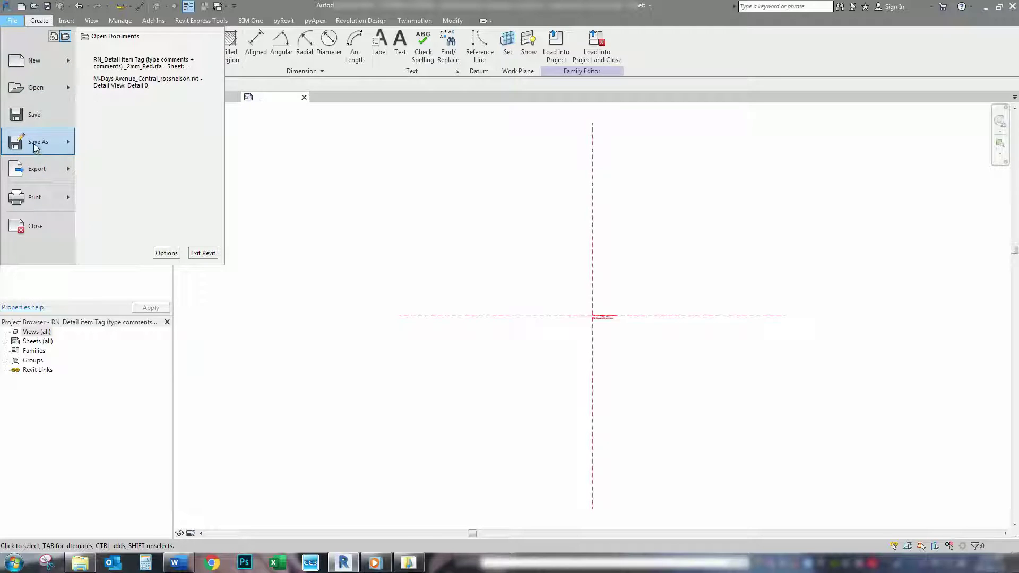
pyautogui.moveTo(63, 148)
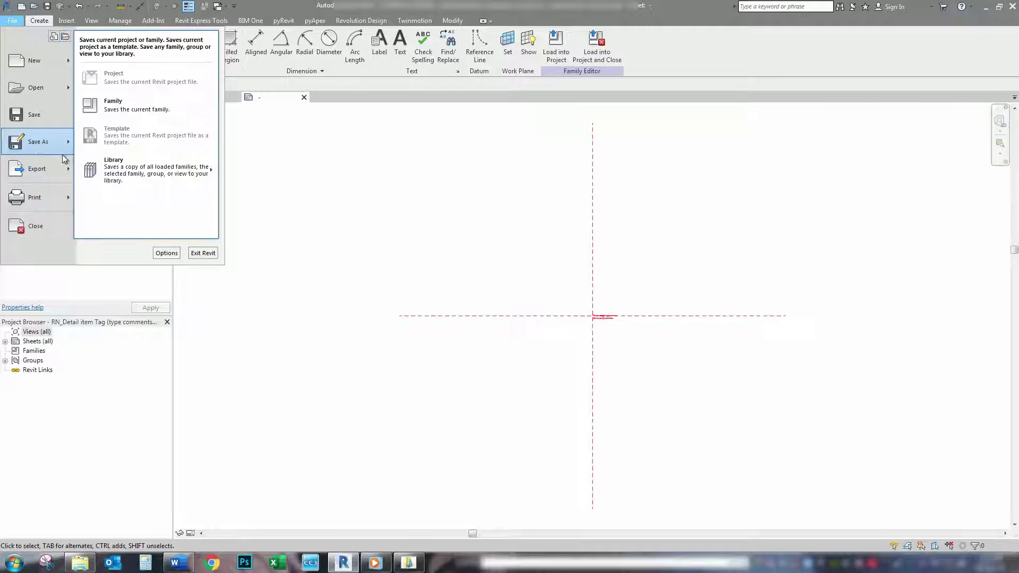
pyautogui.click(121, 112)
pyautogui.click(383, 377)
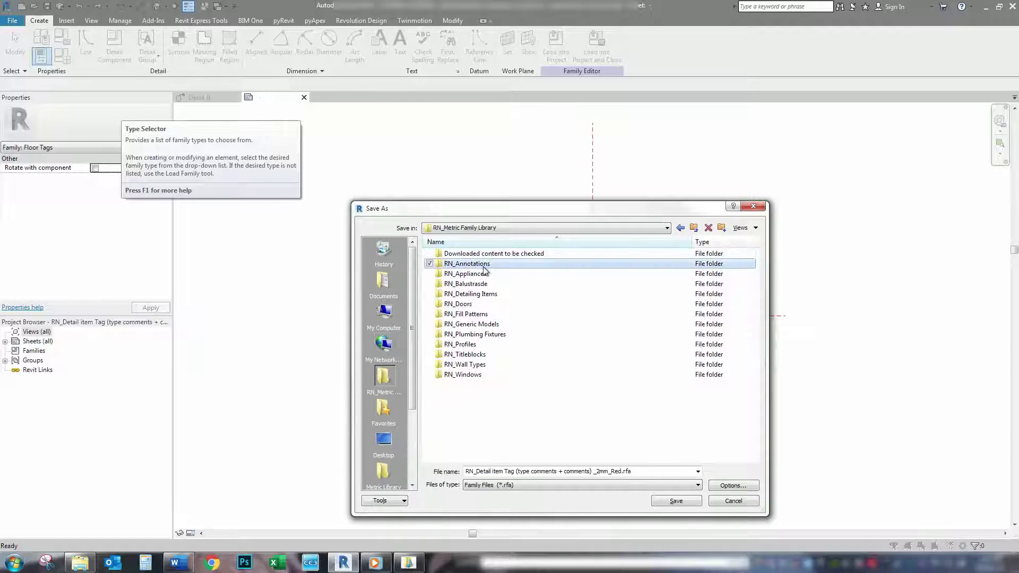
pyautogui.doubleClick(483, 265)
pyautogui.doubleClick(470, 294)
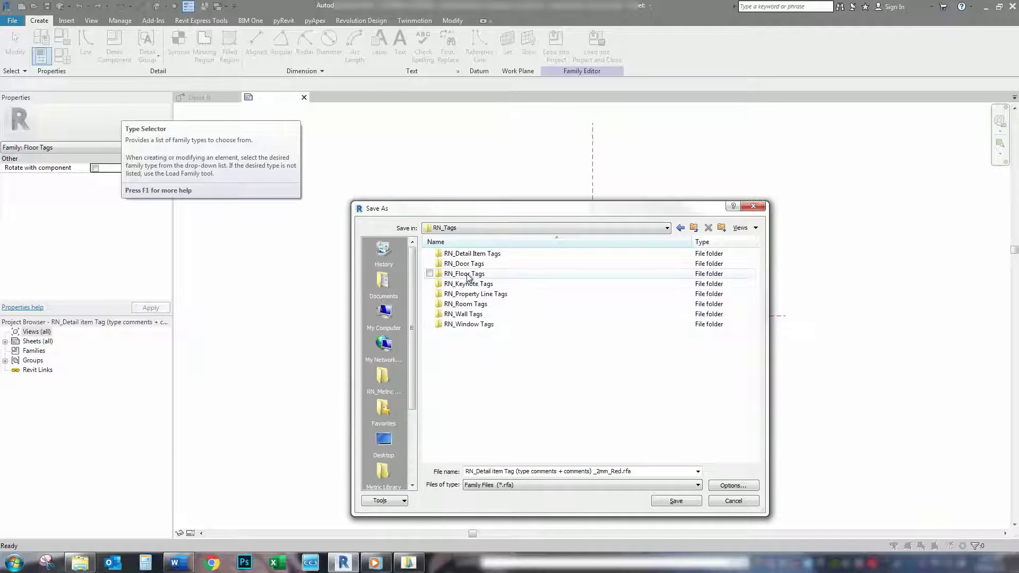
pyautogui.click(465, 274)
pyautogui.doubleClick(479, 276)
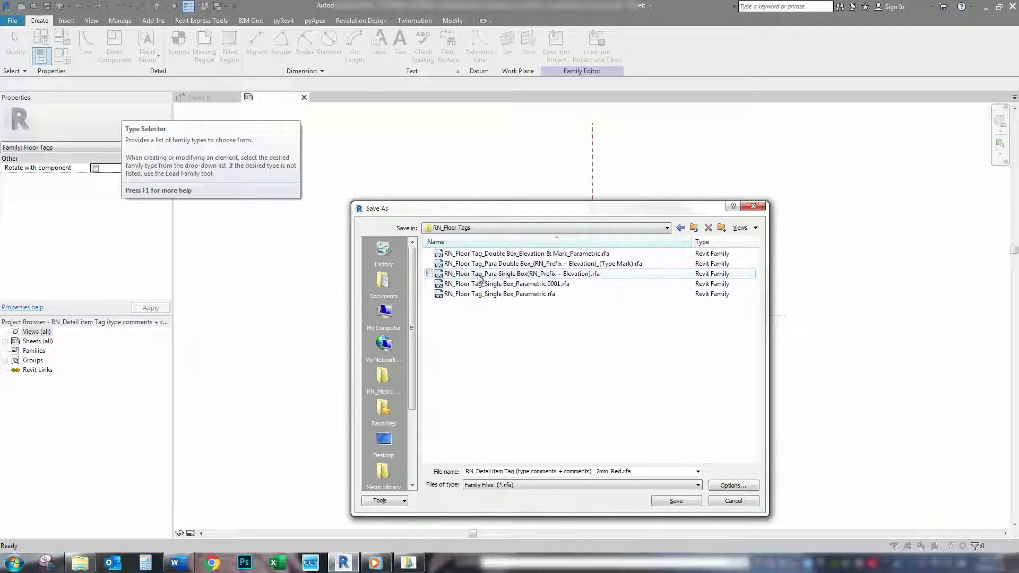
# Rename it 'RN_Floor Tag (type comments + comments) _2mm_Red' with 1 backup and save
pyautogui.click(489, 471)
pyautogui.click(491, 472)
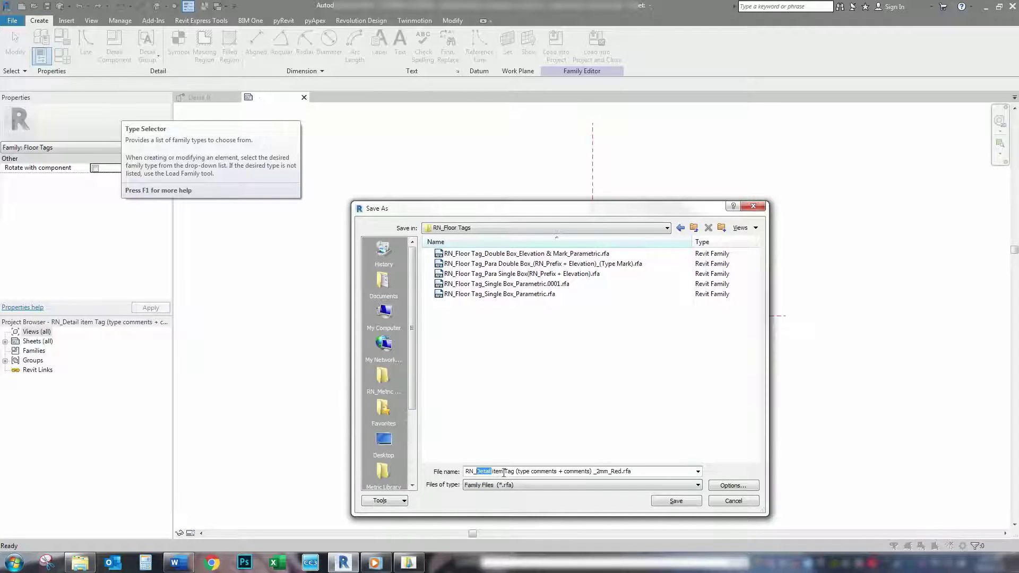
pyautogui.moveTo(504, 472); pyautogui.dragTo(487, 472)
pyautogui.write('Floor')
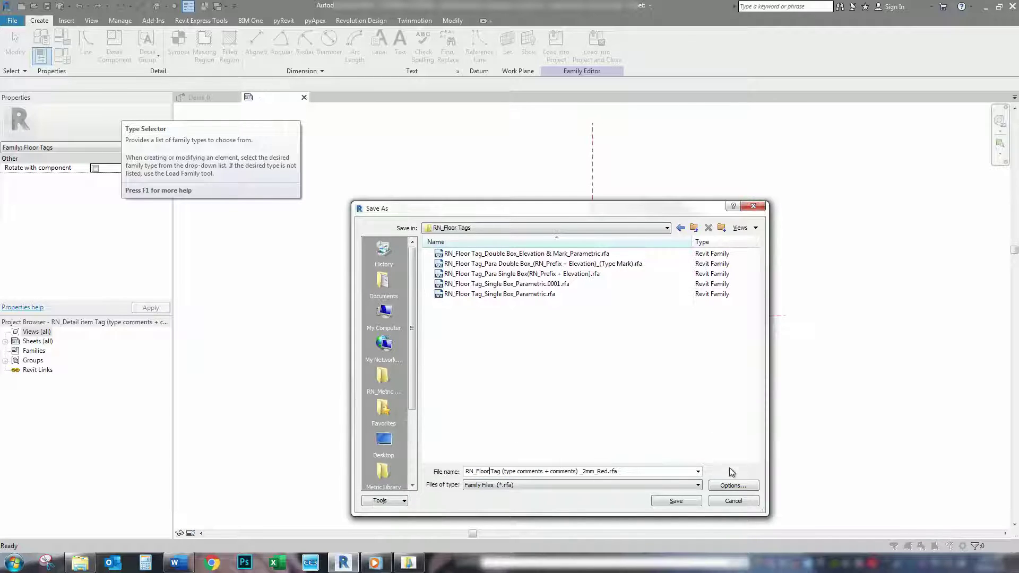
pyautogui.click(732, 484)
pyautogui.write('1')
pyautogui.click(293, 399)
pyautogui.click(671, 502)
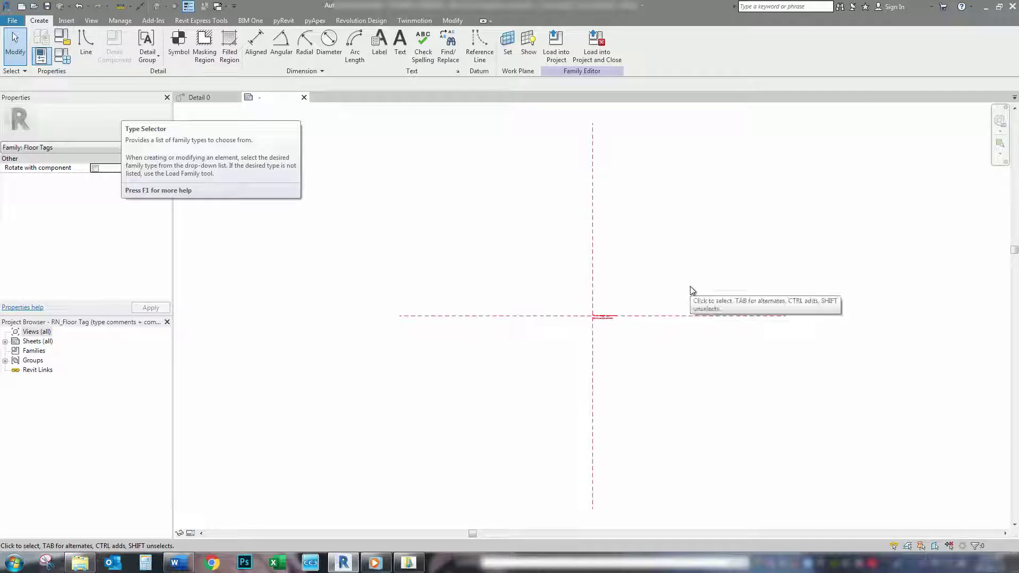
# Load the floor tag family into the project and return to the family editor
pyautogui.click(556, 57)
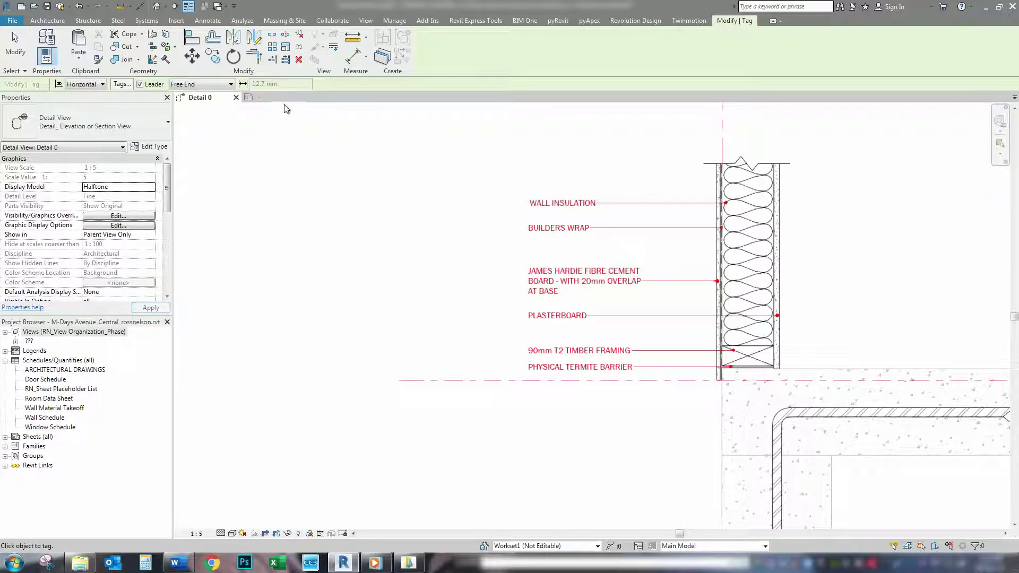
pyautogui.click(270, 98)
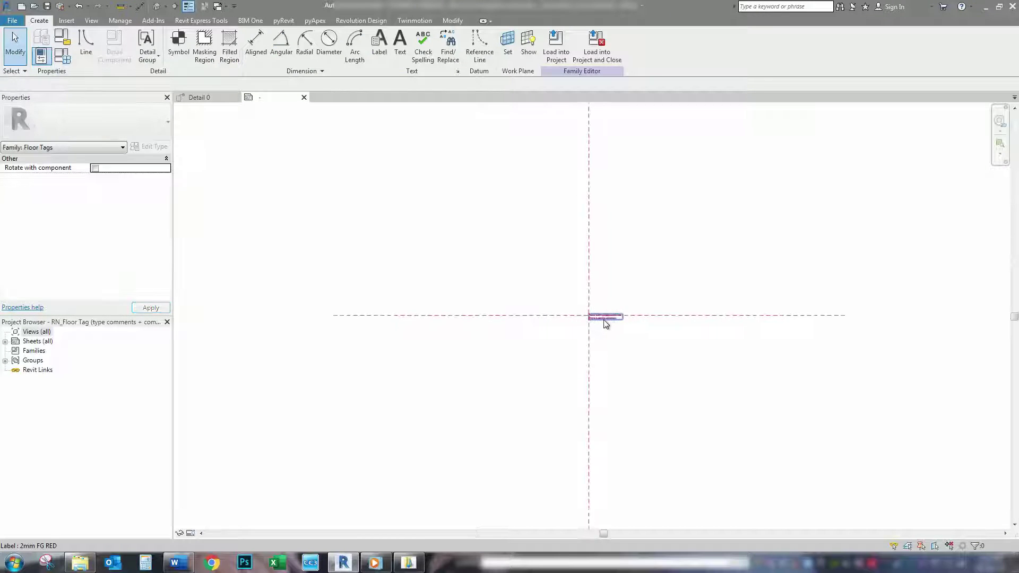
pyautogui.scroll(4, 608, 313)
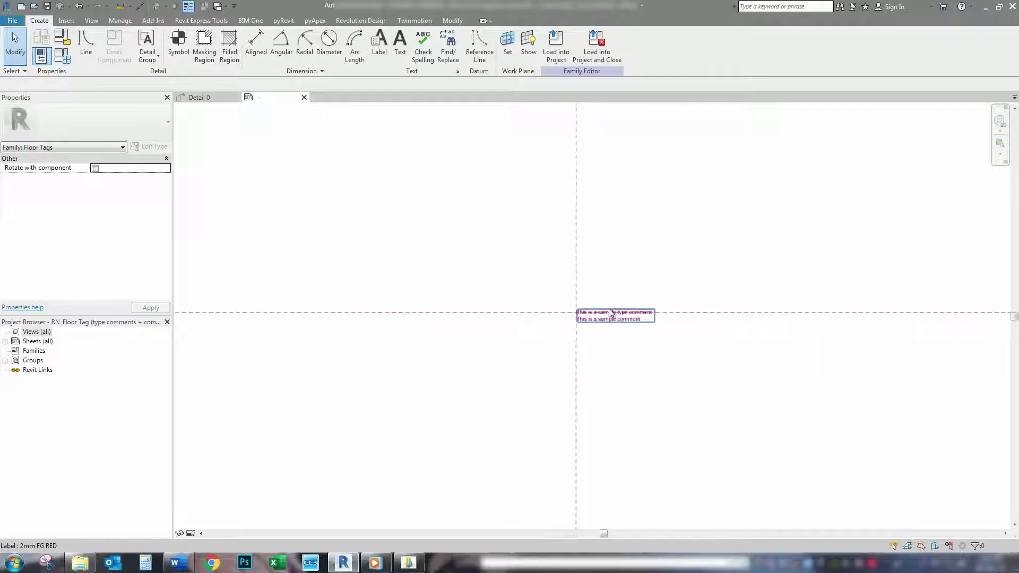
pyautogui.scroll(1, 547, 252)
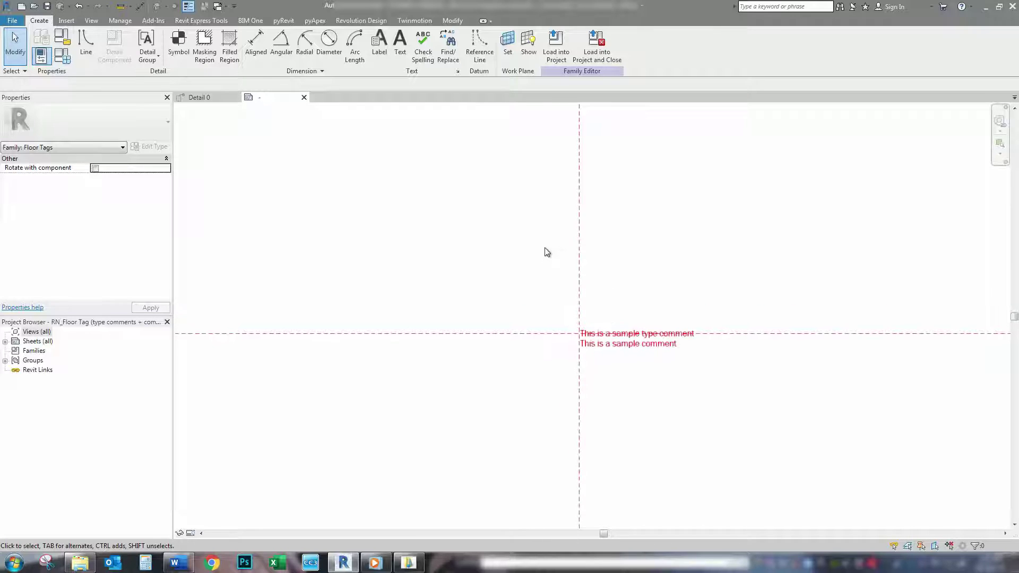
# Change the family category from Floor Tags to Wall Tags
pyautogui.click(69, 41)
pyautogui.moveTo(462, 221); pyautogui.dragTo(463, 289)
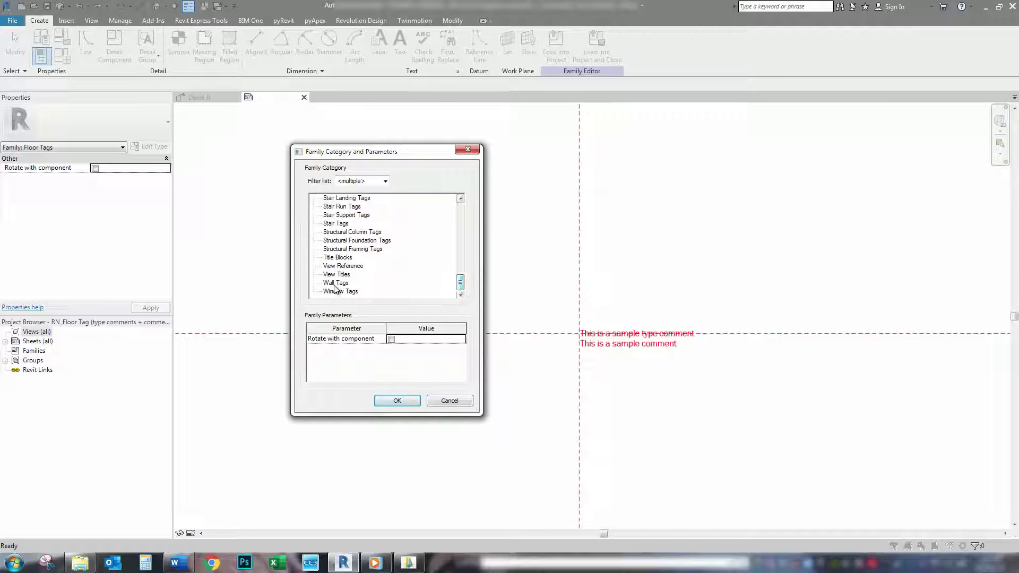
pyautogui.click(398, 401)
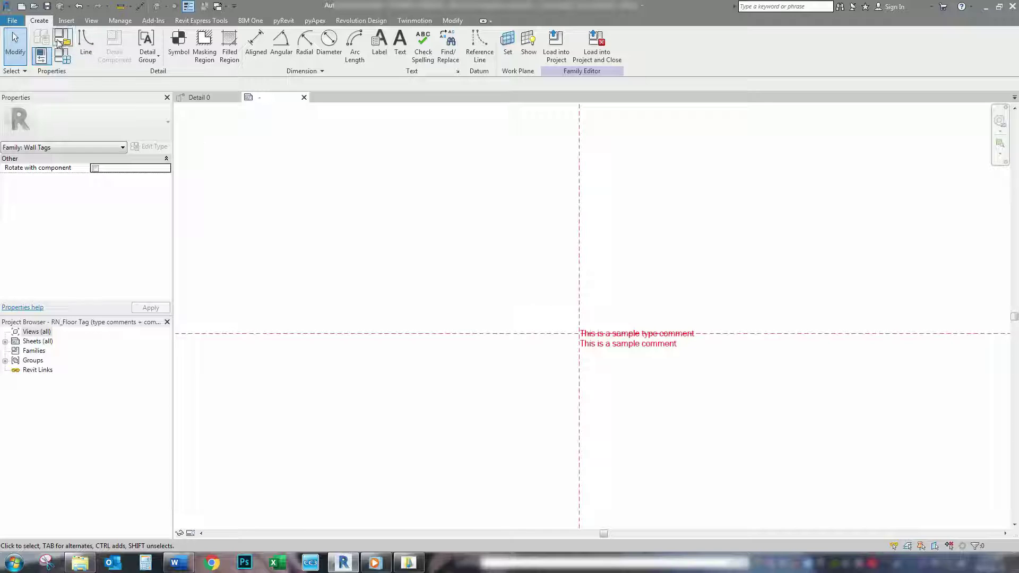
pyautogui.click(12, 21)
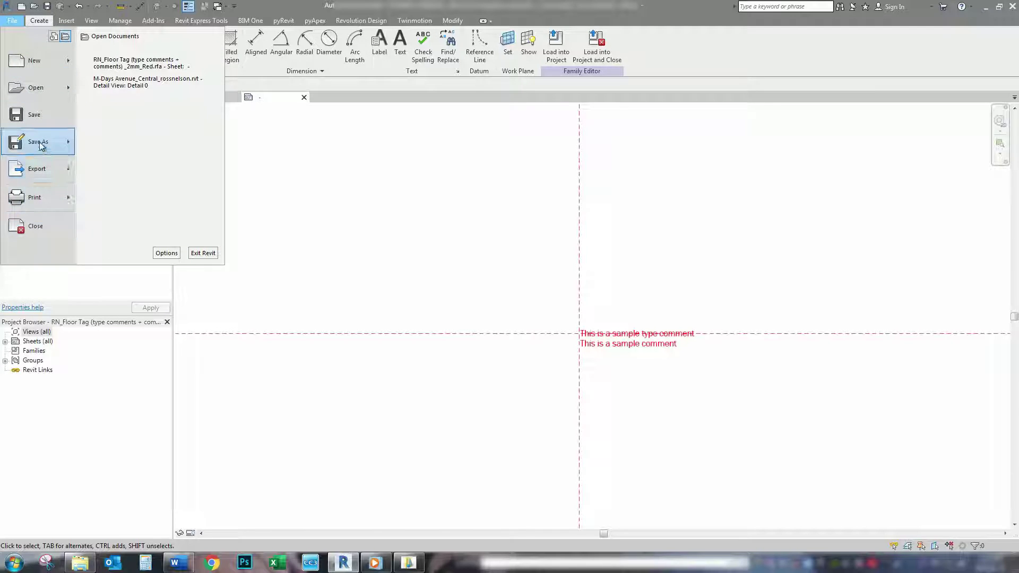
# Save the family as a new file in the RN_Tags > RN_Wall Tags folder
pyautogui.moveTo(38, 141)
pyautogui.click(123, 106)
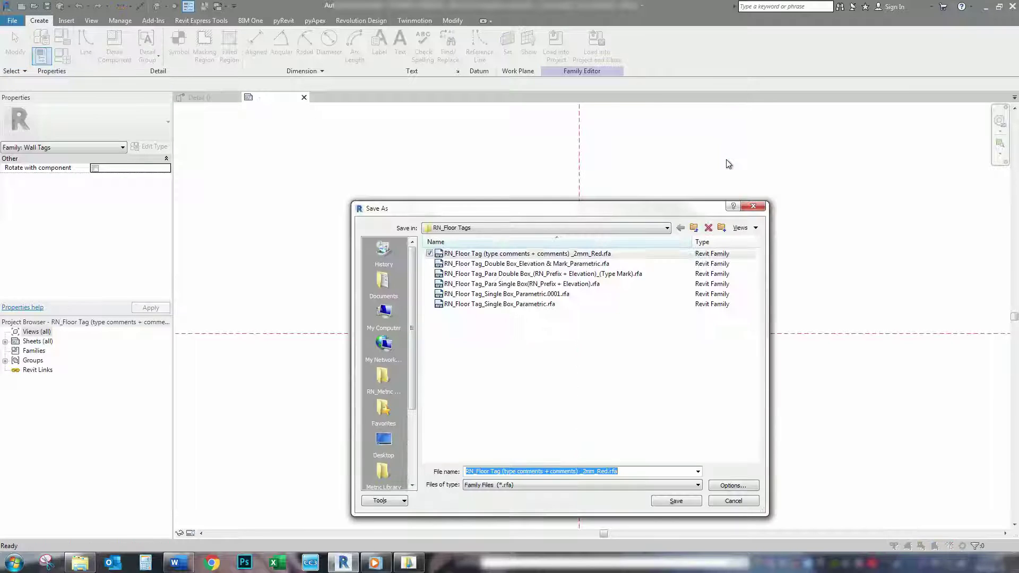
pyautogui.click(693, 228)
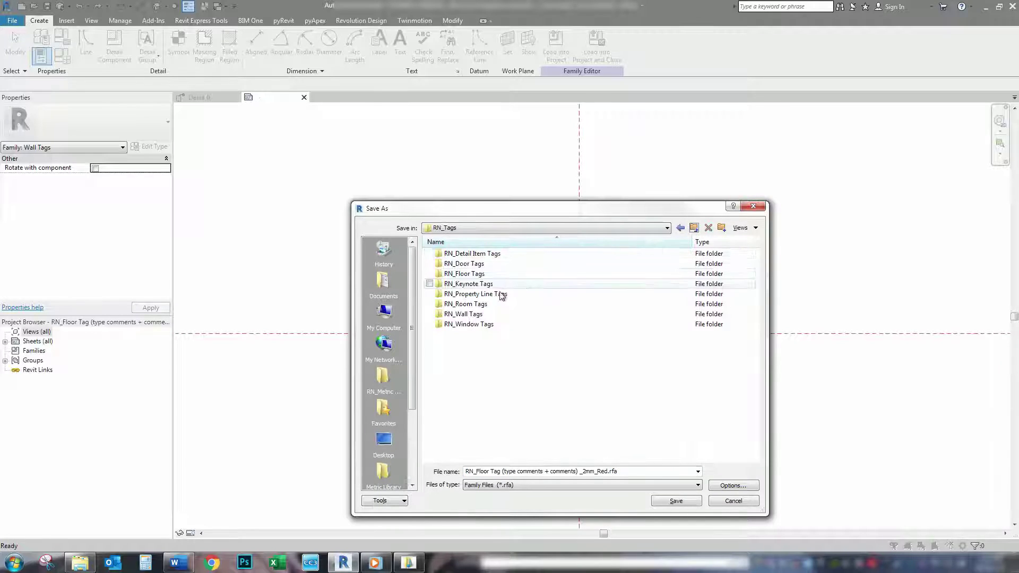
pyautogui.doubleClick(467, 314)
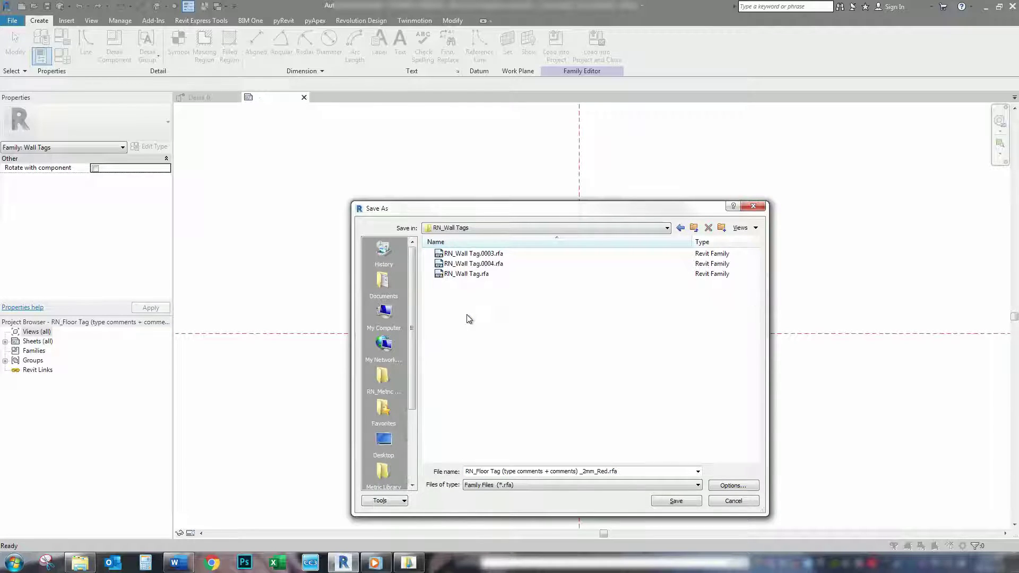
# Name it 'RN_Wall Tag (type comments + comments) _2mm_Red', save, and load into the project
pyautogui.click(493, 471)
pyautogui.click(488, 472)
pyautogui.write('Wall')
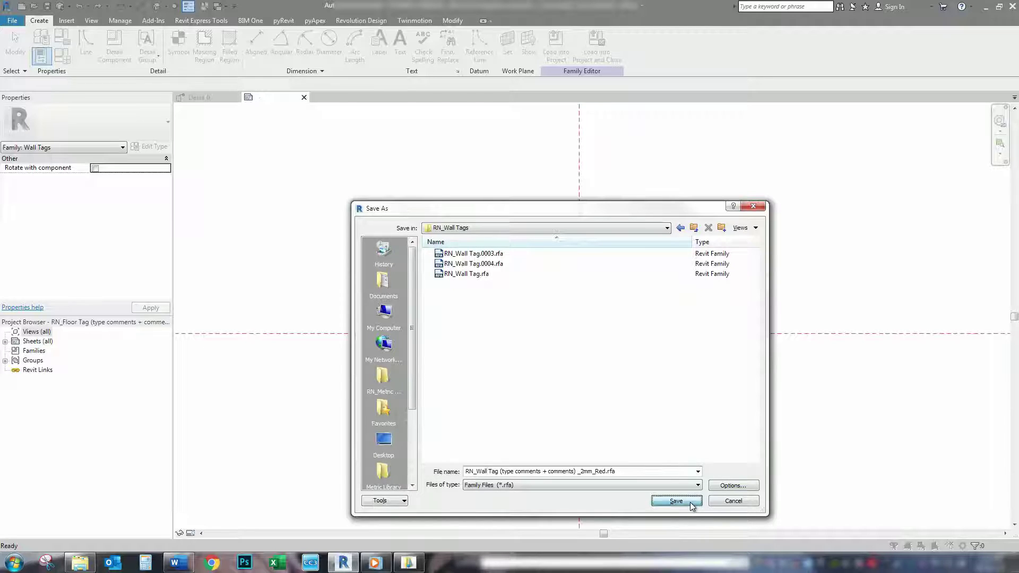
pyautogui.click(732, 487)
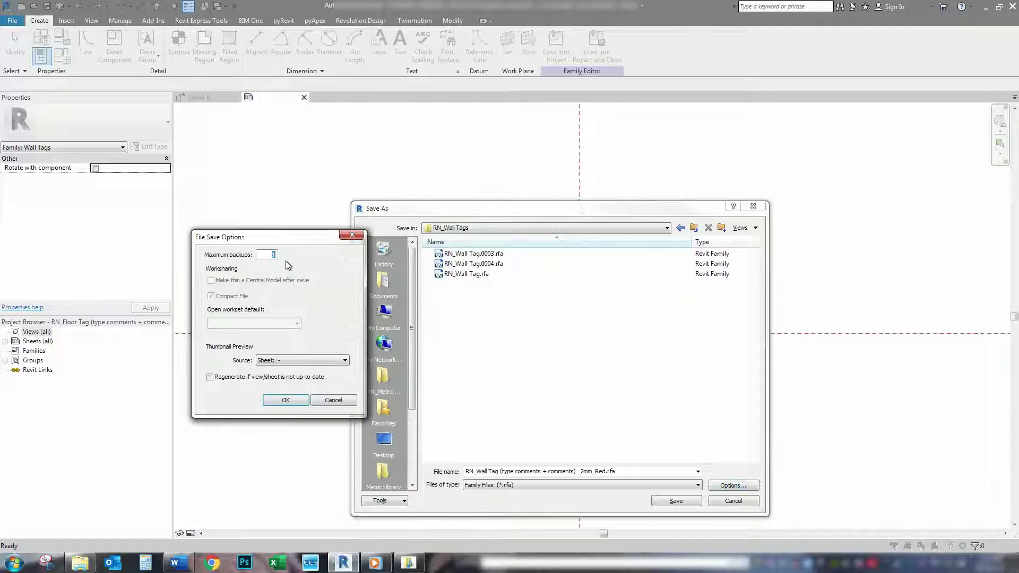
pyautogui.click(285, 400)
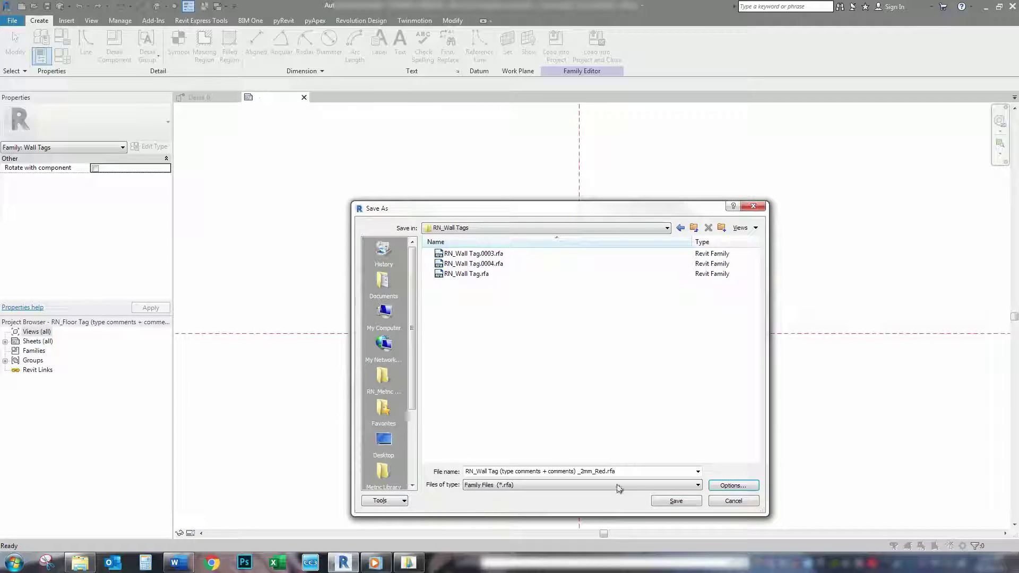
pyautogui.click(675, 503)
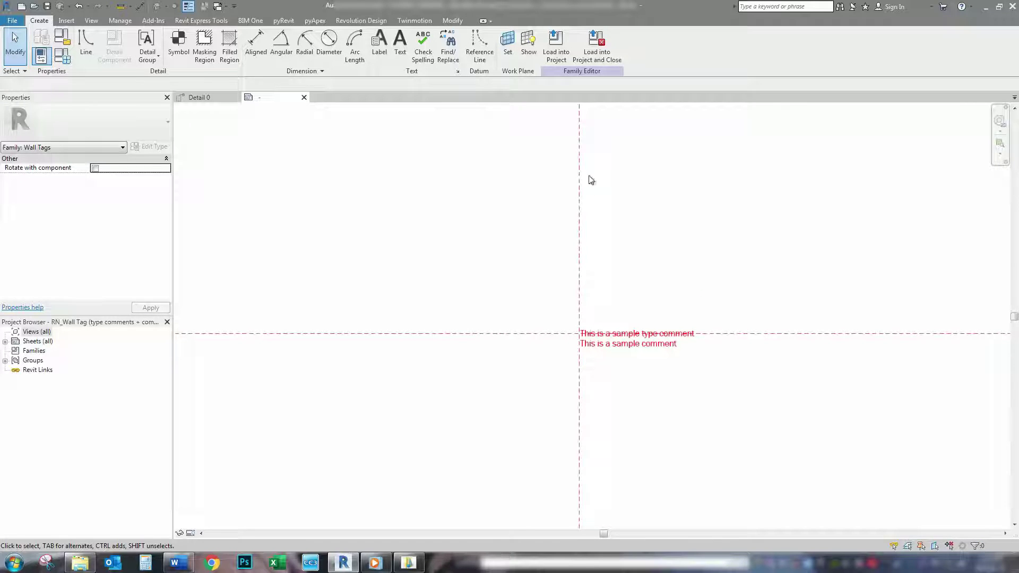
pyautogui.click(593, 41)
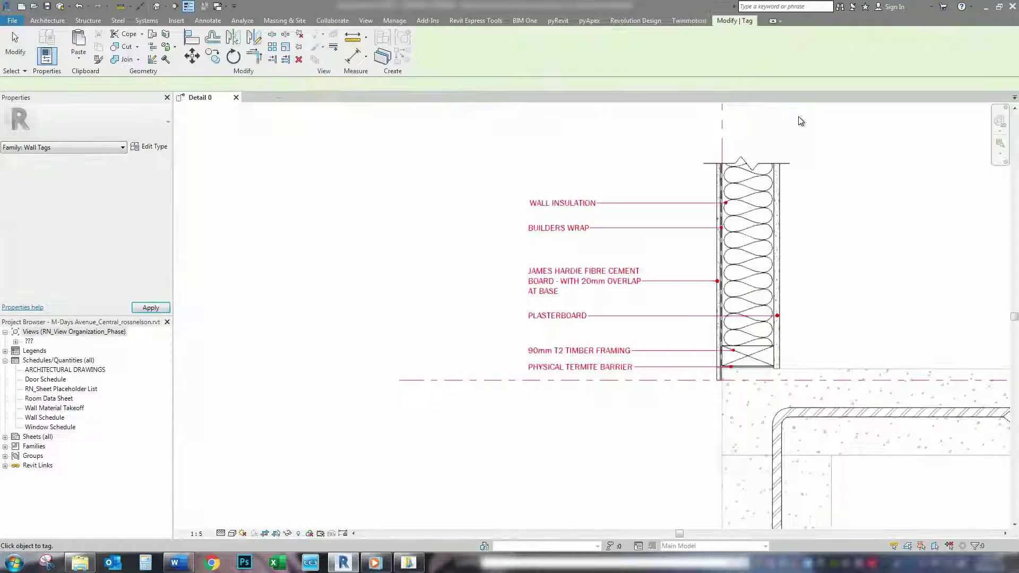
# Tag the concrete slab and the off-form concrete wall, placing the wall tag below the slab tag
pyautogui.scroll(-2, 741, 236)
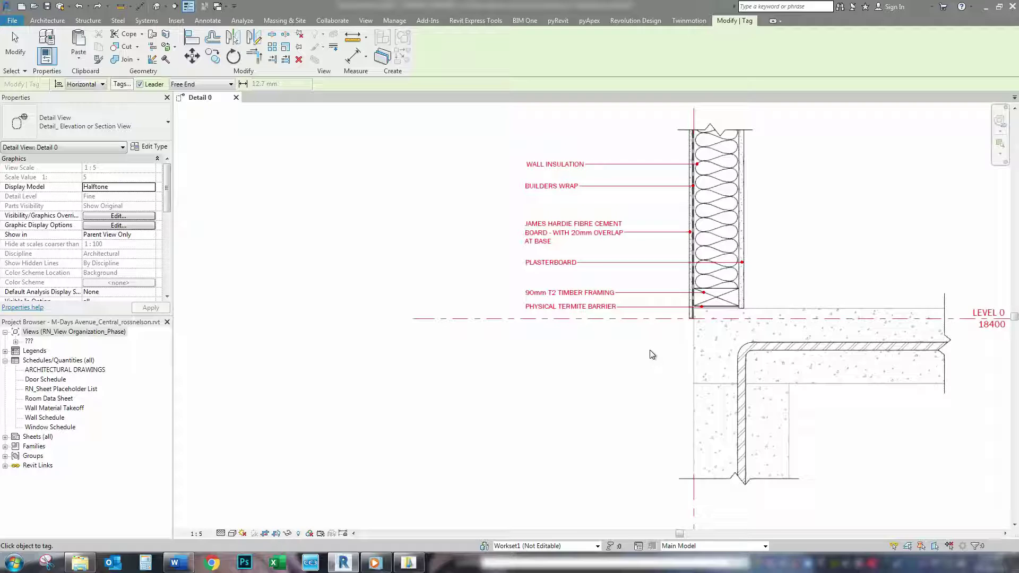
pyautogui.click(701, 346)
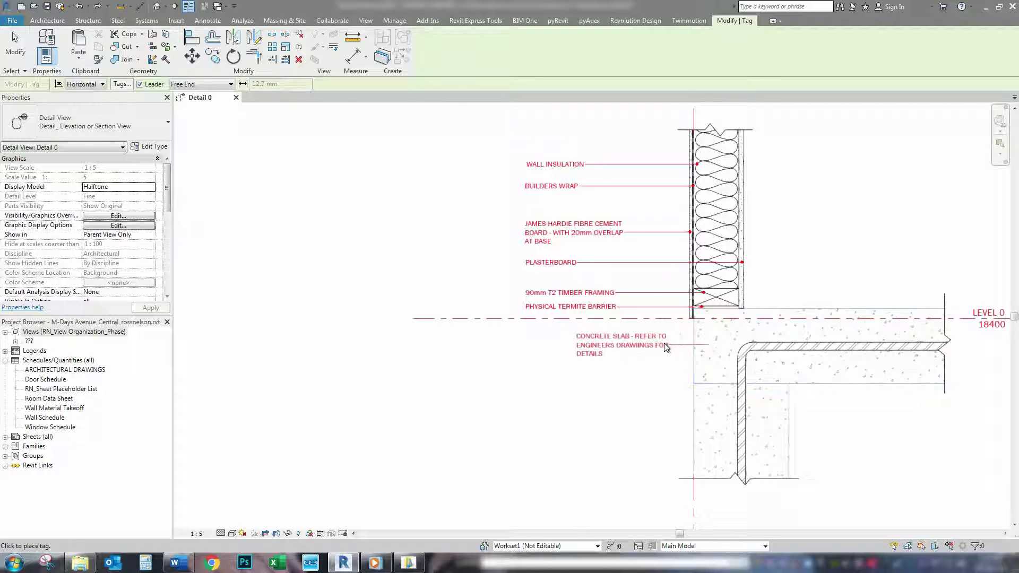
pyautogui.click(656, 344)
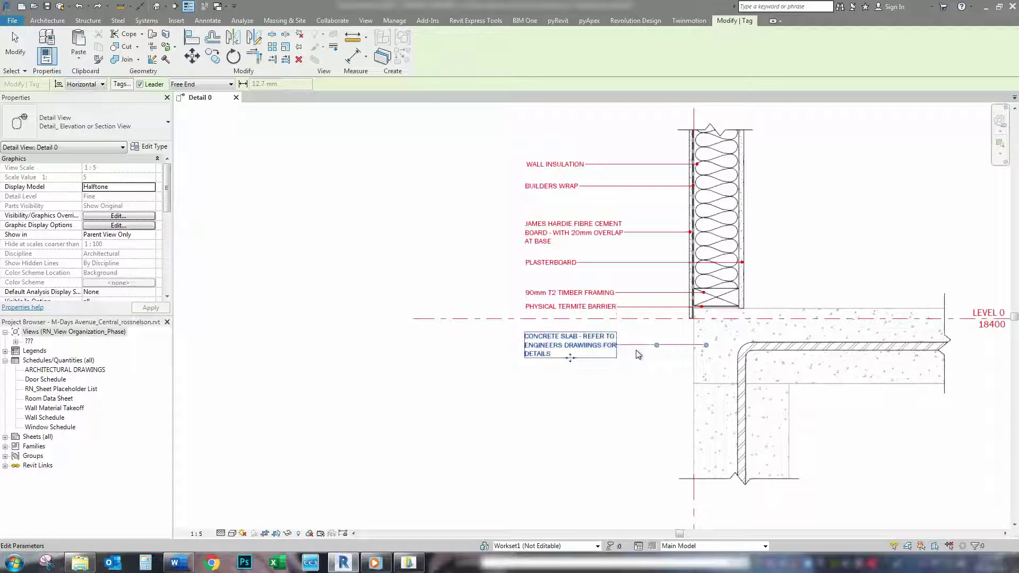
pyautogui.click(705, 422)
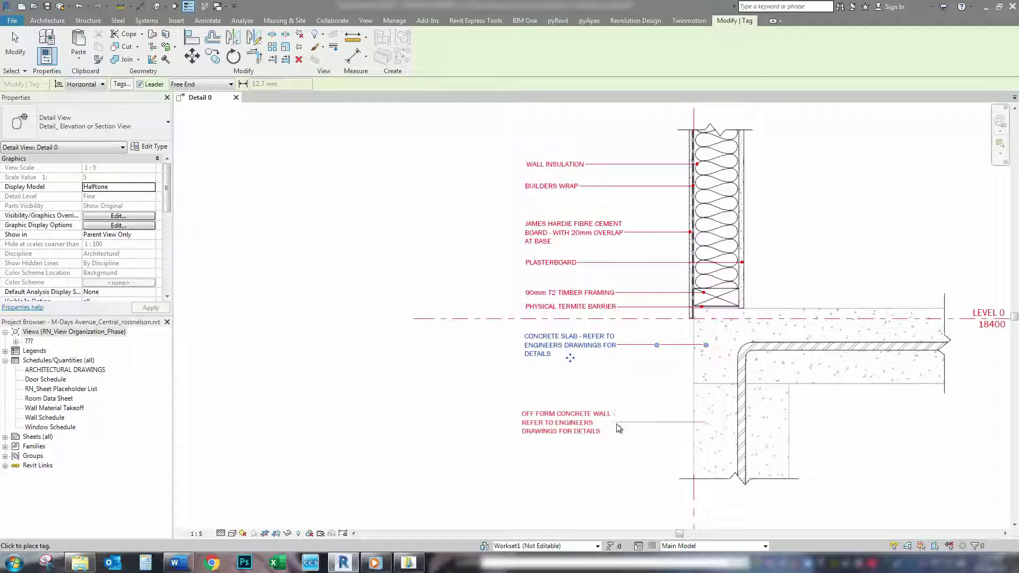
pyautogui.click(622, 424)
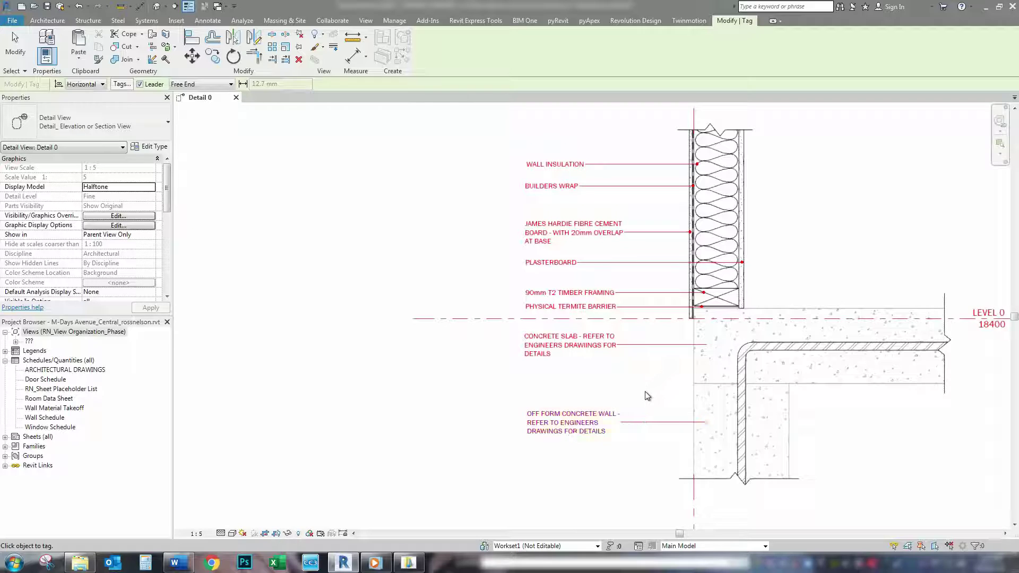
# Set the concrete wall tag type's Leader Arrowhead to Filled Dot 1mm
pyautogui.press('Escape')
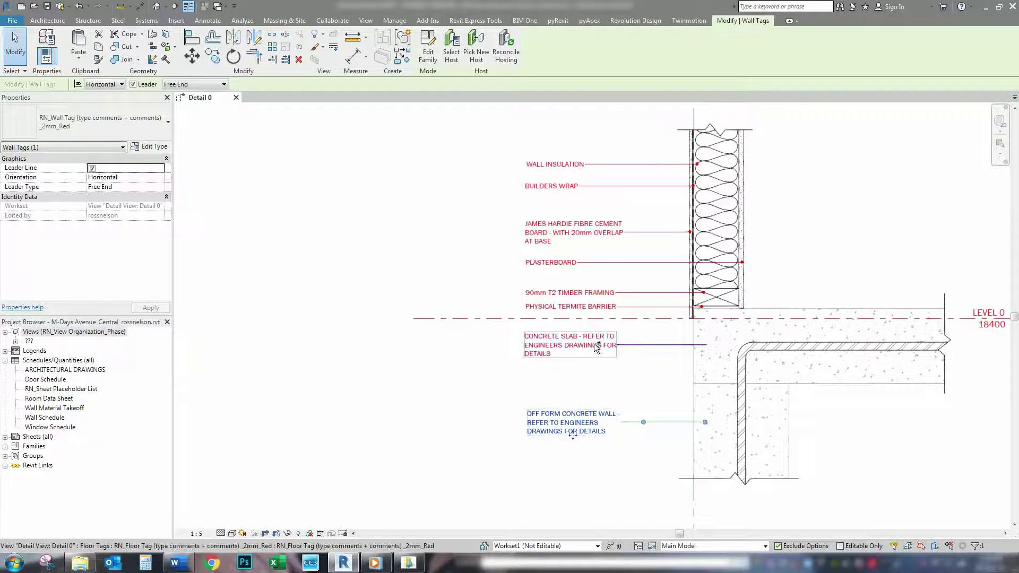
pyautogui.keyDown('ctrl'); pyautogui.click(595, 345); pyautogui.keyUp('ctrl')
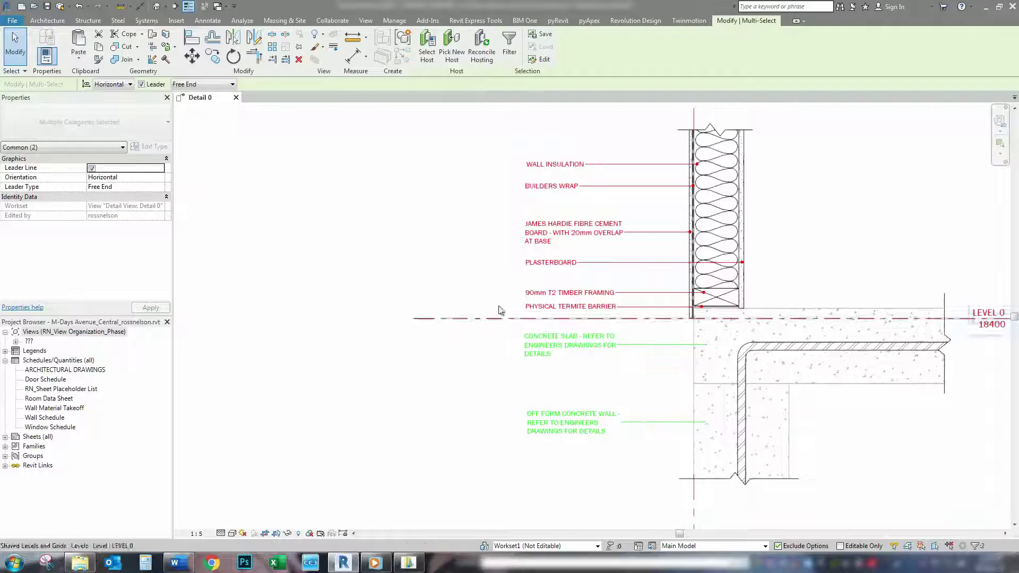
pyautogui.click(578, 423)
pyautogui.click(151, 147)
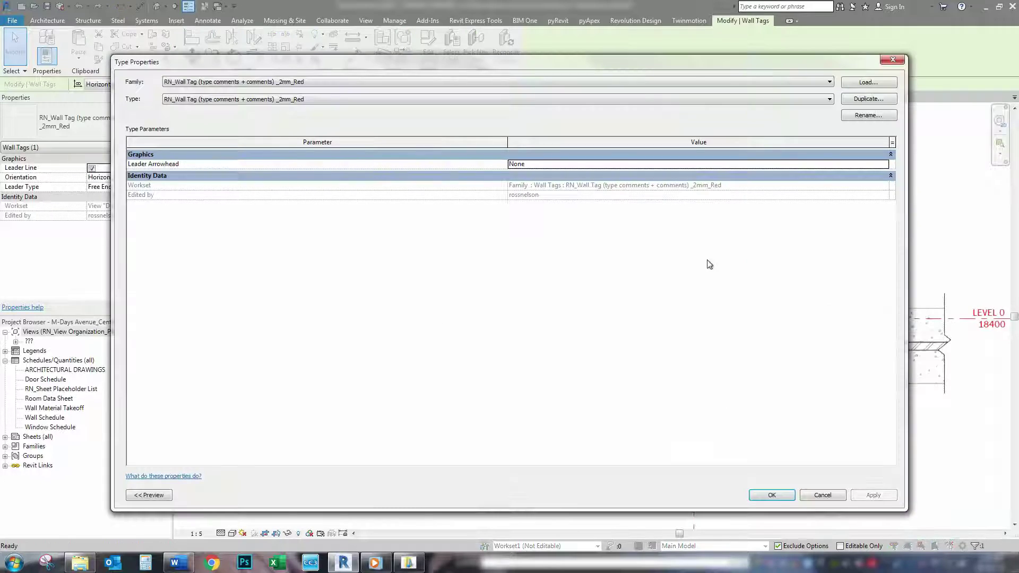
pyautogui.click(760, 164)
pyautogui.click(884, 165)
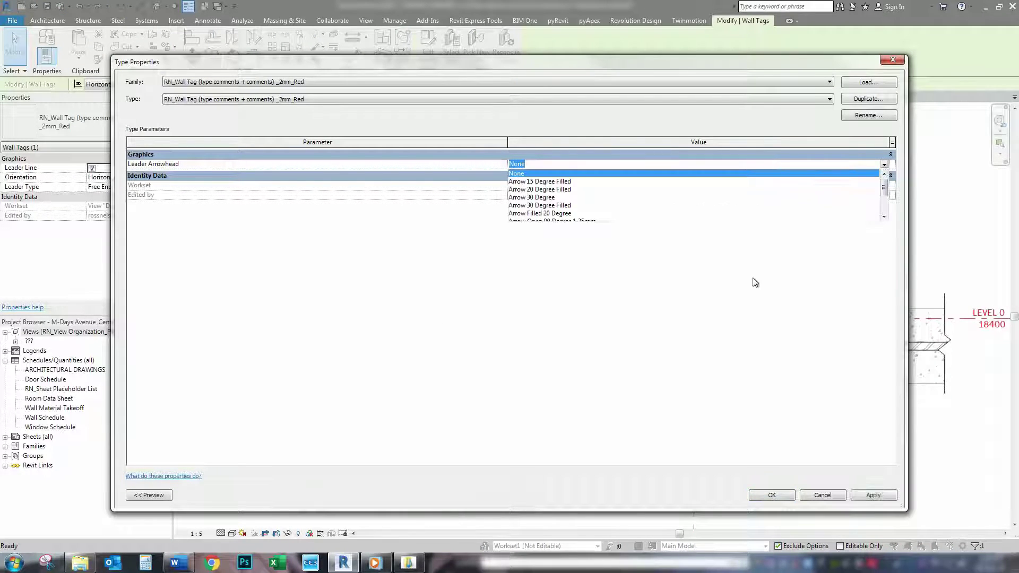
pyautogui.scroll(-3, 570, 205)
pyautogui.click(550, 212)
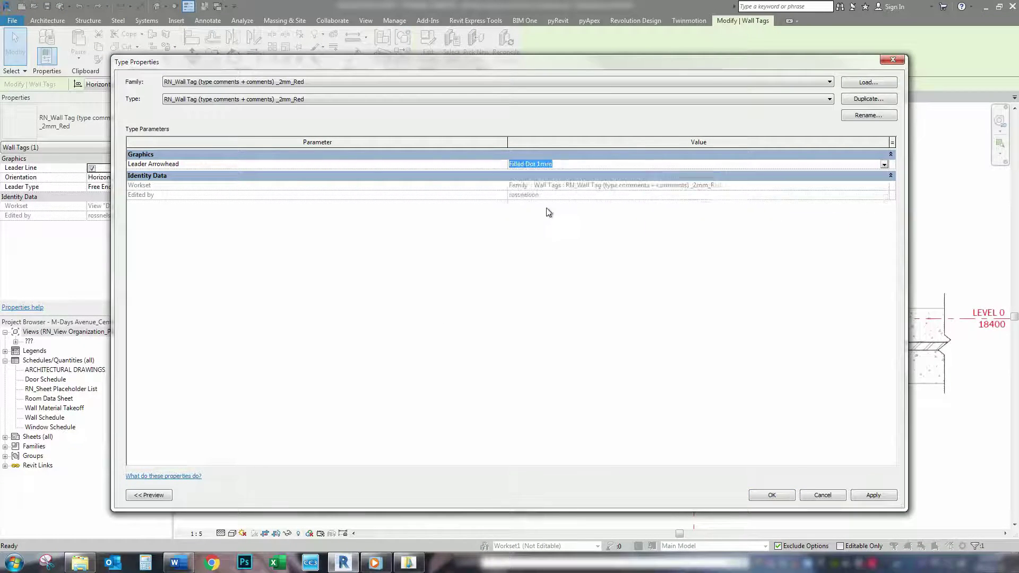
pyautogui.click(772, 494)
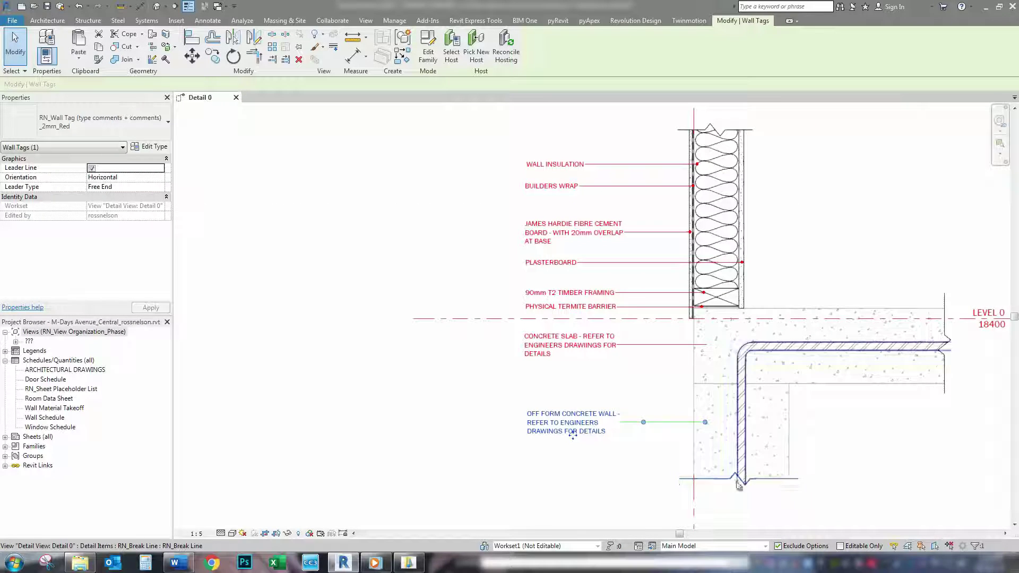
# Give the concrete slab floor tag type a filled dot leader arrowhead too
pyautogui.click(604, 349)
pyautogui.click(150, 147)
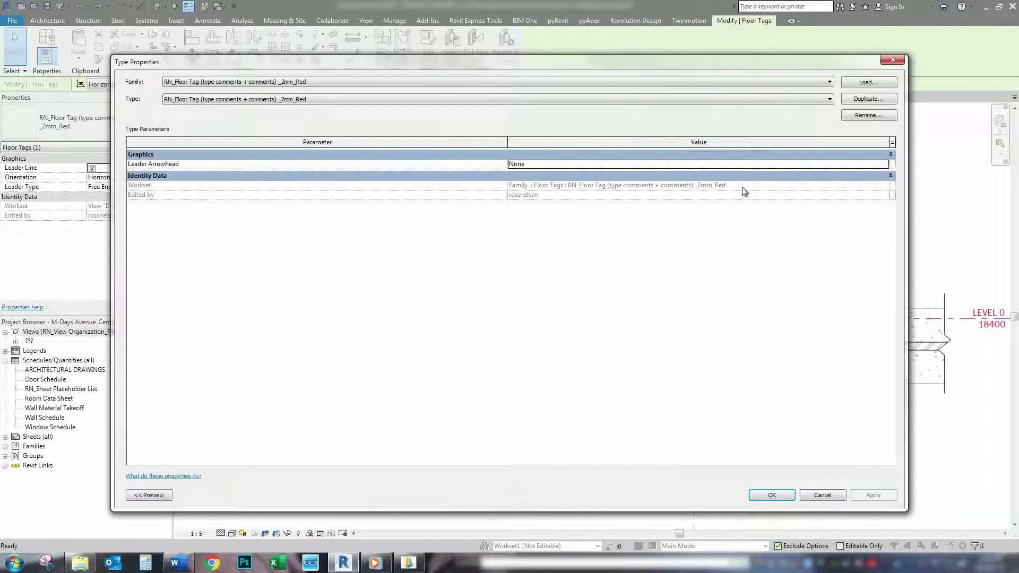
pyautogui.click(782, 164)
pyautogui.click(884, 165)
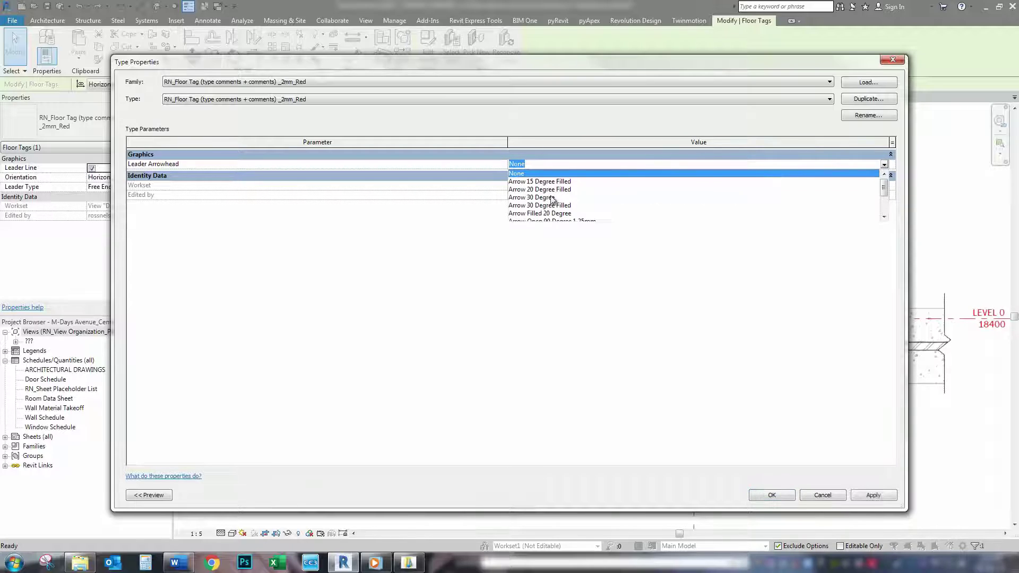
pyautogui.scroll(-2, 555, 204)
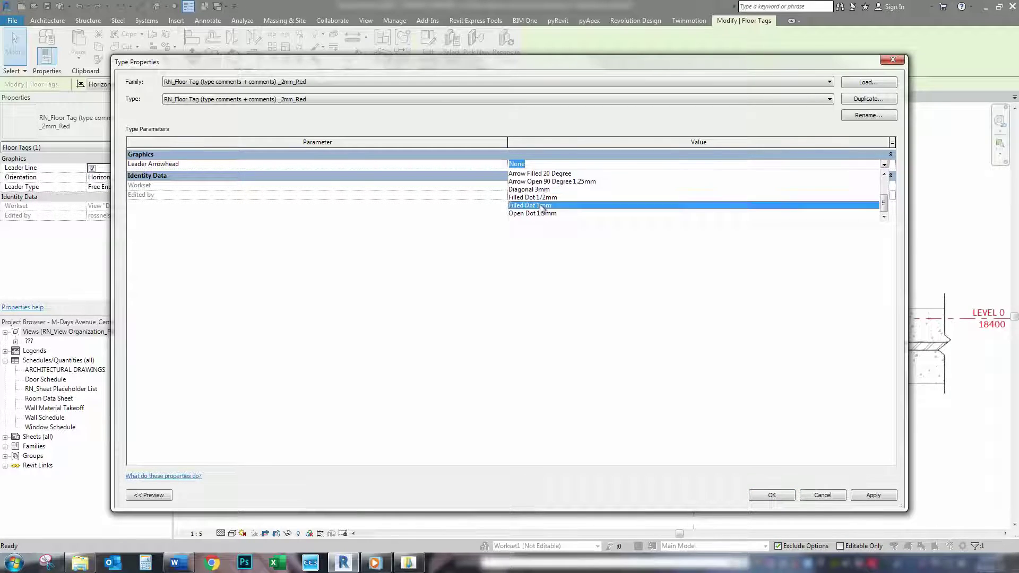
pyautogui.click(544, 209)
pyautogui.click(768, 495)
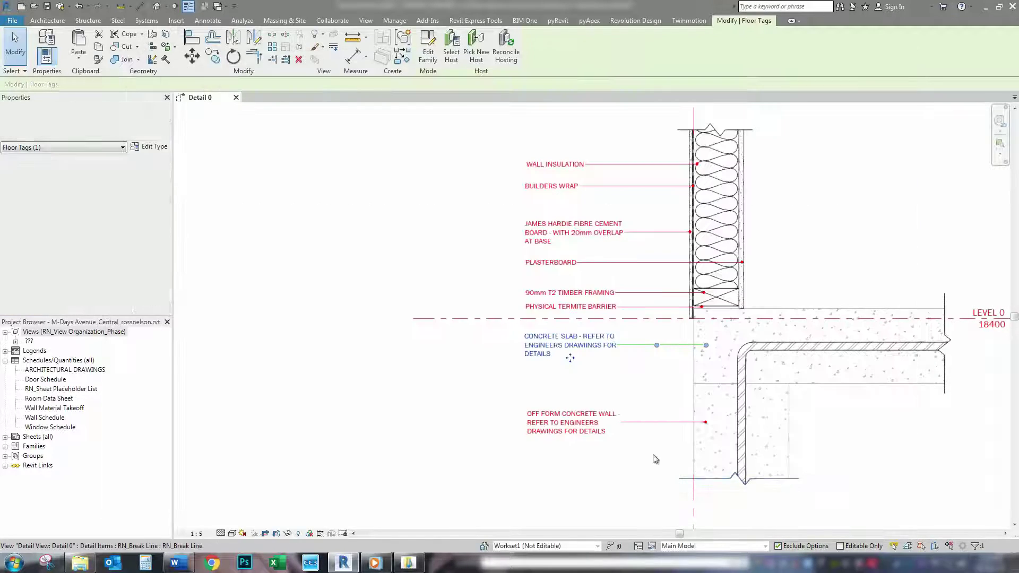
pyautogui.click(425, 347)
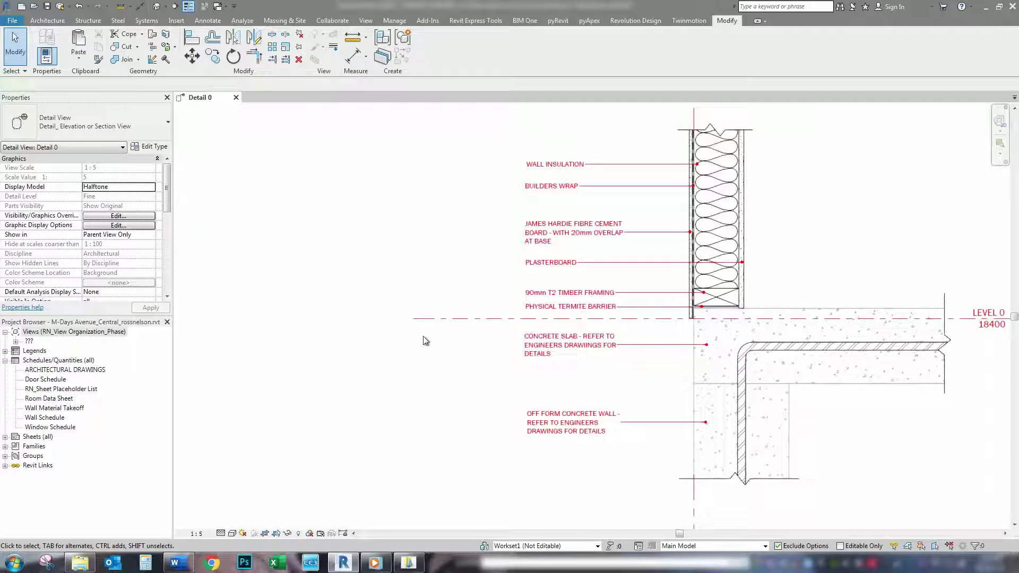